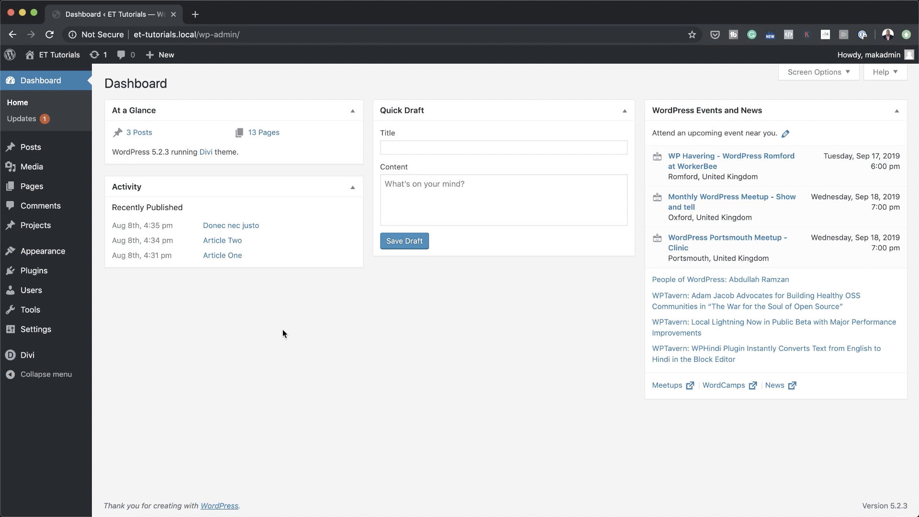
# - Browse the Media Library, then create a page titled 'Pop Out Service Descriptions' using Divi Builder
pyautogui.moveTo(72, 168)
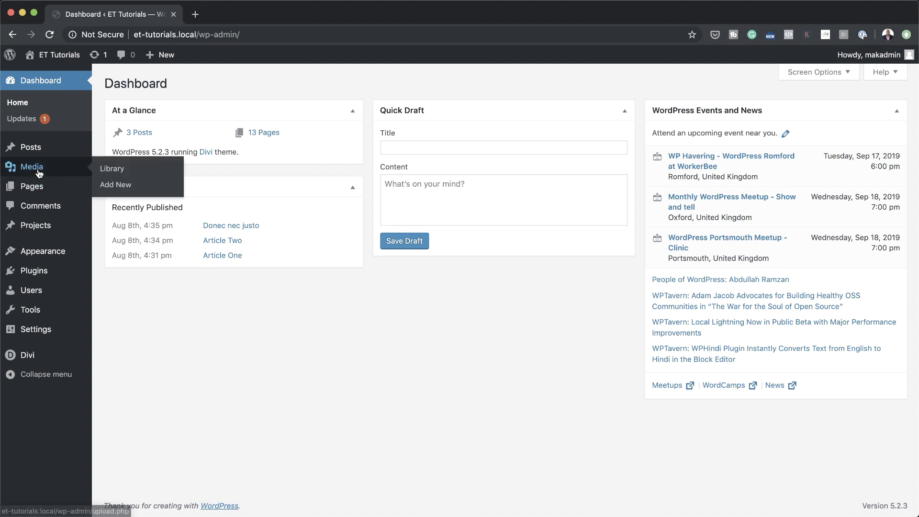
pyautogui.click(118, 171)
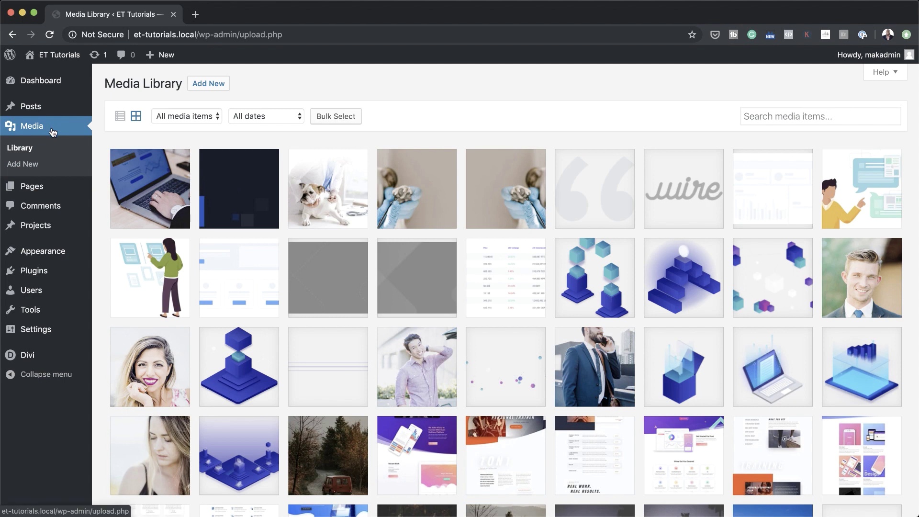
pyautogui.moveTo(41, 194)
pyautogui.click(128, 210)
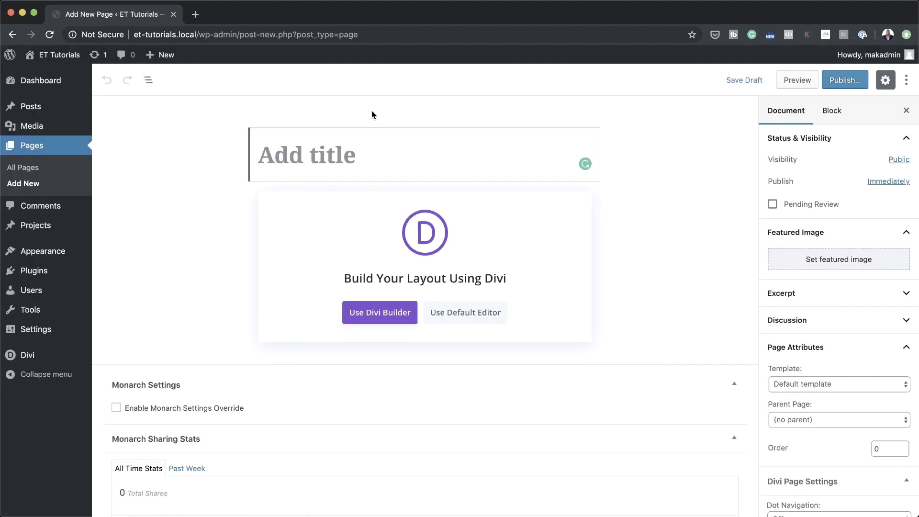
pyautogui.click(338, 151)
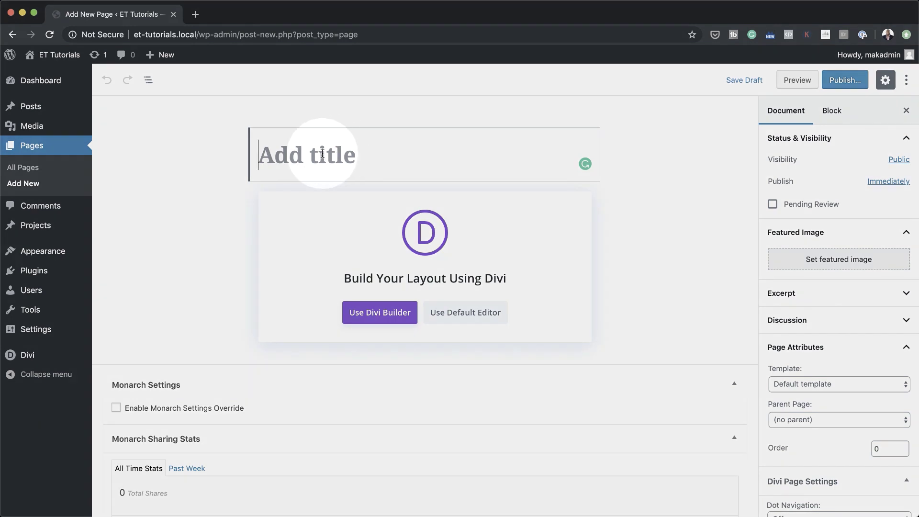
pyautogui.write('Pop Out Service Descriptions')
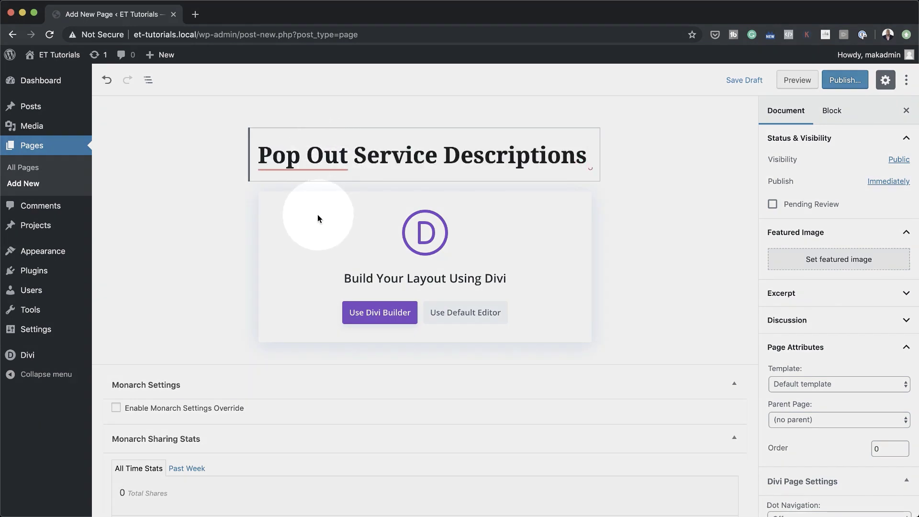
pyautogui.click(365, 320)
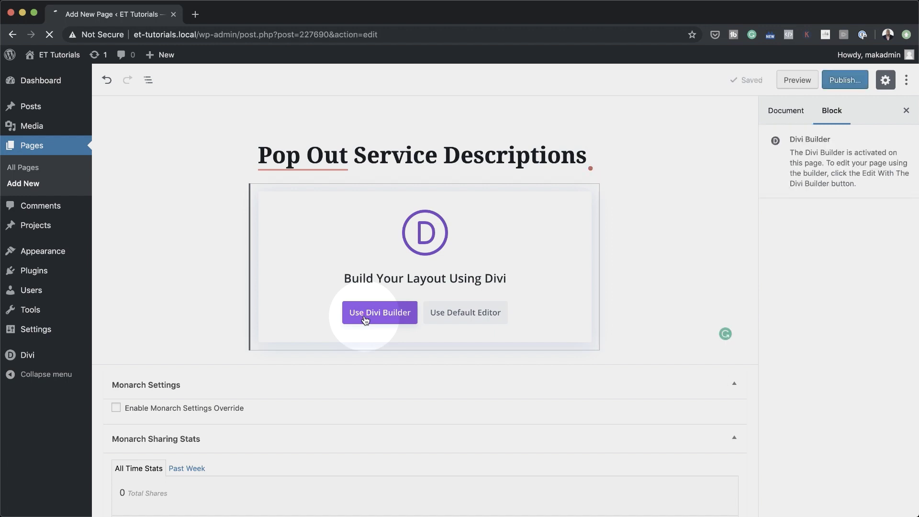
# - Insert a single full-width column row and leave it empty of modules
pyautogui.click(282, 304)
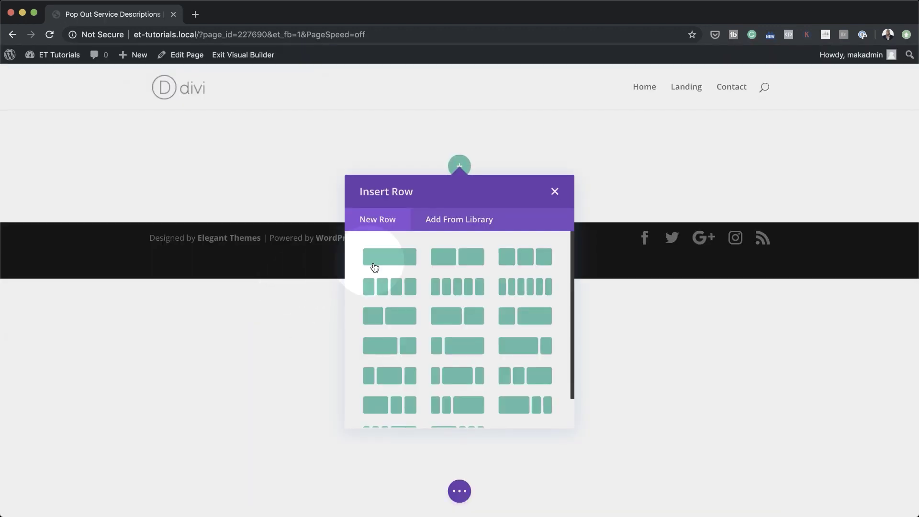
pyautogui.click(413, 261)
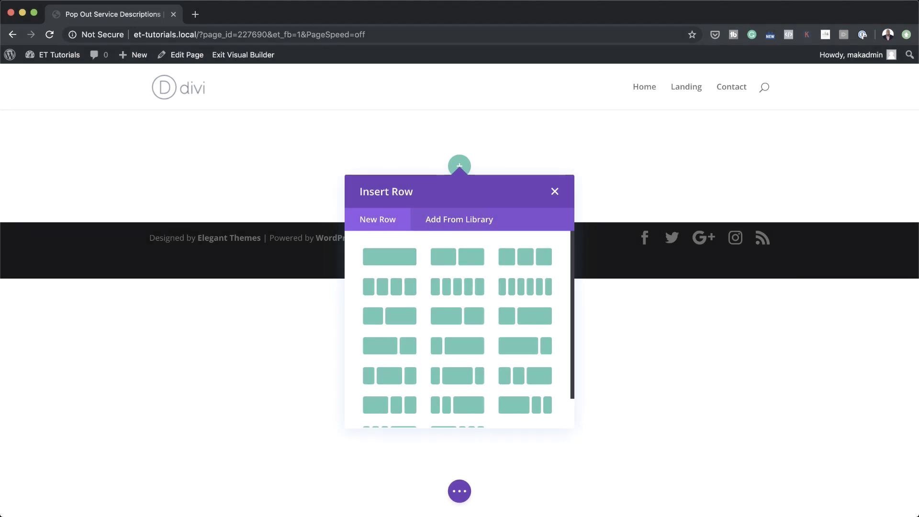
pyautogui.click(630, 302)
pyautogui.click(402, 257)
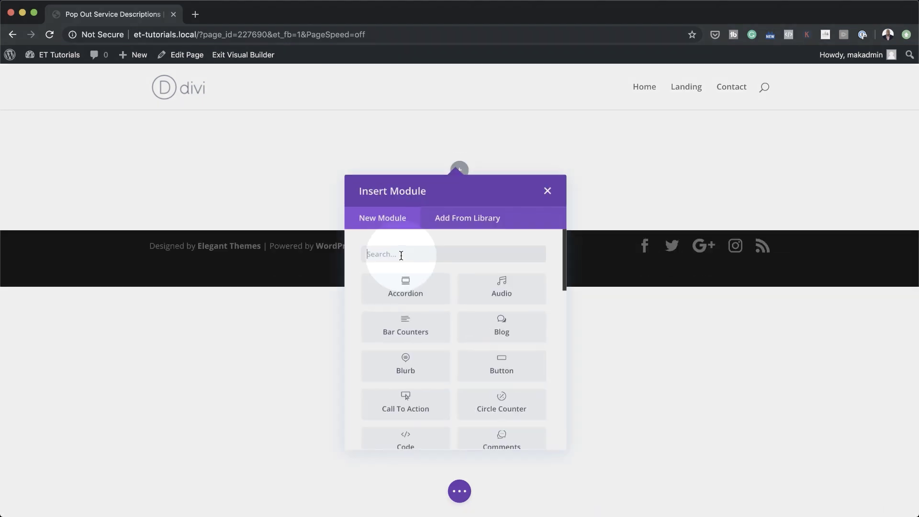
pyautogui.click(704, 259)
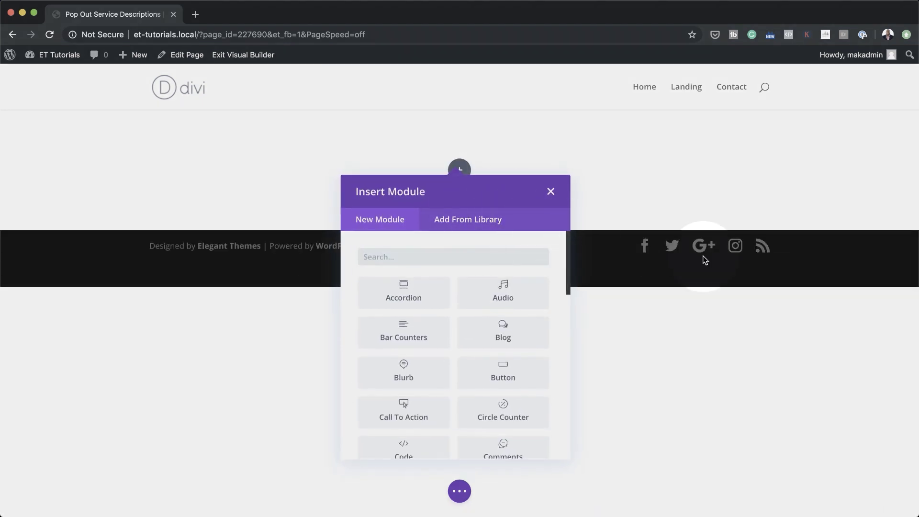
pyautogui.click(551, 192)
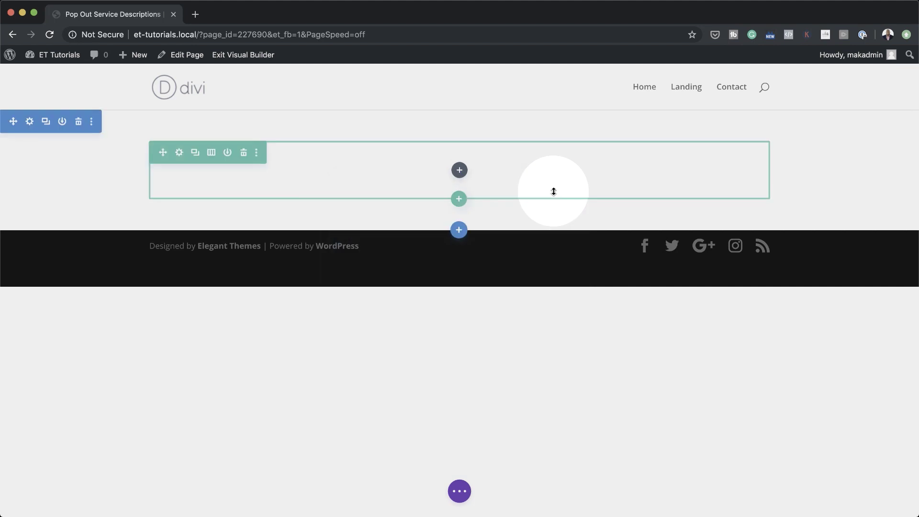
# - Set the row's background image to investing-08.jpg from the Media Library
pyautogui.click(178, 153)
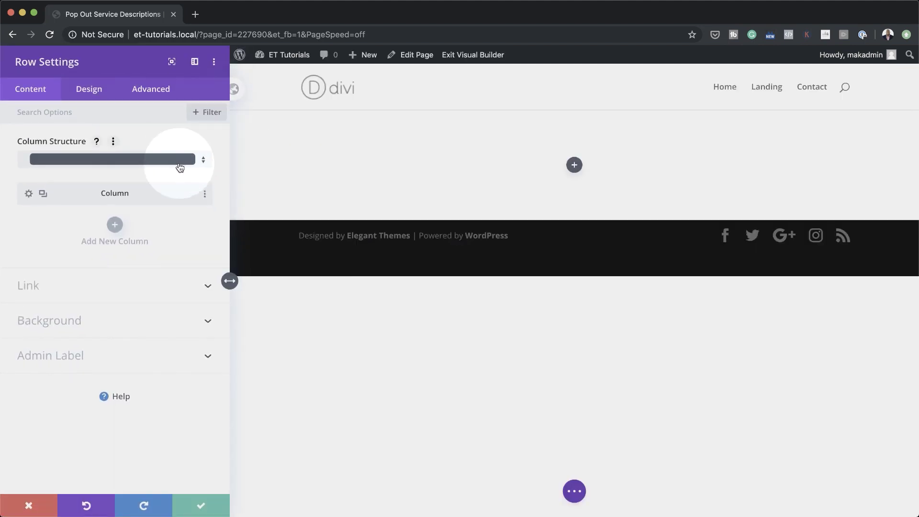
pyautogui.click(79, 321)
pyautogui.click(136, 213)
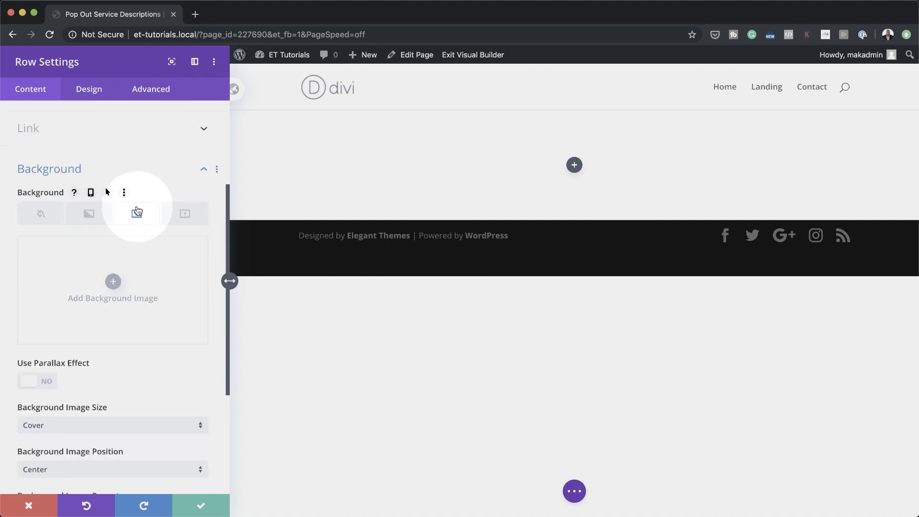
pyautogui.click(114, 283)
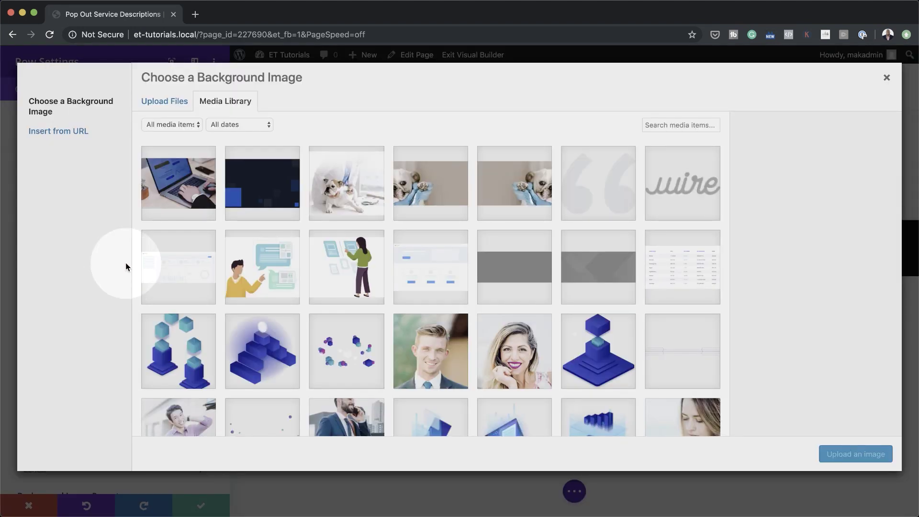
pyautogui.click(270, 186)
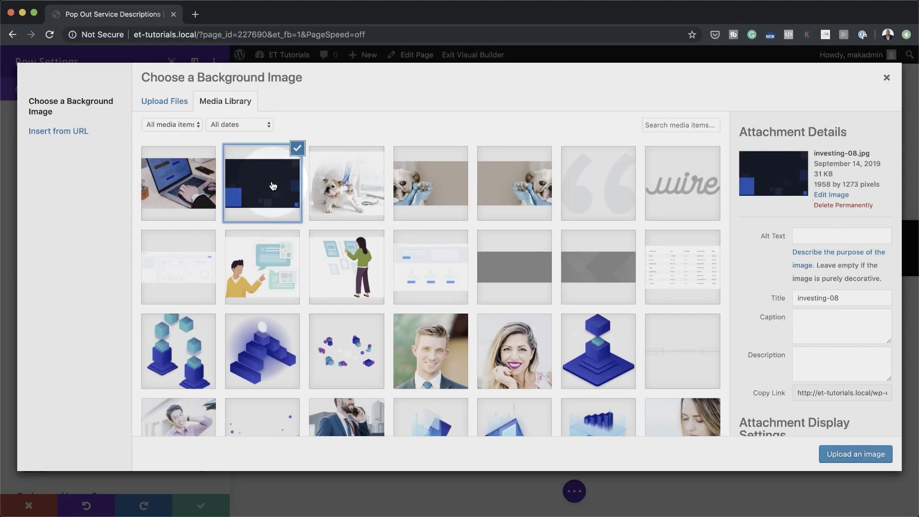
pyautogui.click(856, 455)
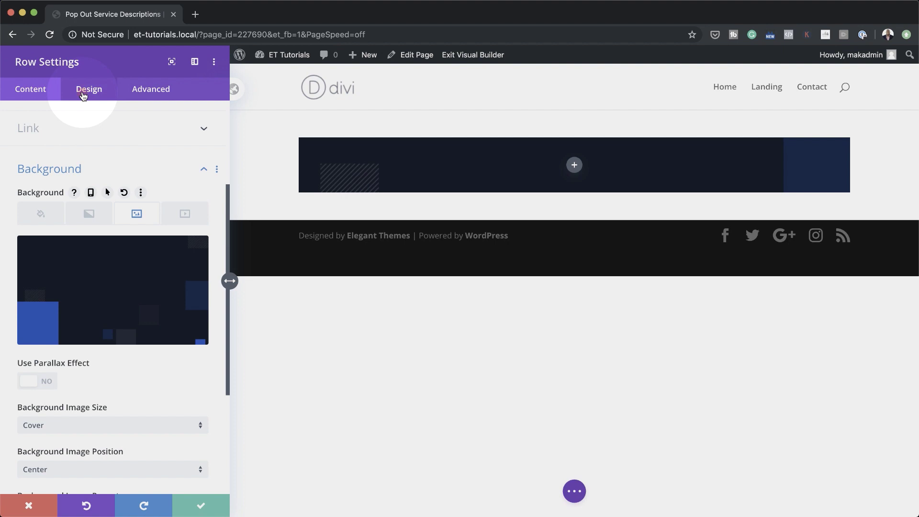
# - Give the row a custom gutter width of 1, 100% width and 320px height
pyautogui.click(88, 89)
pyautogui.click(33, 141)
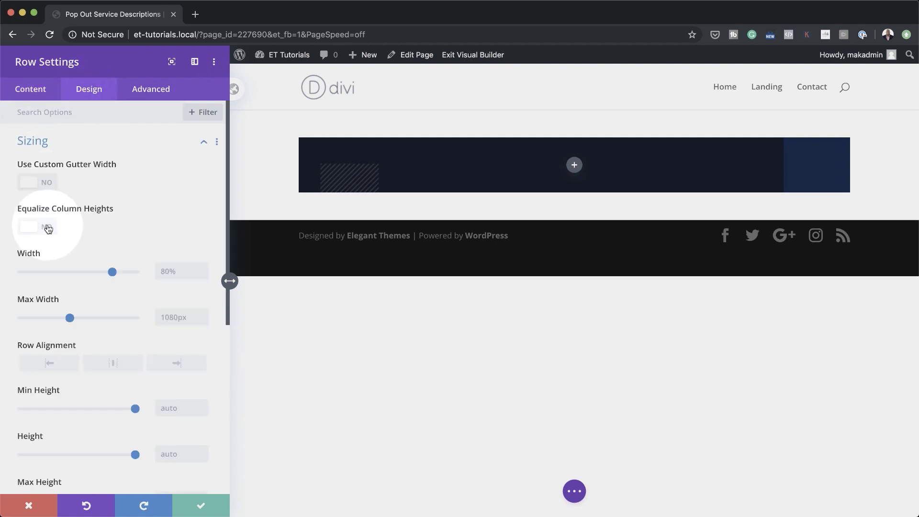
pyautogui.click(38, 185)
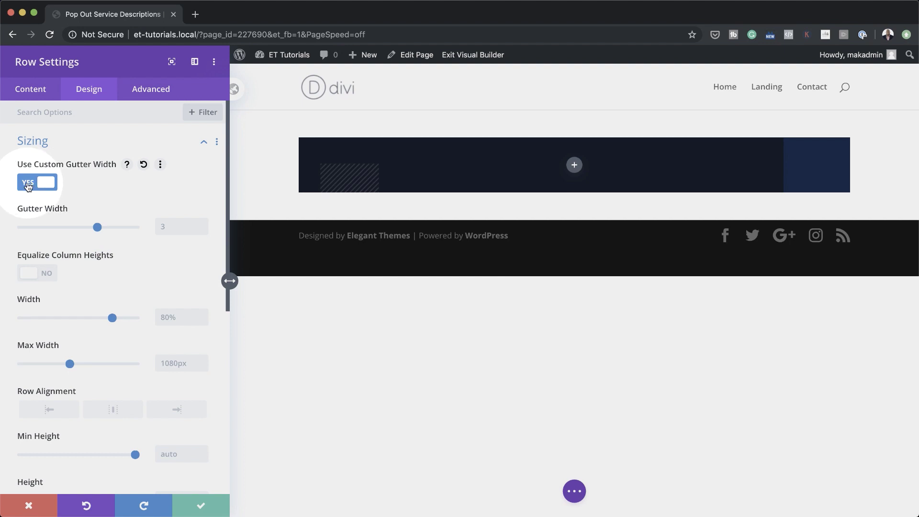
pyautogui.moveTo(107, 230); pyautogui.dragTo(13, 230)
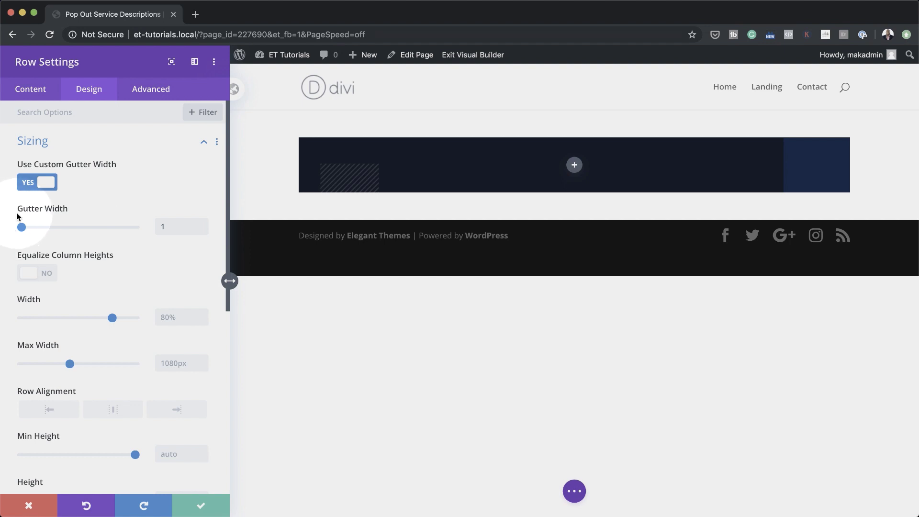
pyautogui.click(170, 318)
pyautogui.click(184, 340)
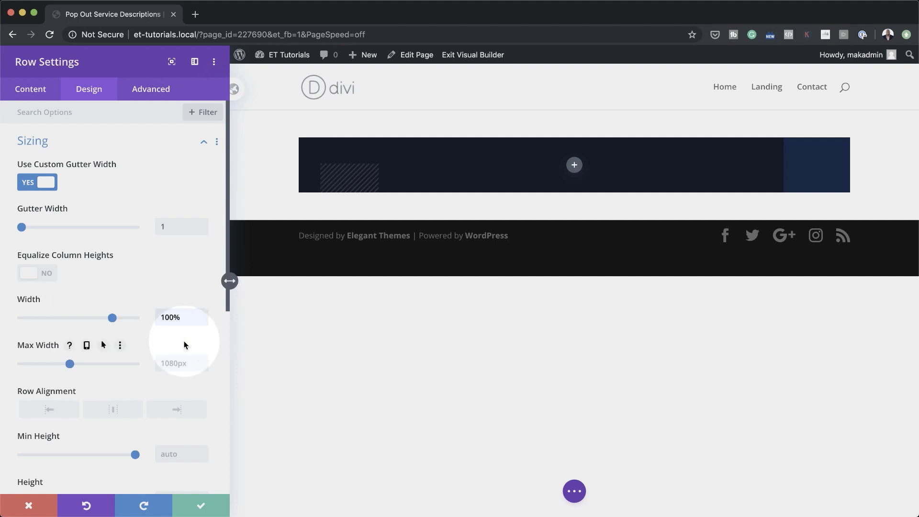
pyautogui.scroll(-3, 184, 341)
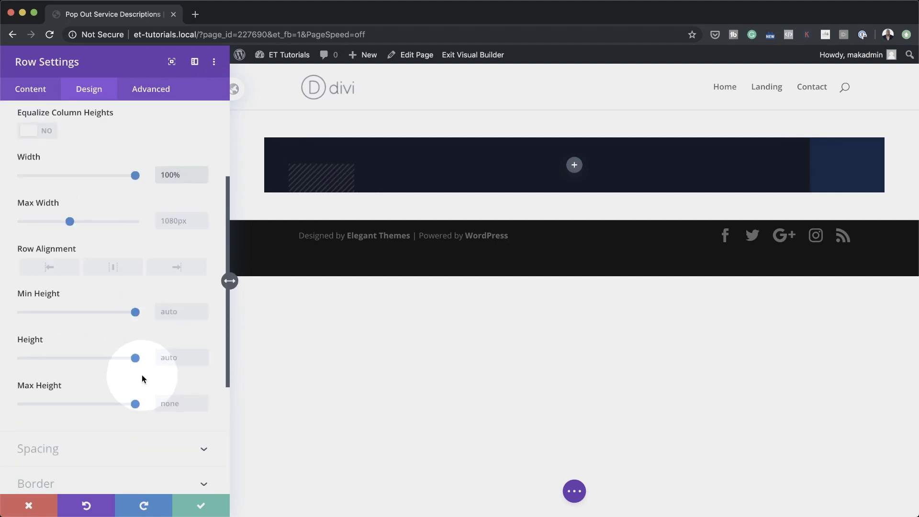
pyautogui.click(179, 358)
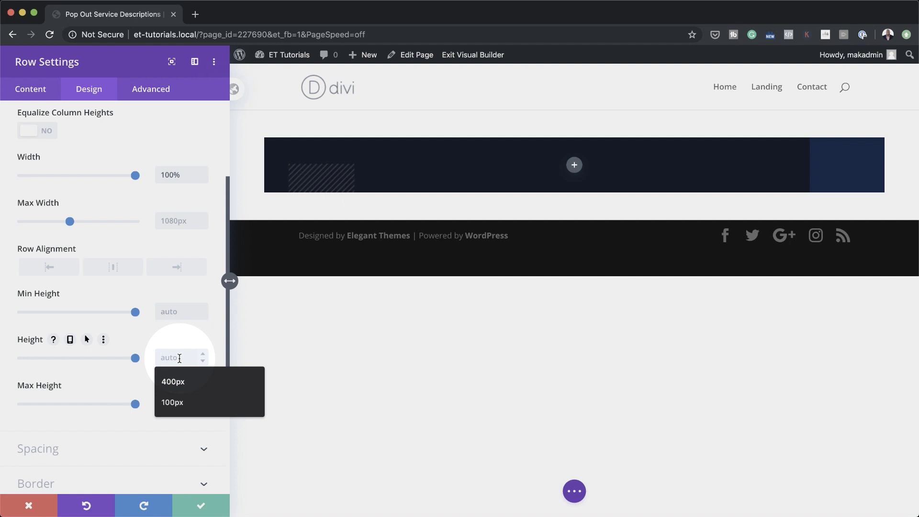
pyautogui.write('320px')
pyautogui.scroll(-3, 96, 386)
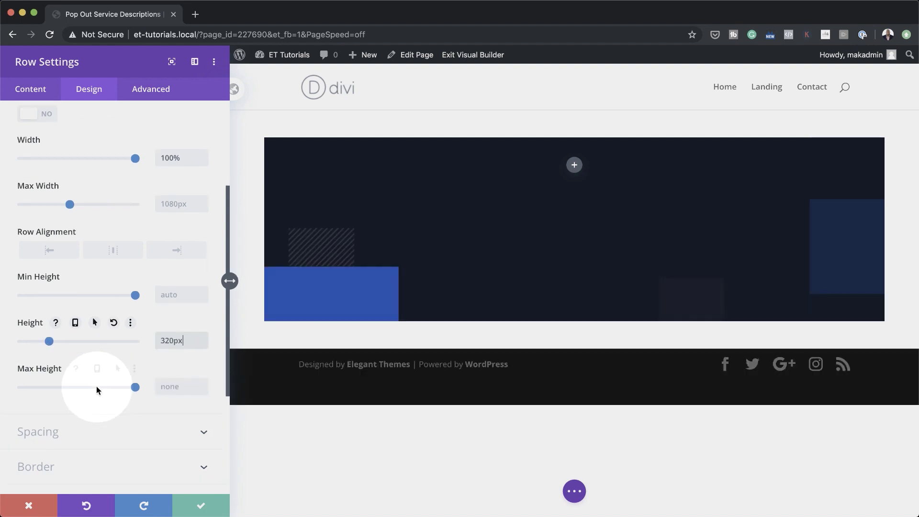
# - Set the row's top and bottom padding to 0px and save the row settings
pyautogui.click(61, 338)
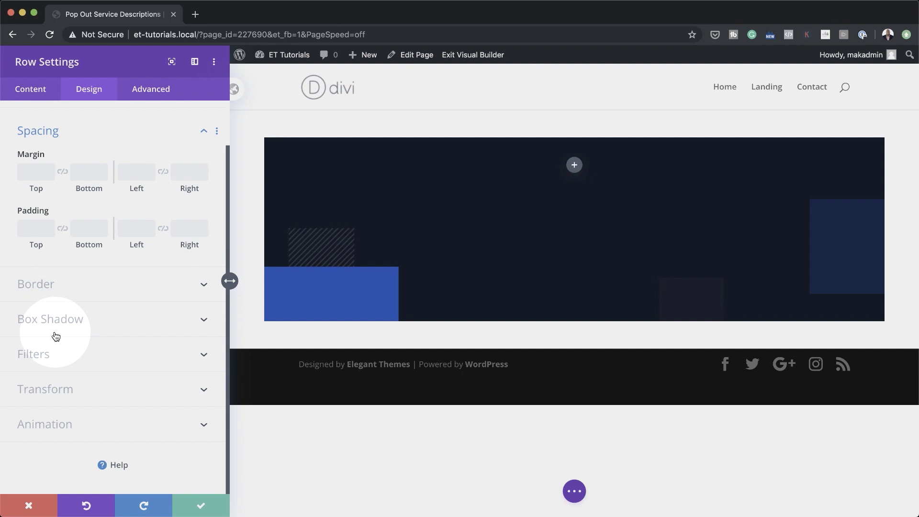
pyautogui.click(33, 230)
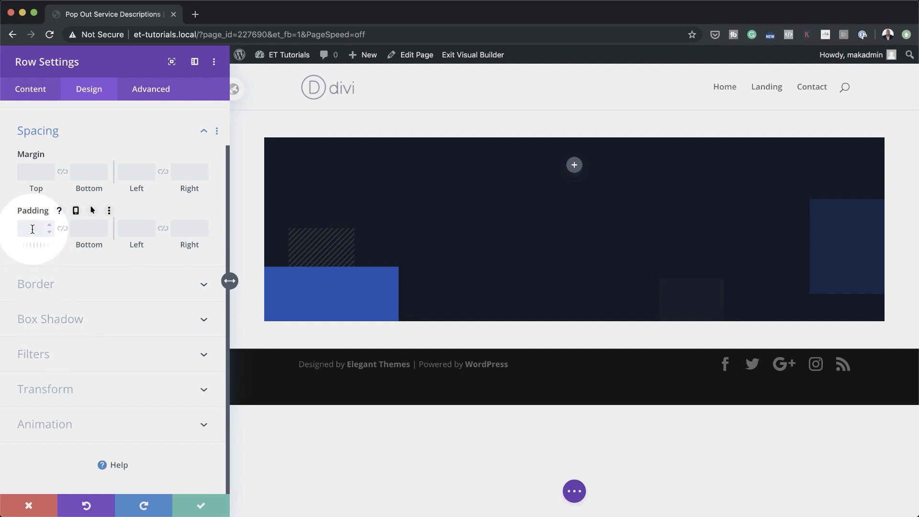
pyautogui.write('0px')
pyautogui.click(63, 232)
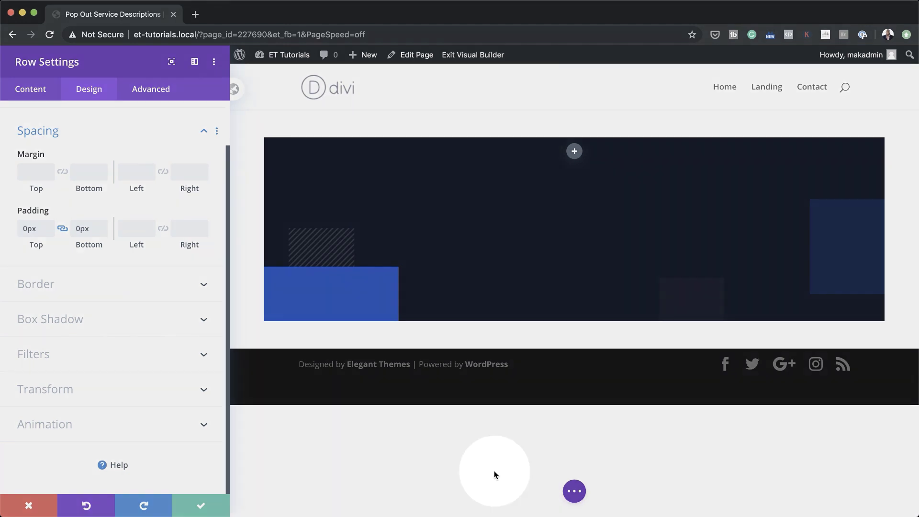
pyautogui.click(202, 504)
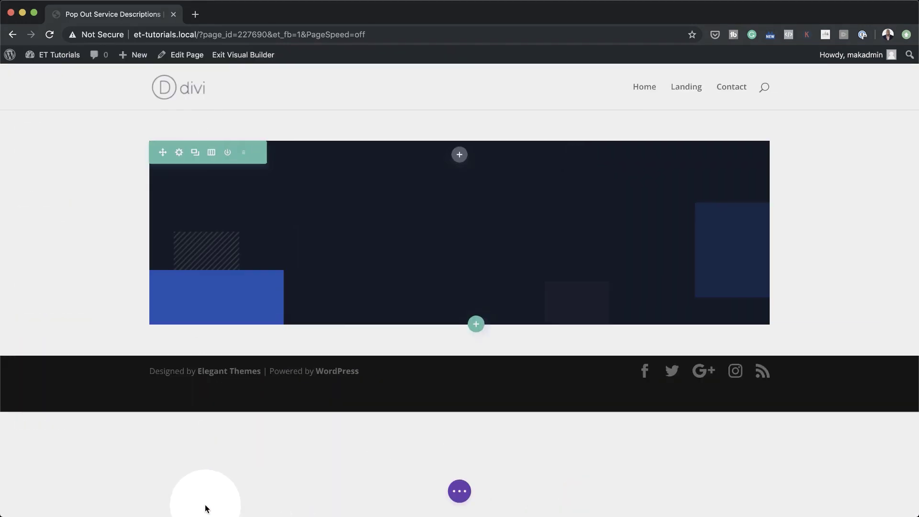
# - Add a Blurb module to the row by searching 'bl'
pyautogui.click(461, 158)
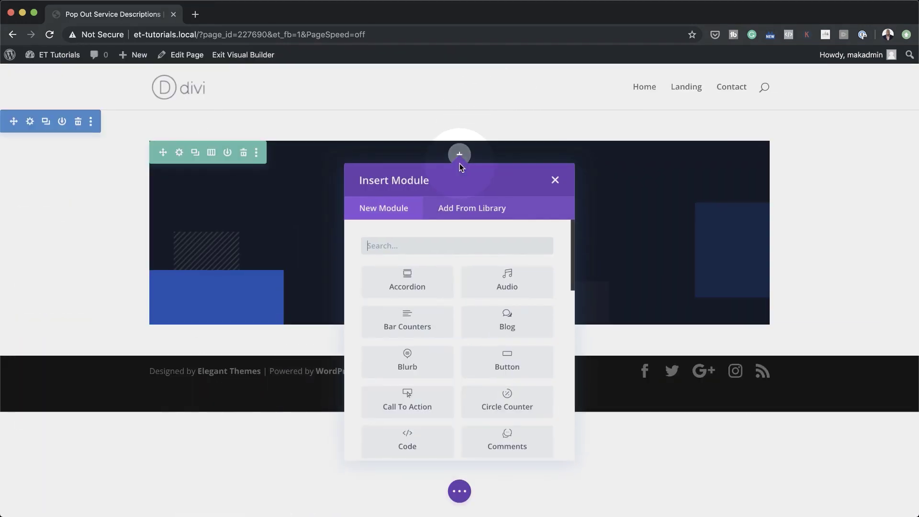
pyautogui.click(410, 245)
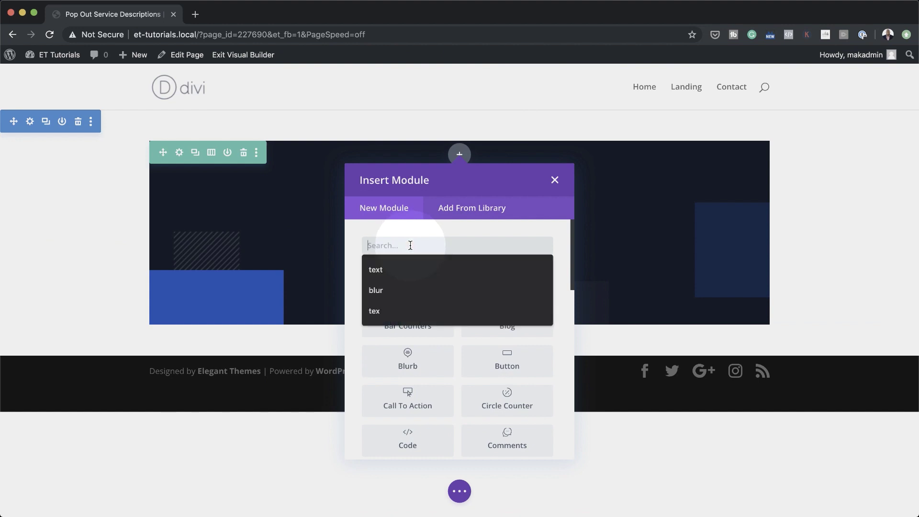
pyautogui.write('bl')
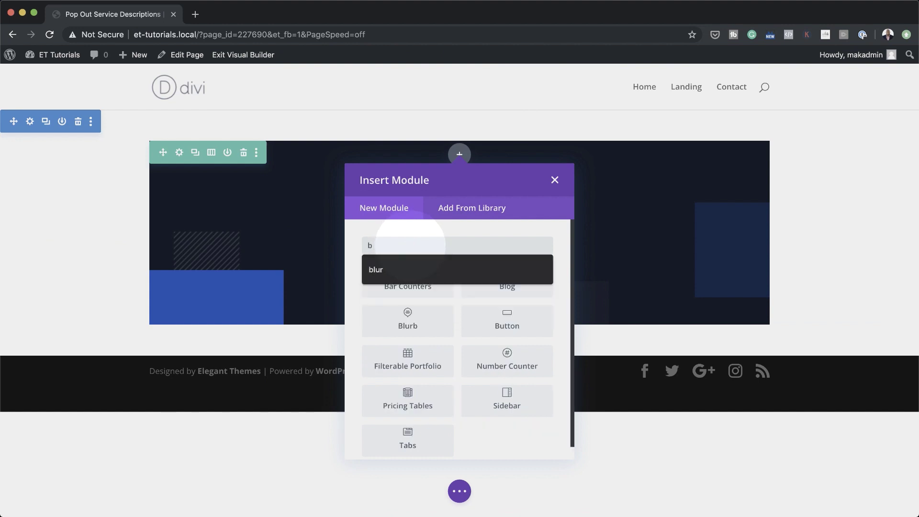
pyautogui.click(540, 360)
pyautogui.click(534, 293)
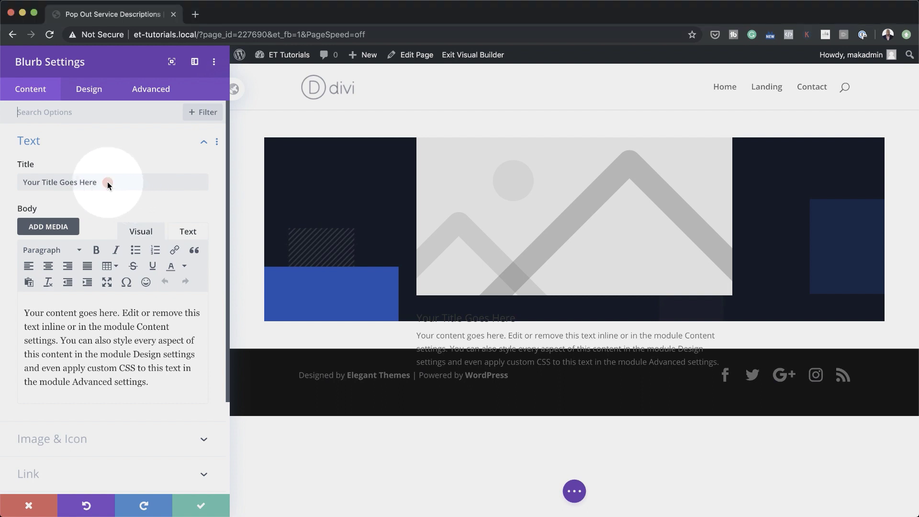
# - Replace the blurb's placeholder title with 'Service'
pyautogui.tripleClick(108, 182)
pyautogui.write('Service')
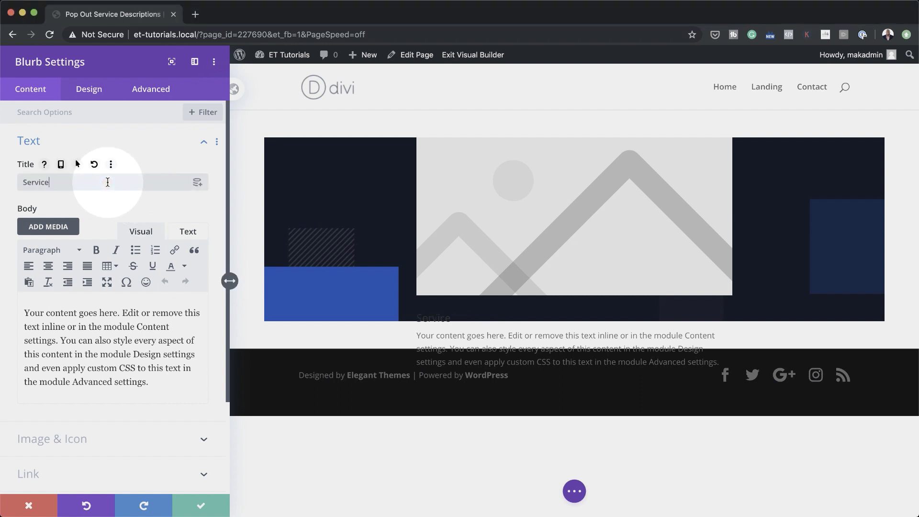
pyautogui.scroll(-3, 174, 375)
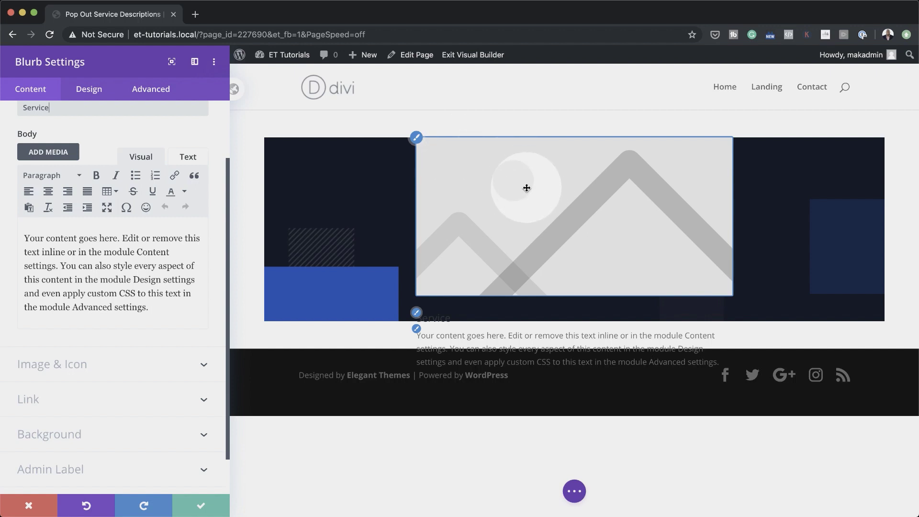
pyautogui.click(69, 364)
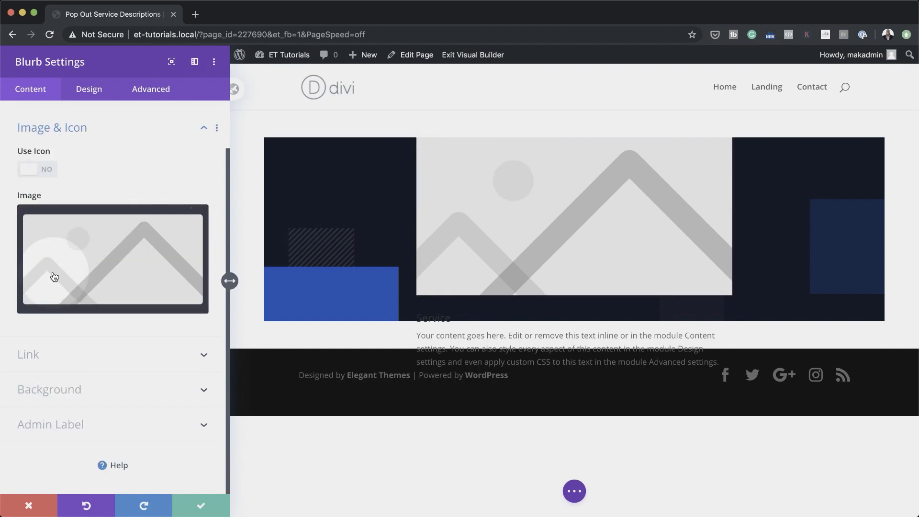
# - Switch the blurb to use the monitor icon, then select its placeholder body paragraph
pyautogui.click(47, 172)
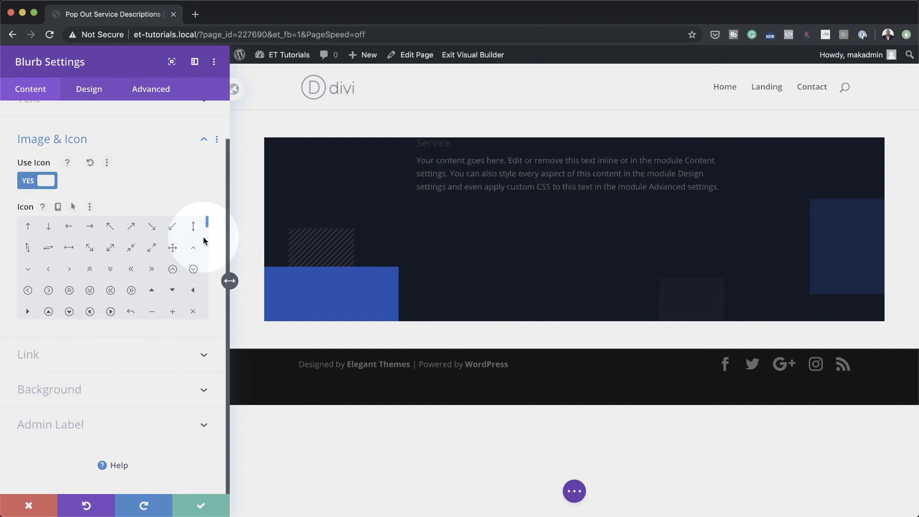
pyautogui.scroll(-8, 205, 239)
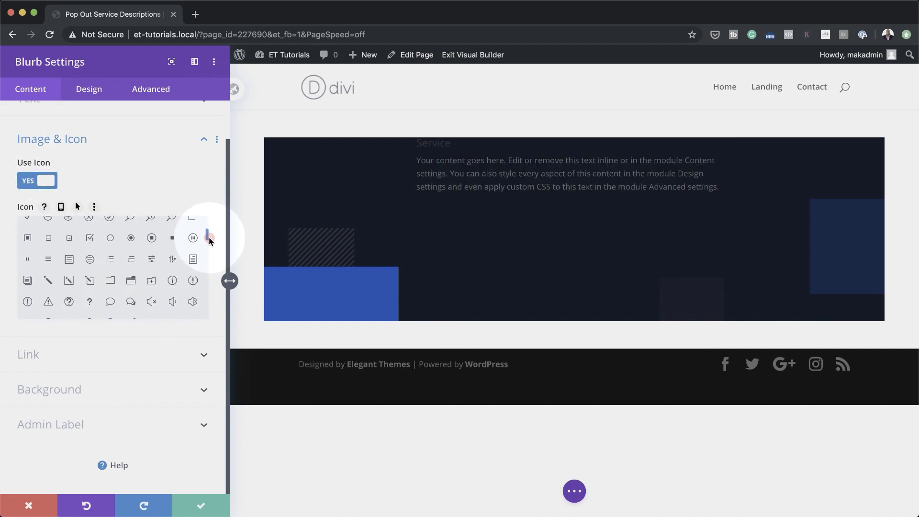
pyautogui.scroll(-4, 209, 239)
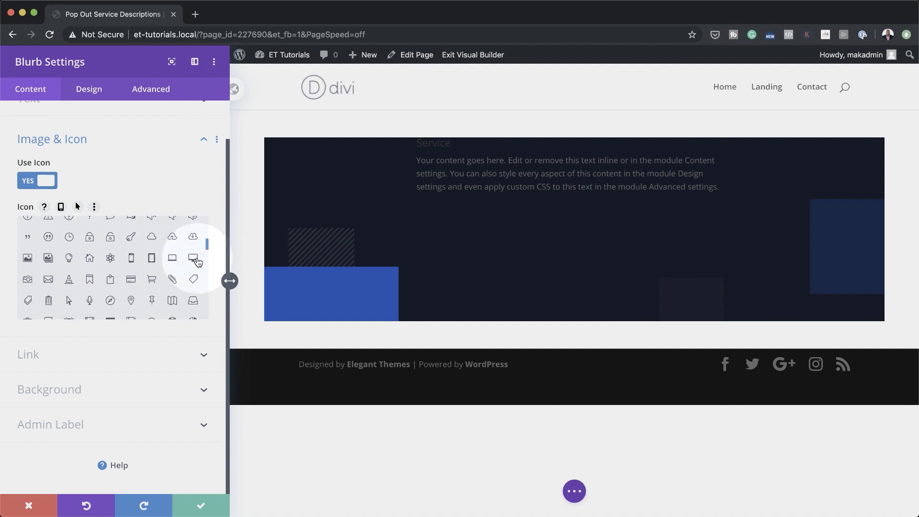
pyautogui.click(193, 259)
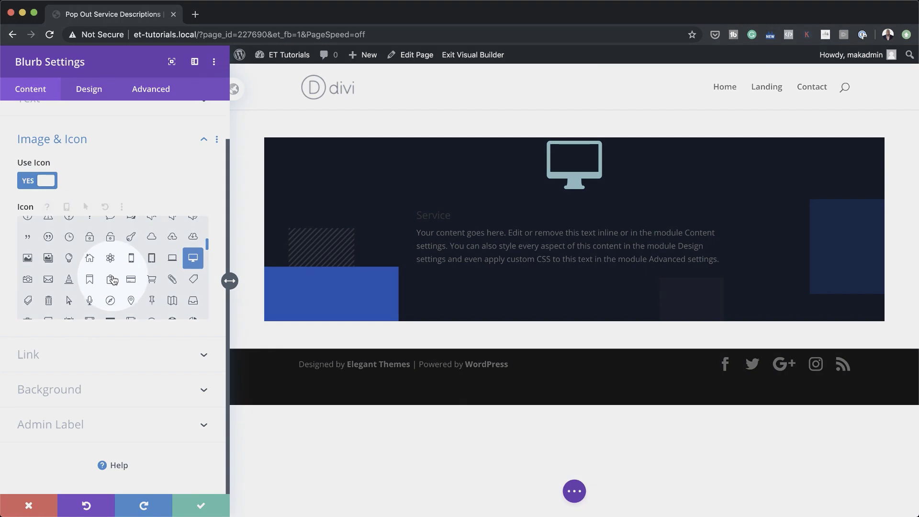
pyautogui.scroll(10, 113, 276)
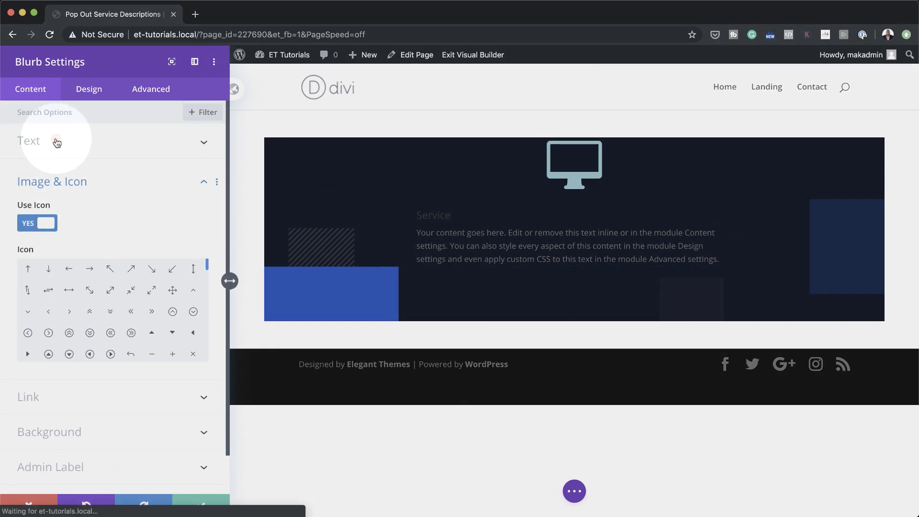
pyautogui.click(56, 141)
pyautogui.moveTo(25, 311); pyautogui.dragTo(199, 394)
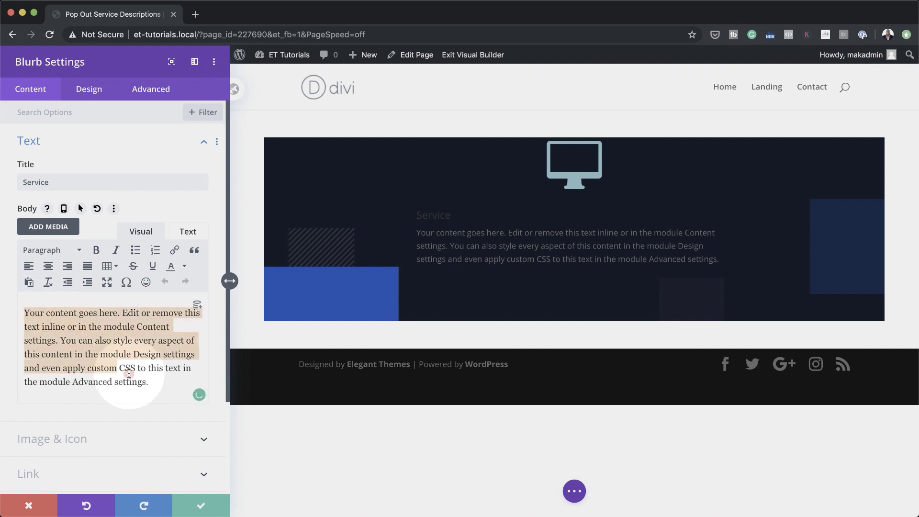
# - Delete the body text and set the laptop photo investing-12.jpg as the blurb background
pyautogui.press('BackSpace')
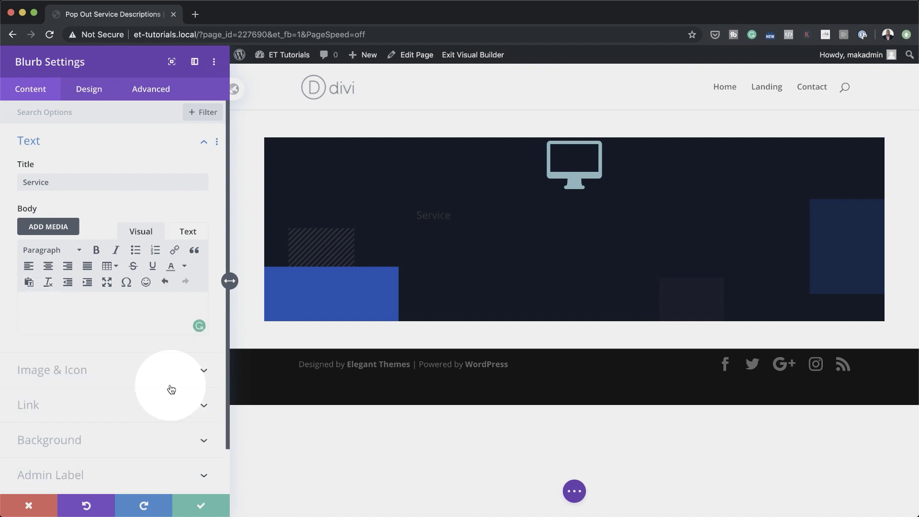
pyautogui.scroll(-1, 69, 367)
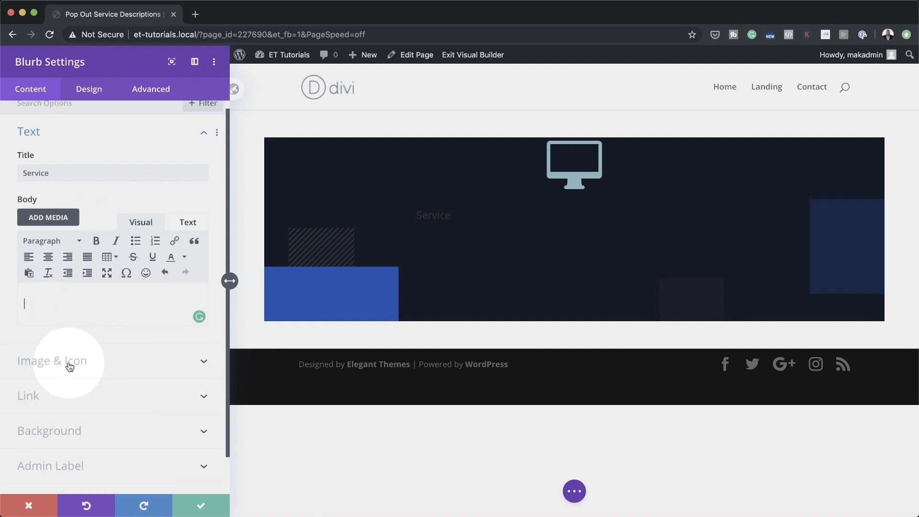
pyautogui.click(76, 431)
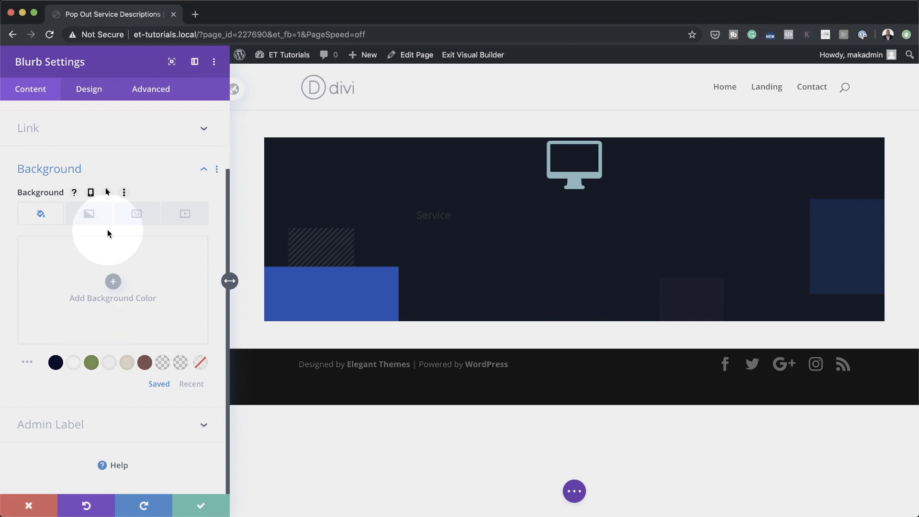
pyautogui.click(145, 218)
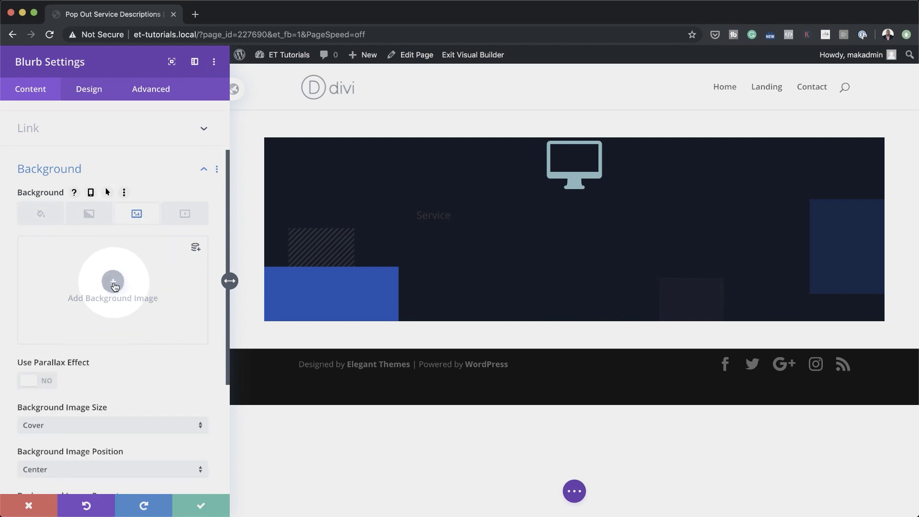
pyautogui.click(114, 282)
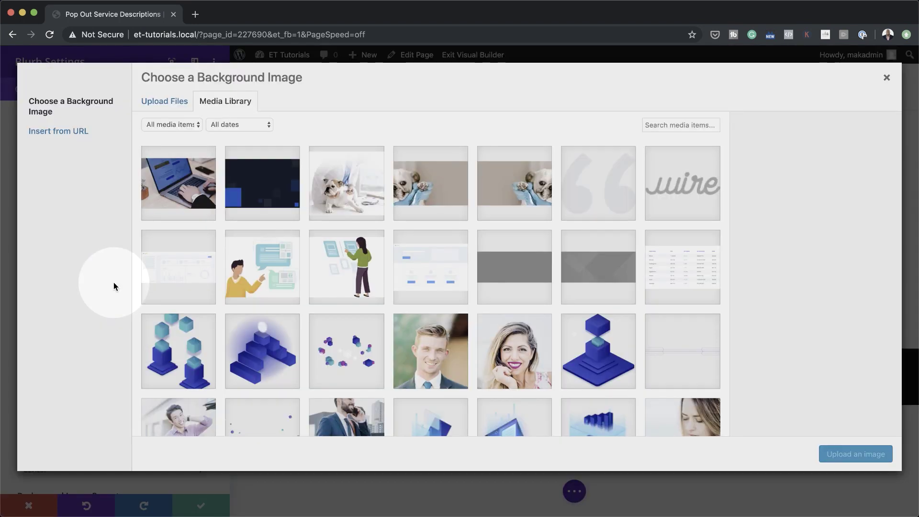
pyautogui.click(179, 187)
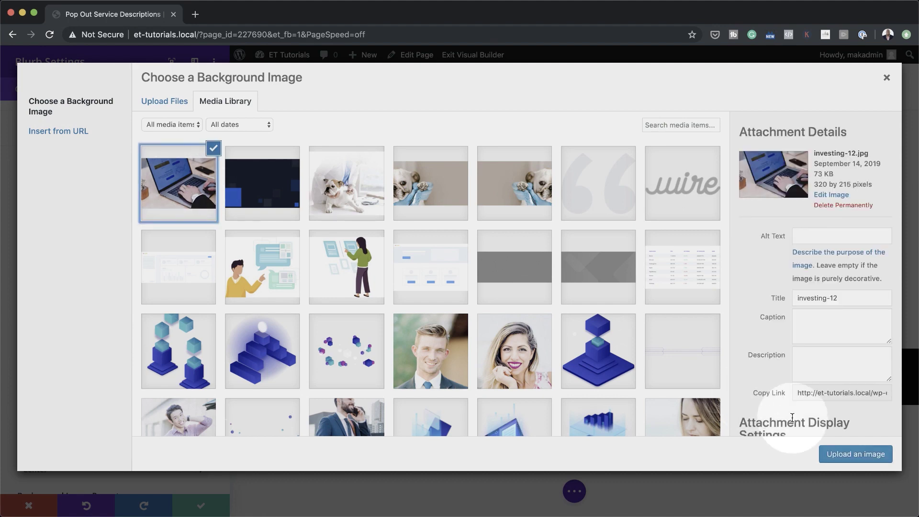
pyautogui.click(840, 458)
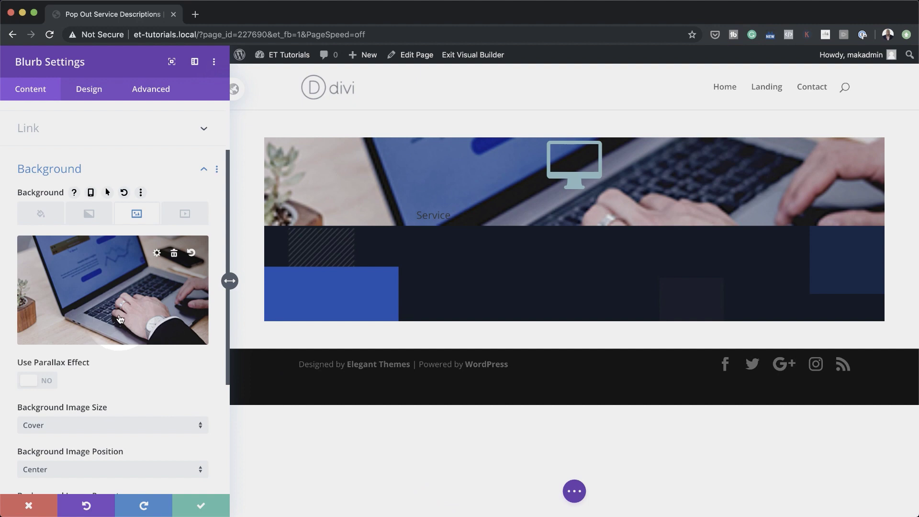
pyautogui.click(116, 294)
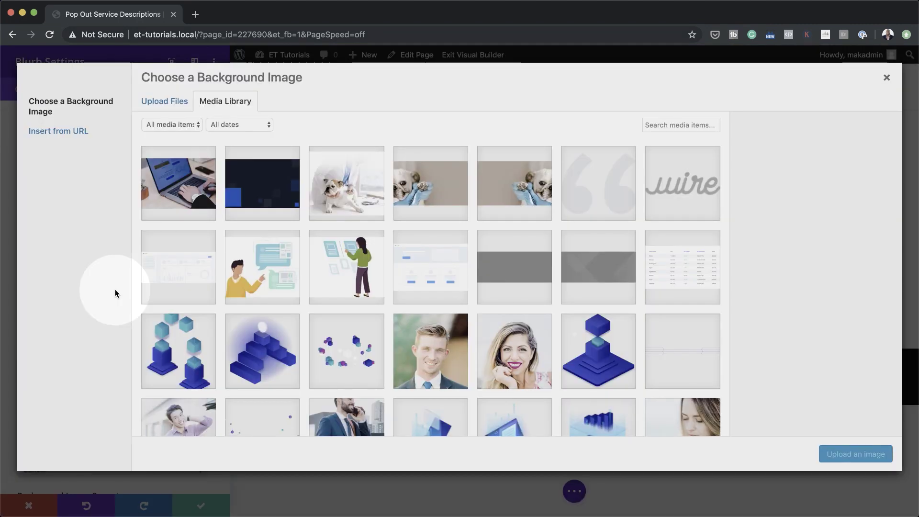
pyautogui.click(179, 182)
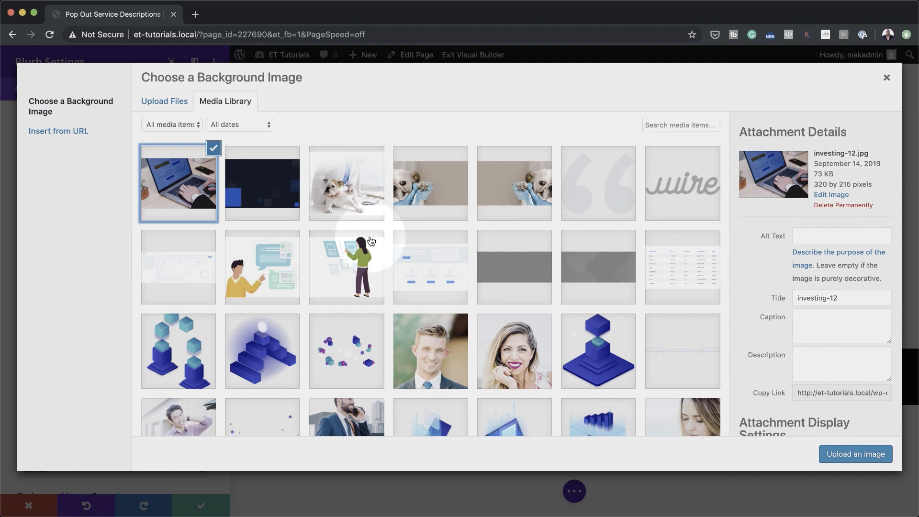
pyautogui.click(850, 459)
# - Set the background image size to Fit and its position to Top Center
pyautogui.scroll(-2, 142, 379)
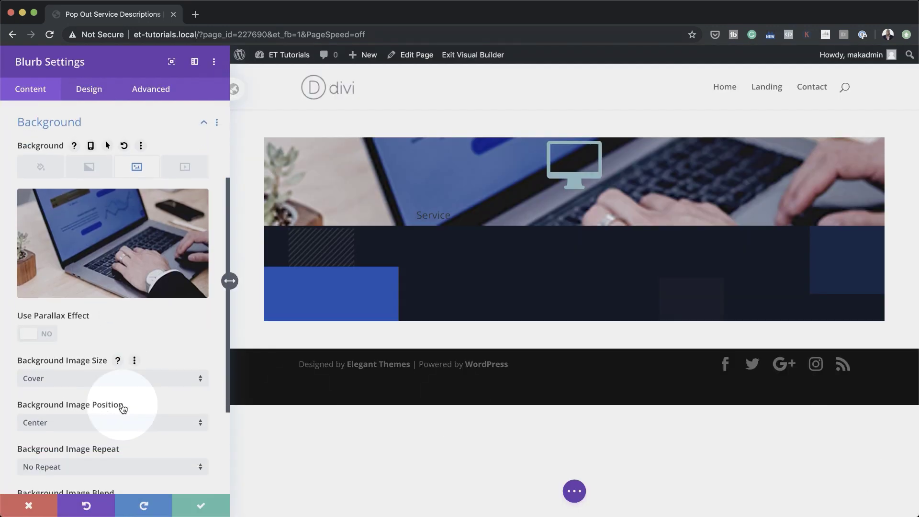
pyautogui.scroll(-1, 120, 405)
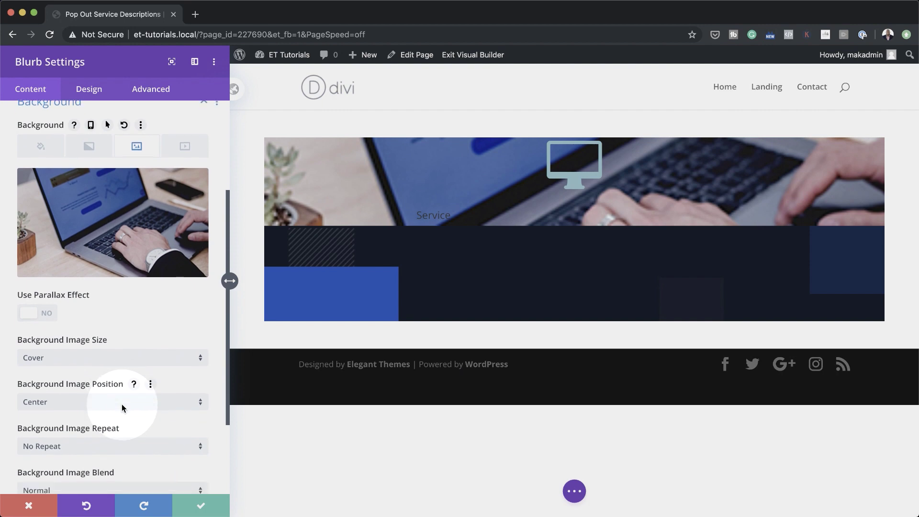
pyautogui.click(97, 358)
pyautogui.click(84, 383)
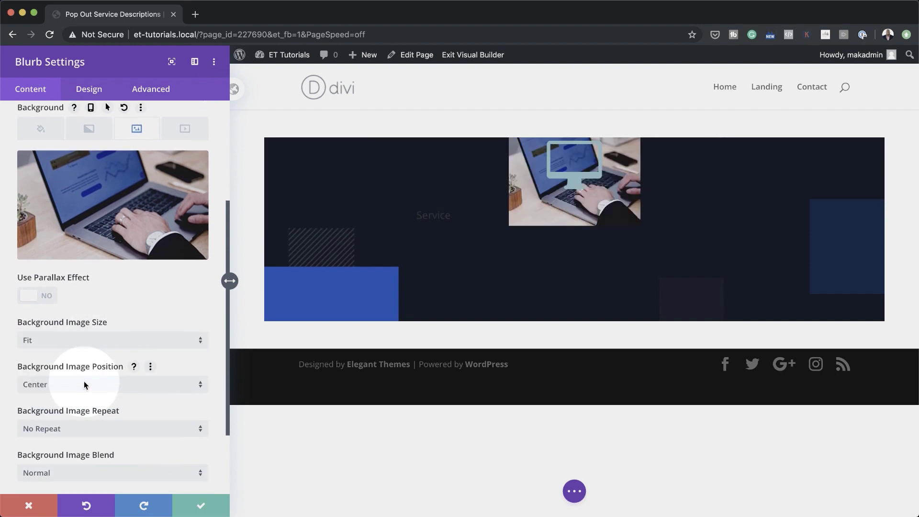
pyautogui.scroll(-2, 84, 385)
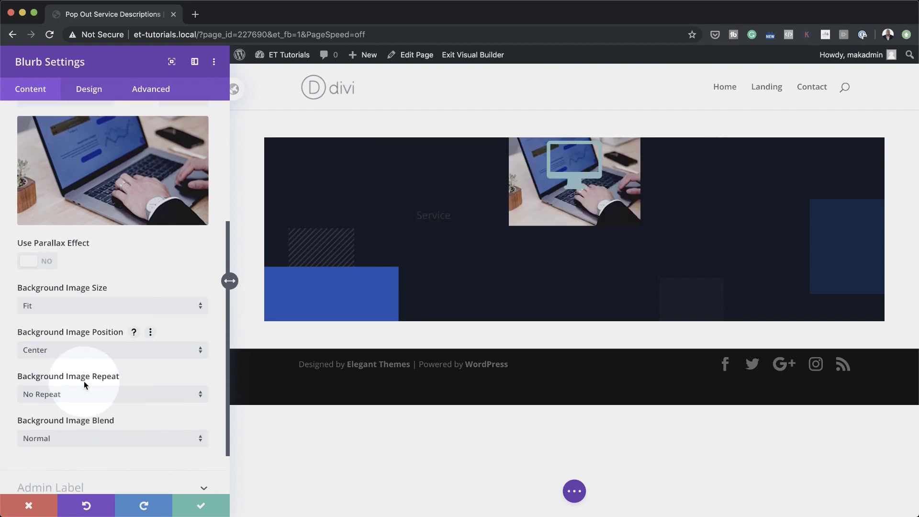
pyautogui.click(81, 355)
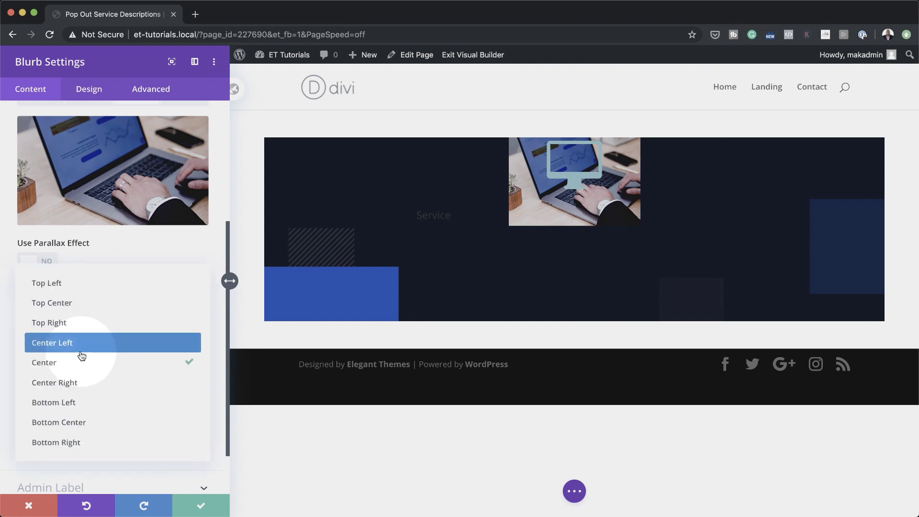
pyautogui.click(86, 302)
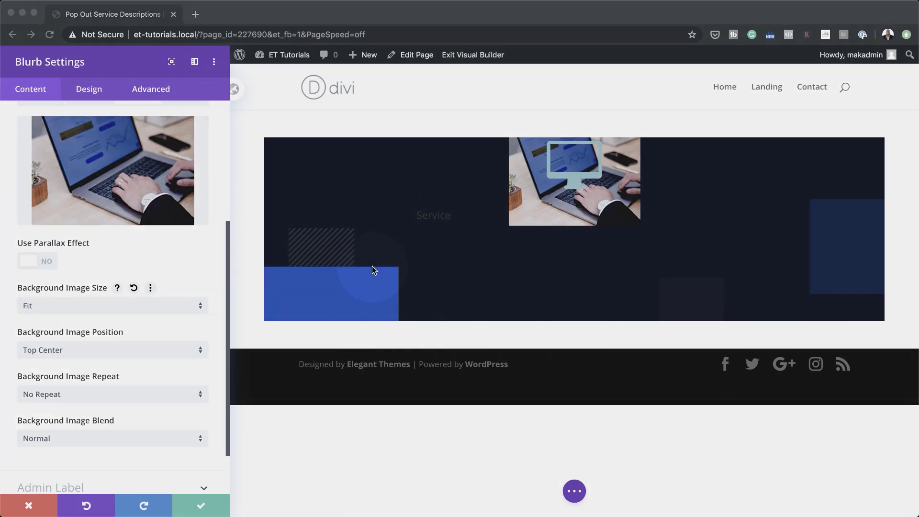
pyautogui.scroll(5, 125, 258)
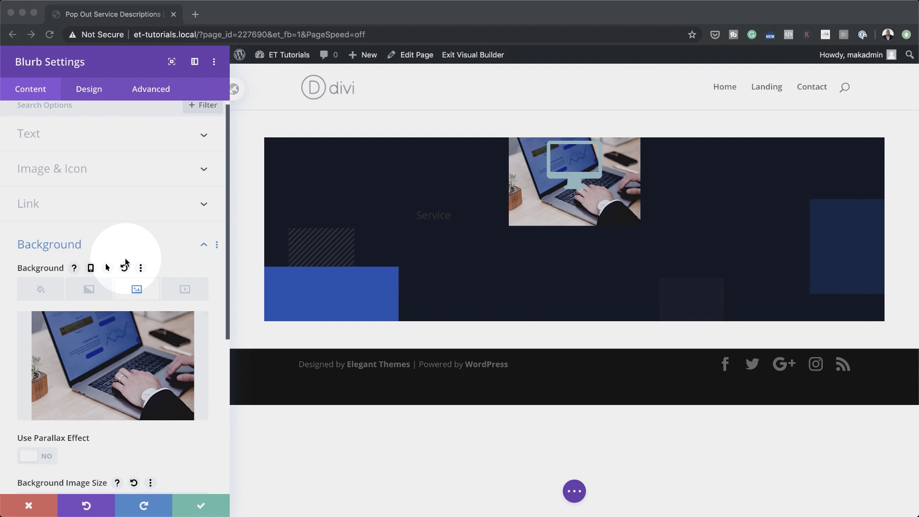
# - Add a background gradient to the blurb with first colour rgba(31,72,192,0.61)
pyautogui.click(88, 290)
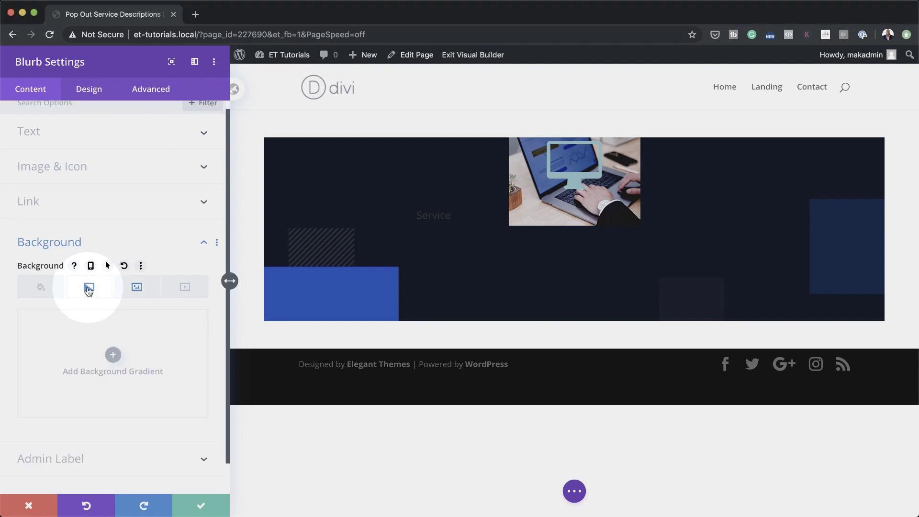
pyautogui.click(115, 354)
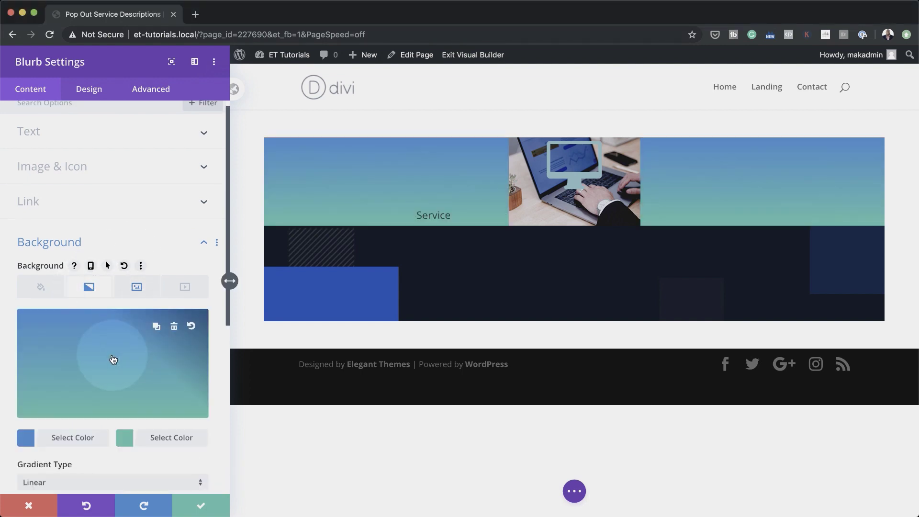
pyautogui.click(26, 438)
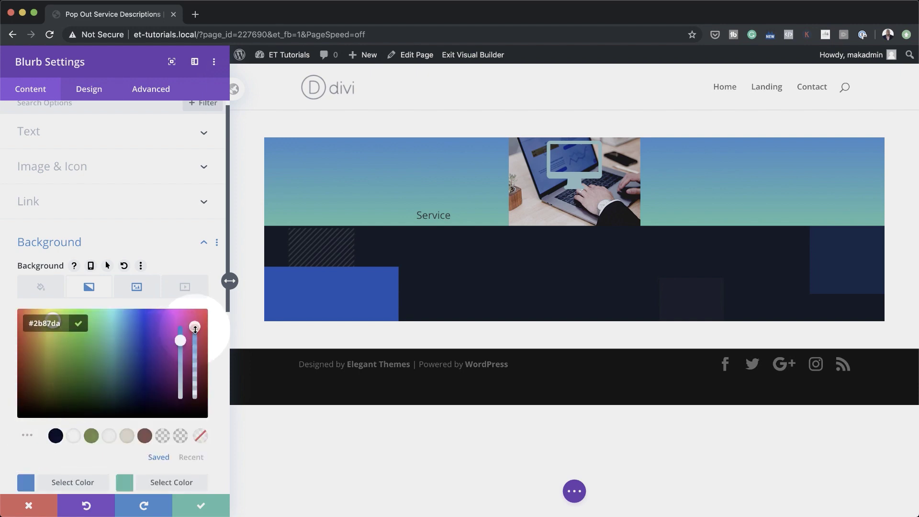
pyautogui.moveTo(195, 336); pyautogui.dragTo(194, 345)
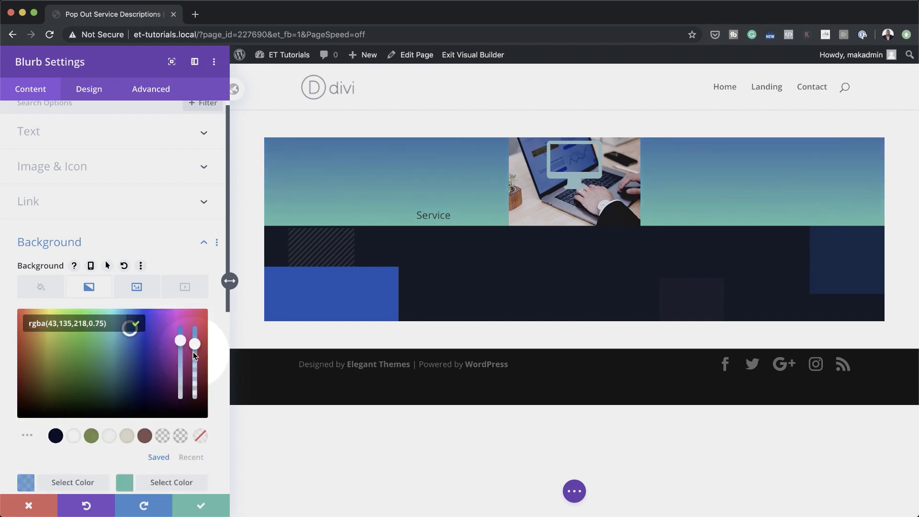
pyautogui.click(49, 324)
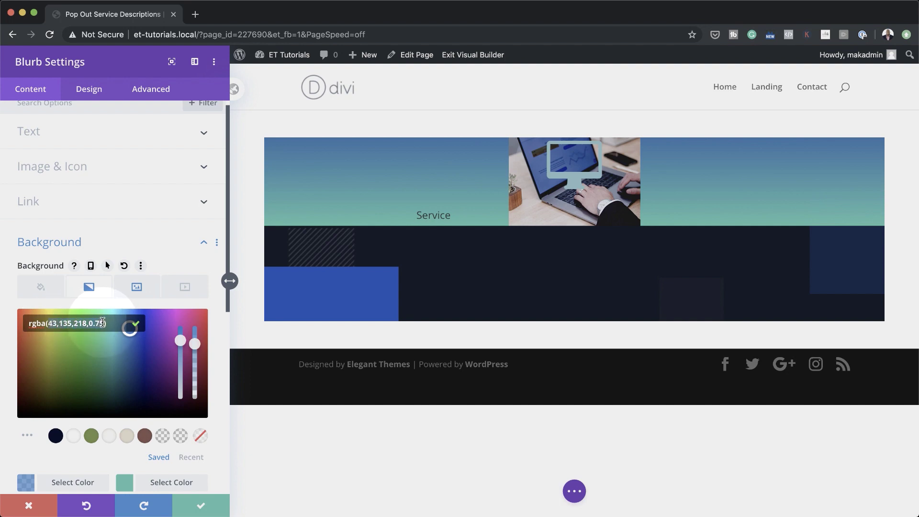
pyautogui.press('super+a')
pyautogui.write('rgba(31,72,192,0.61)')
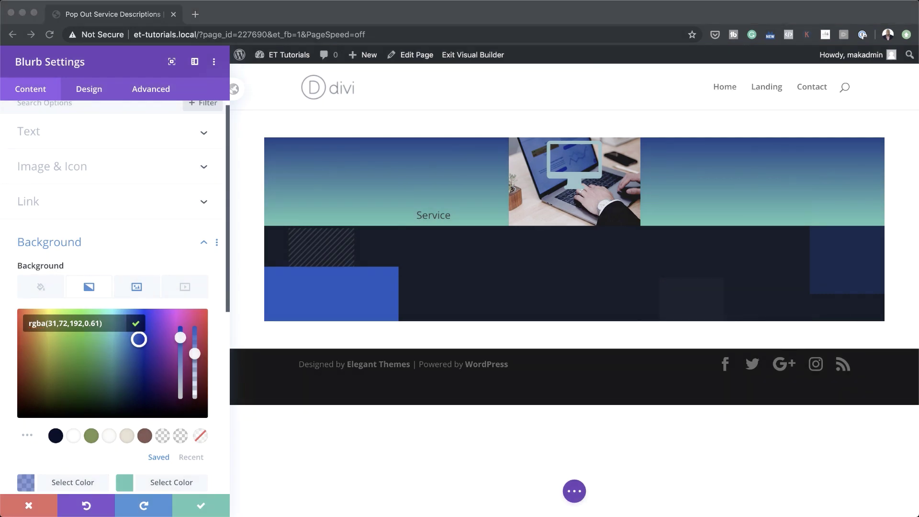
pyautogui.scroll(-5, 166, 462)
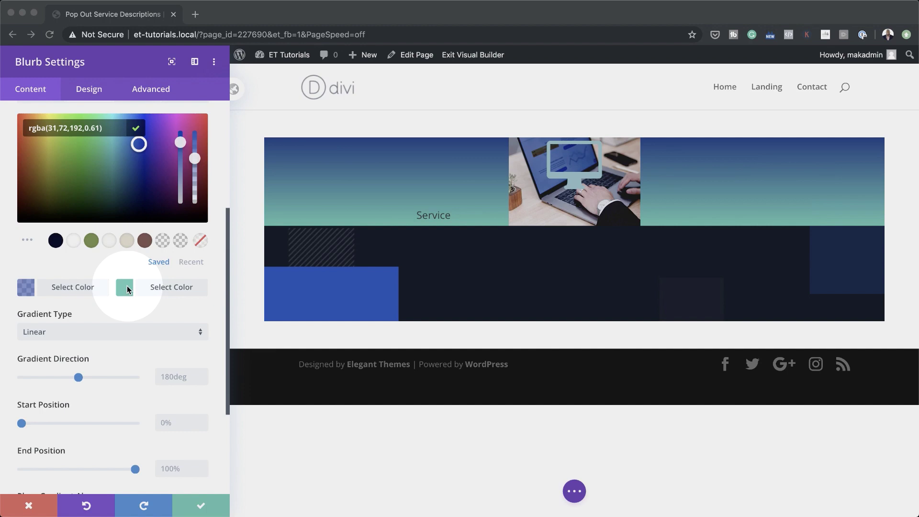
# - Change the second gradient colour from teal to dark navy #161c29
pyautogui.click(126, 286)
pyautogui.click(126, 287)
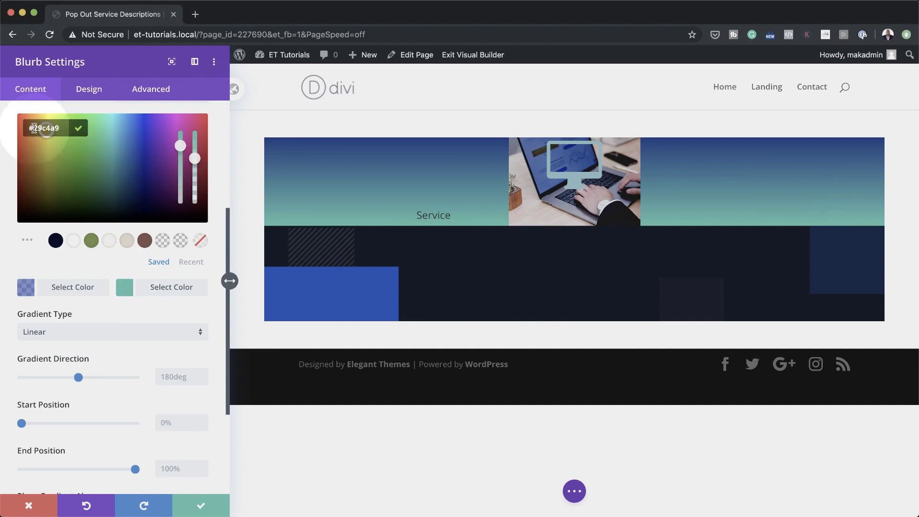
pyautogui.moveTo(34, 128); pyautogui.dragTo(63, 132)
pyautogui.write('#161c29')
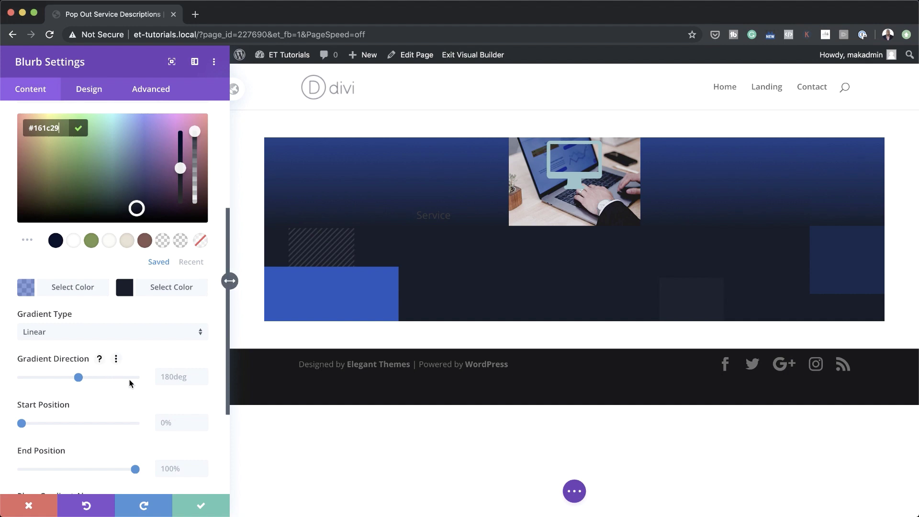
pyautogui.click(135, 385)
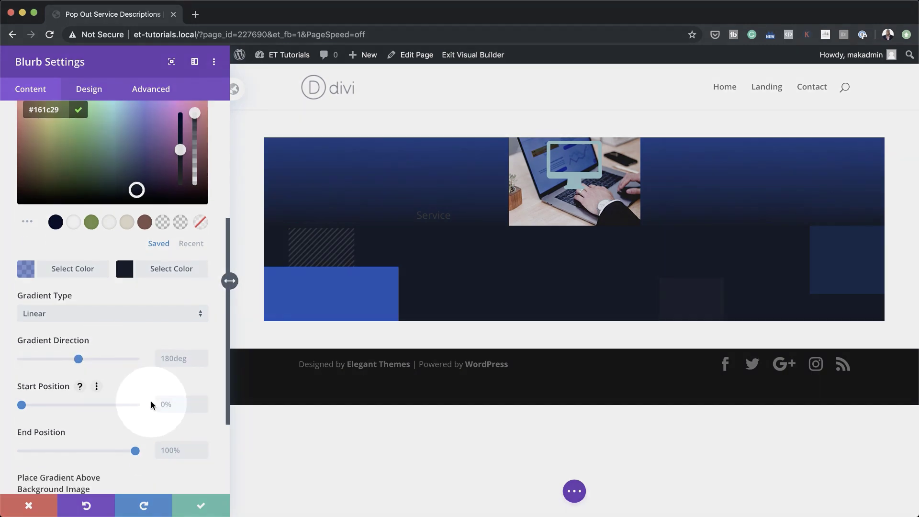
# - Set gradient start 34% and end 71%, and place the gradient above the background image
pyautogui.click(177, 402)
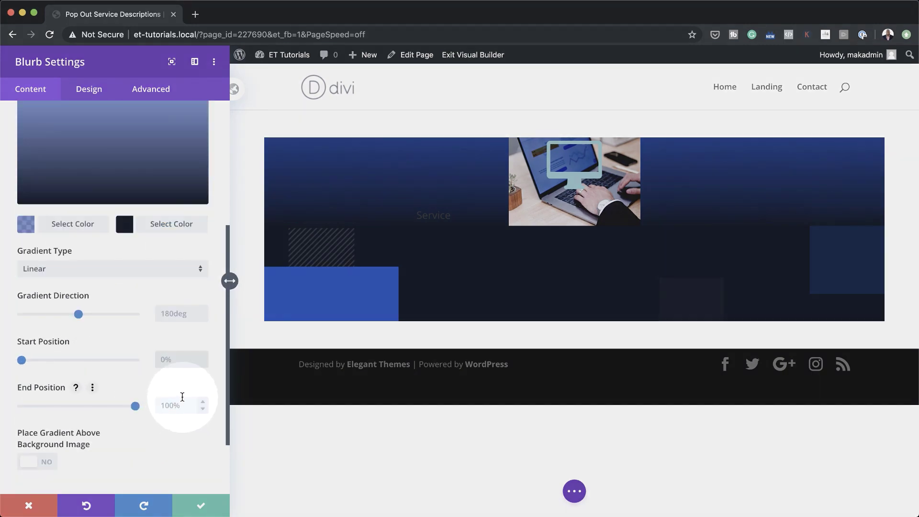
pyautogui.write('34%')
pyautogui.click(183, 407)
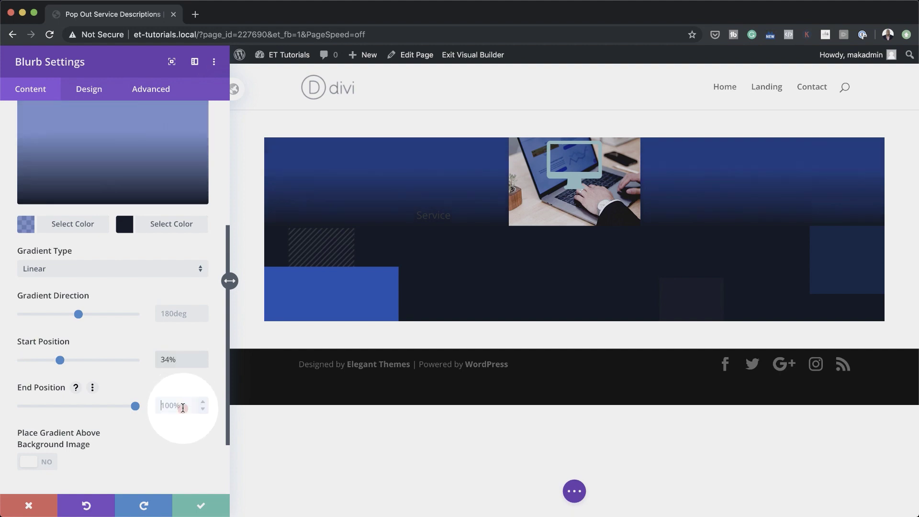
pyautogui.write('71%')
pyautogui.click(725, 269)
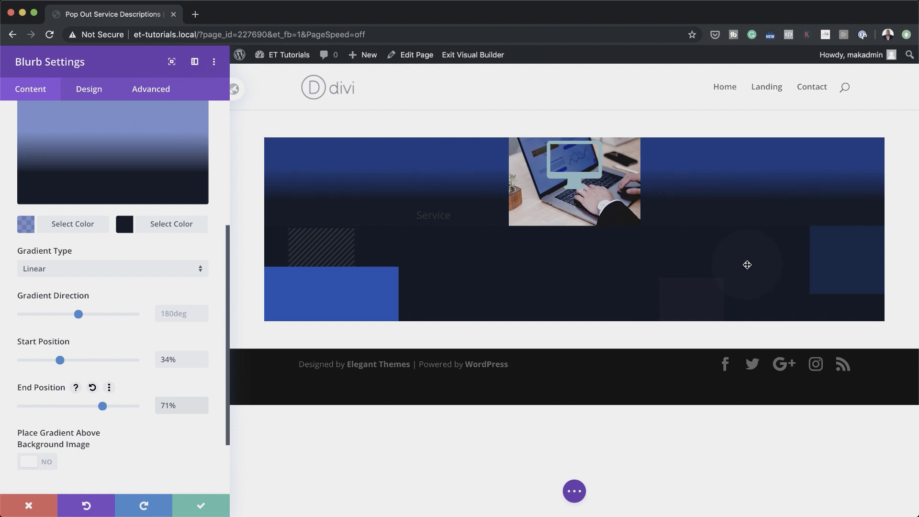
pyautogui.scroll(-1, 82, 457)
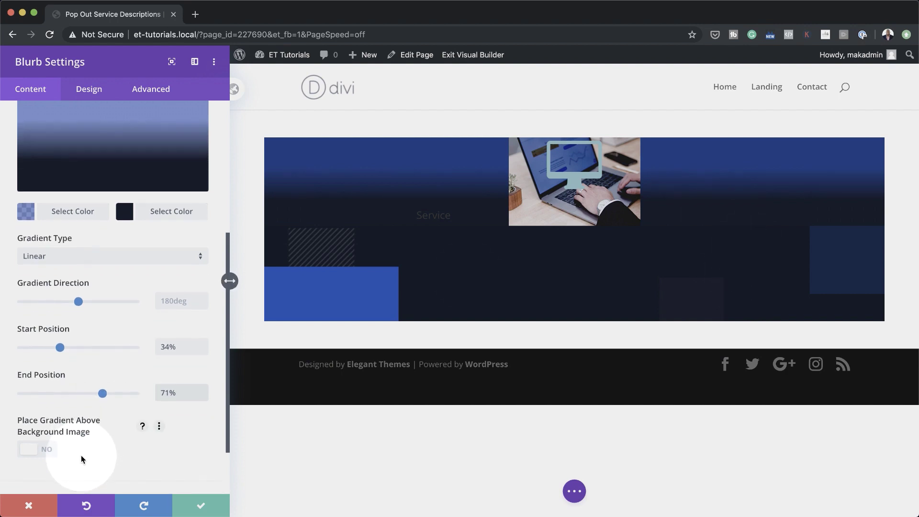
pyautogui.click(48, 450)
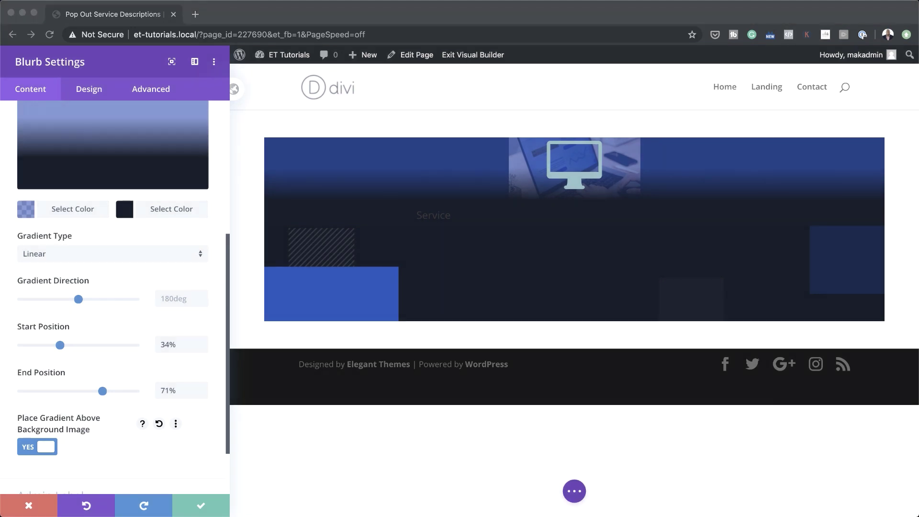
pyautogui.click(536, 429)
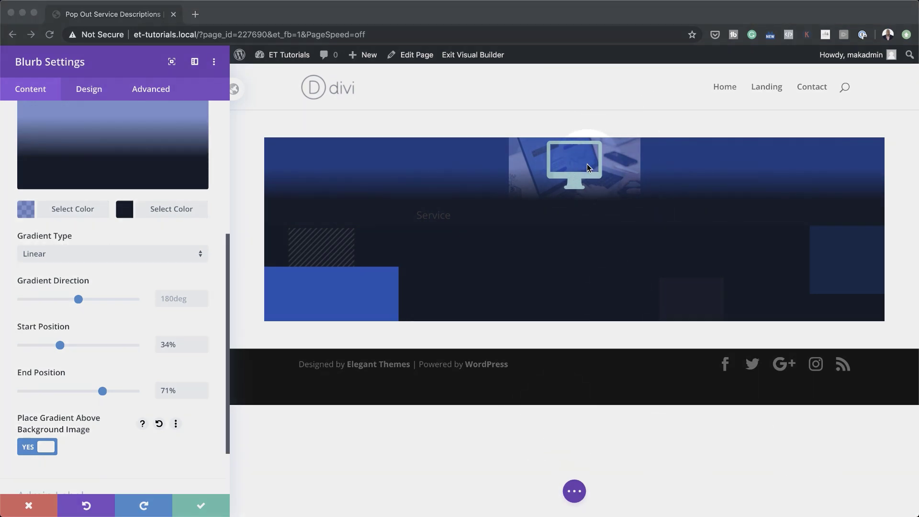
# - Make the blurb's monitor icon white in the Design tab
pyautogui.click(94, 94)
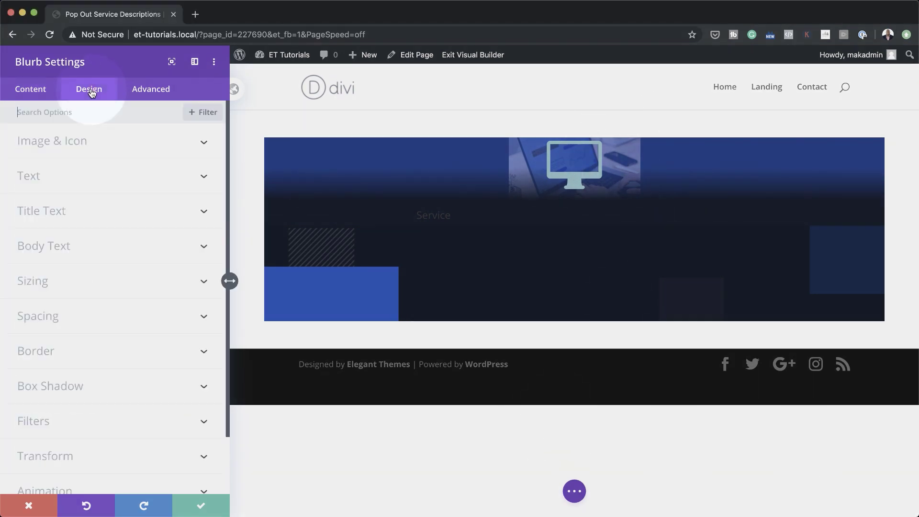
pyautogui.click(111, 153)
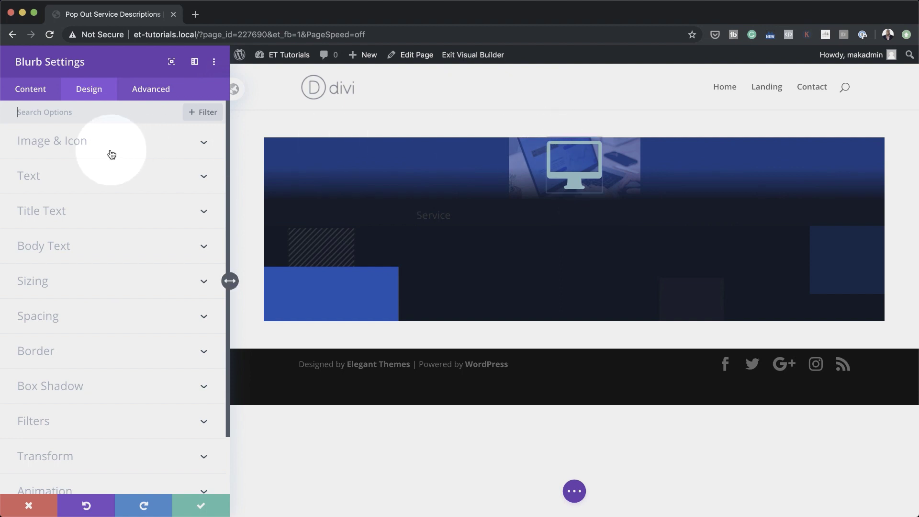
pyautogui.click(79, 142)
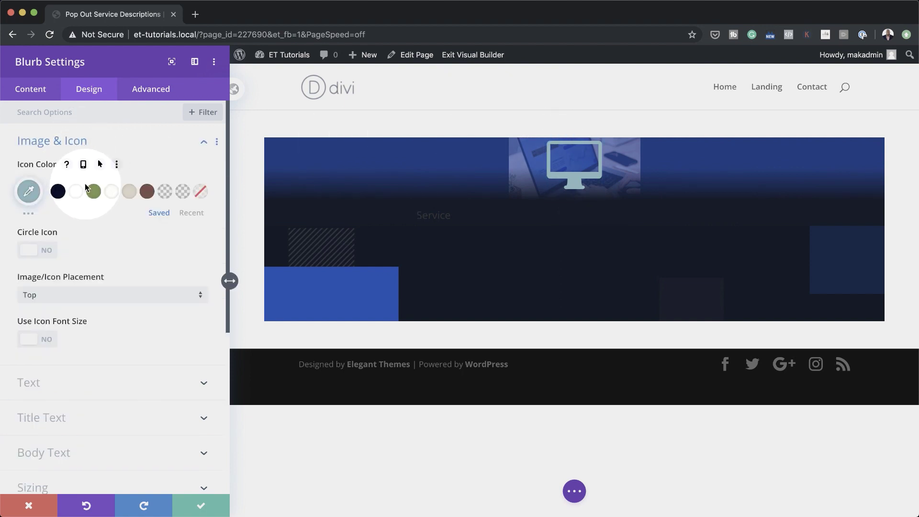
pyautogui.click(30, 192)
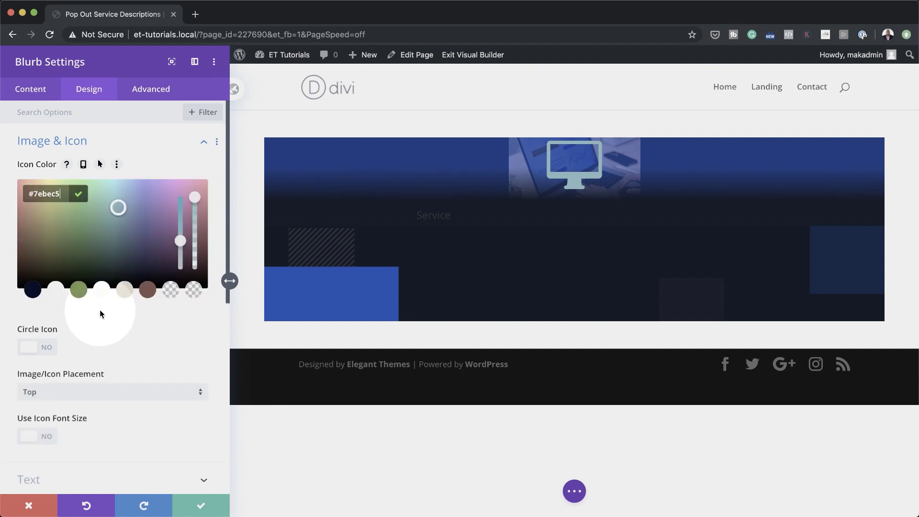
pyautogui.click(56, 290)
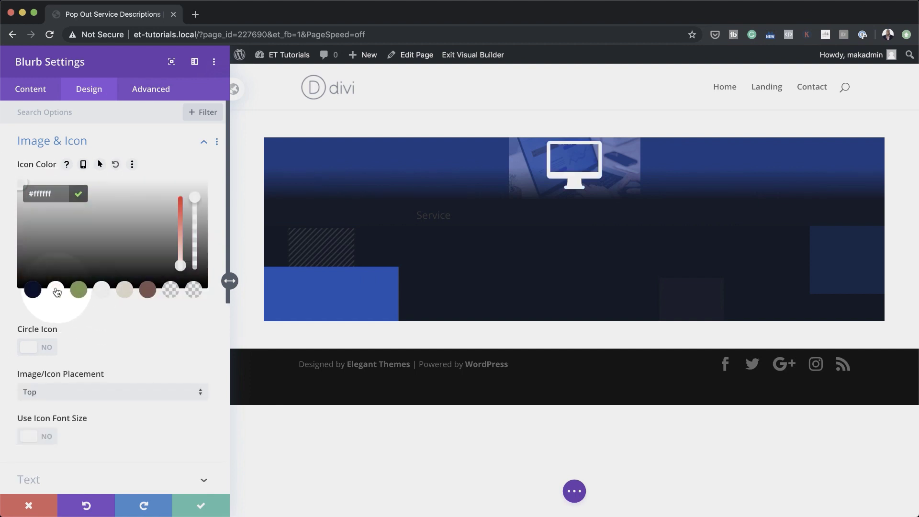
# - Set the blurb's text alignment to center
pyautogui.scroll(-3, 116, 318)
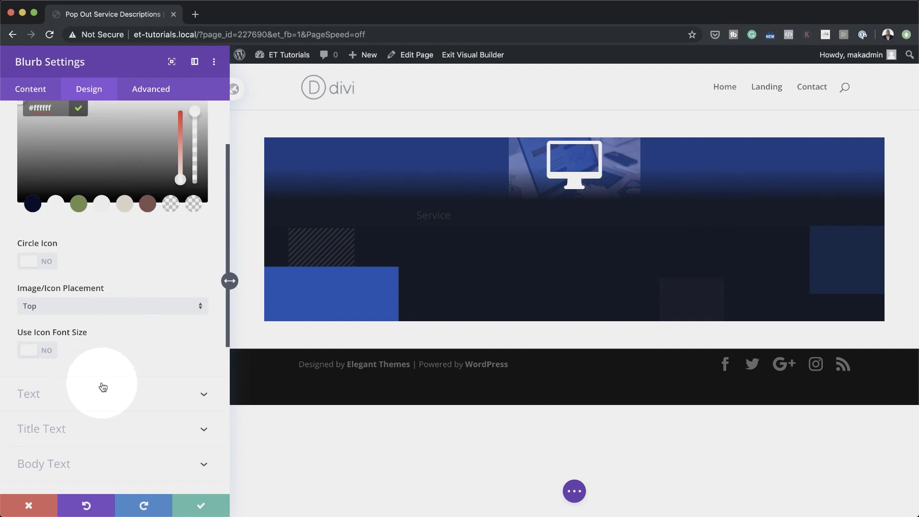
pyautogui.click(433, 218)
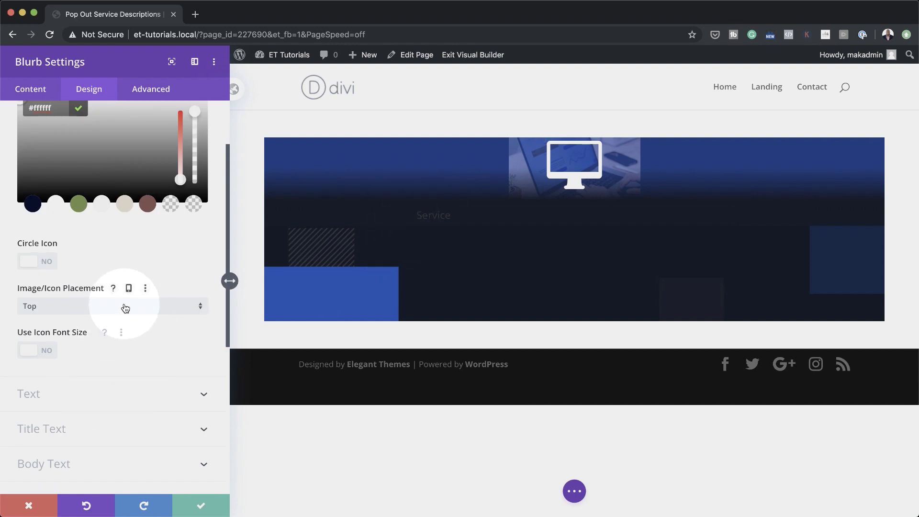
pyautogui.click(86, 398)
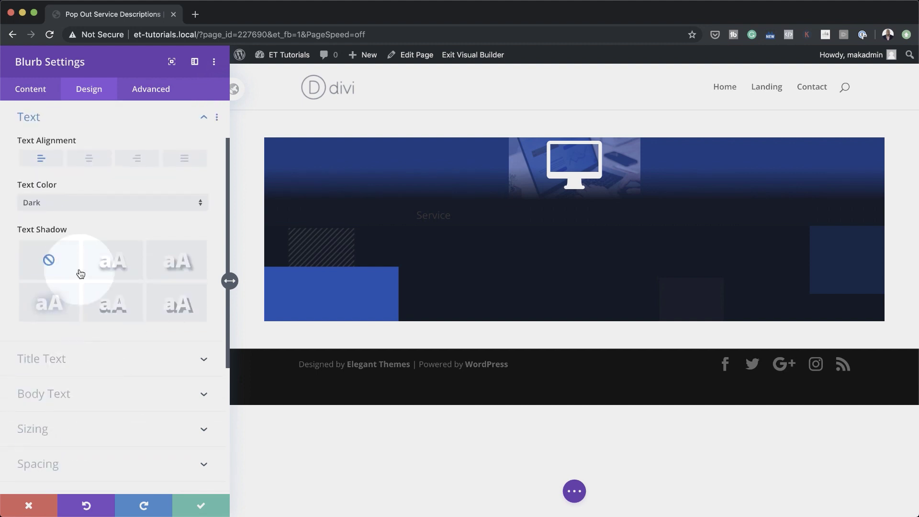
pyautogui.click(90, 161)
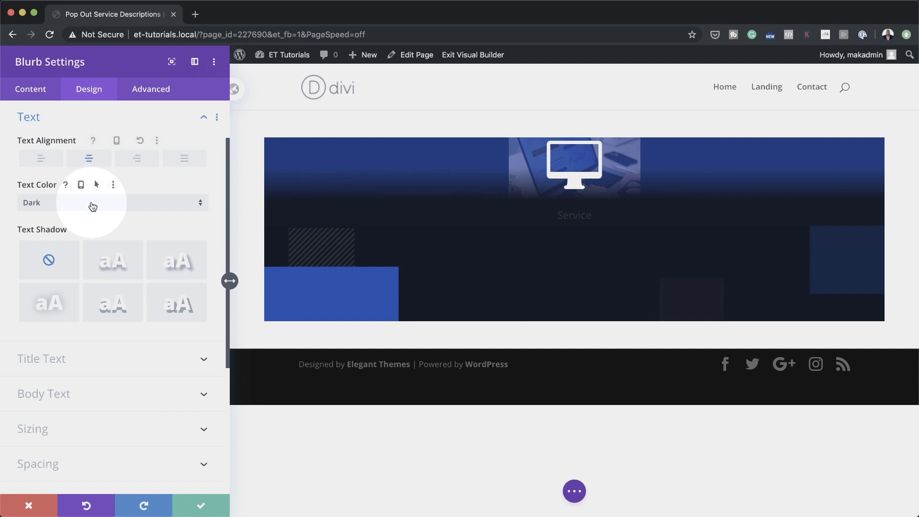
pyautogui.click(119, 369)
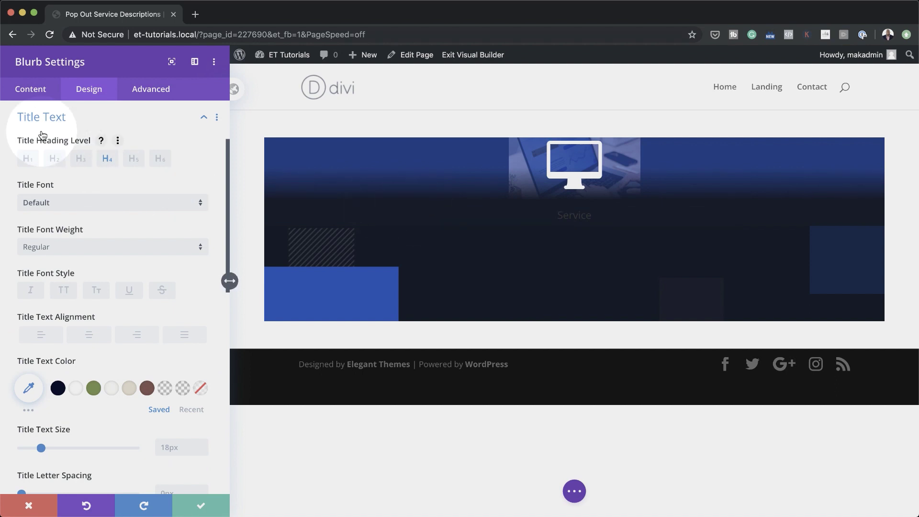
# - Set the Service title font to Archivo in white
pyautogui.click(76, 203)
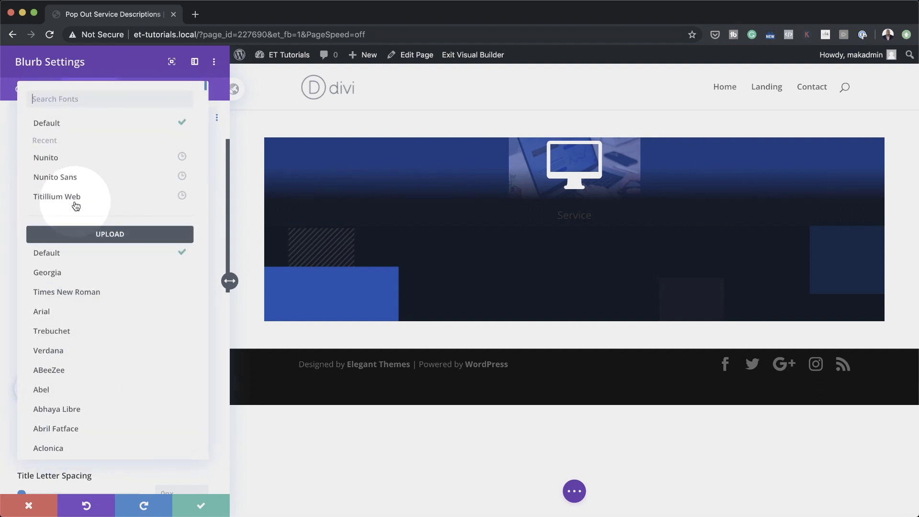
pyautogui.click(82, 99)
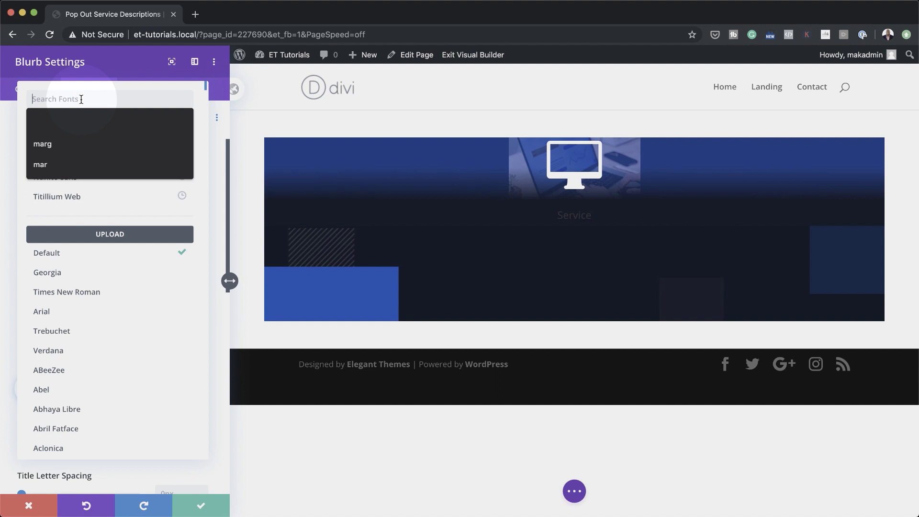
pyautogui.write('Archivo')
pyautogui.click(102, 124)
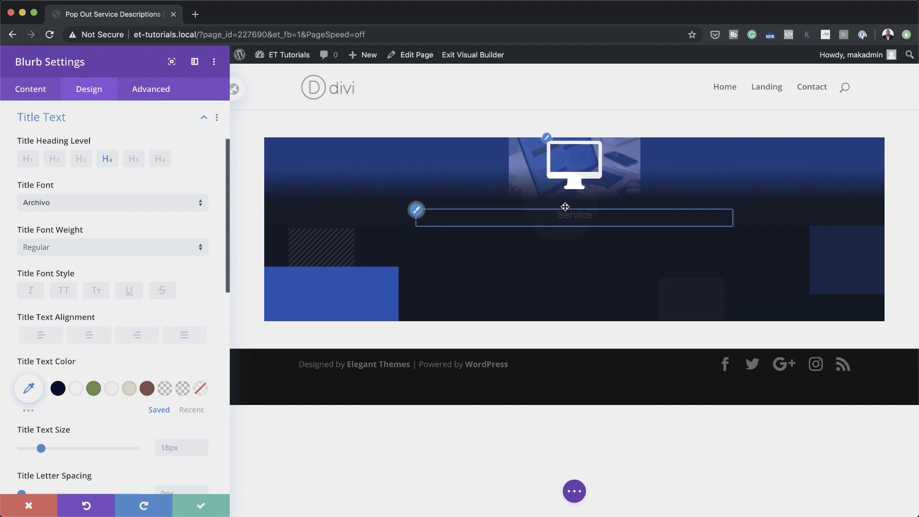
pyautogui.click(77, 388)
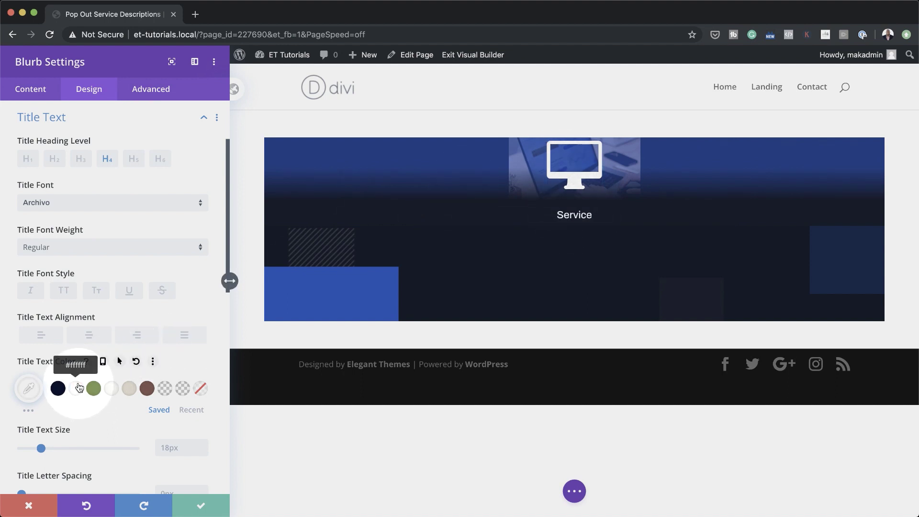
# - Give the Service title 4px letter spacing
pyautogui.scroll(-1, 79, 387)
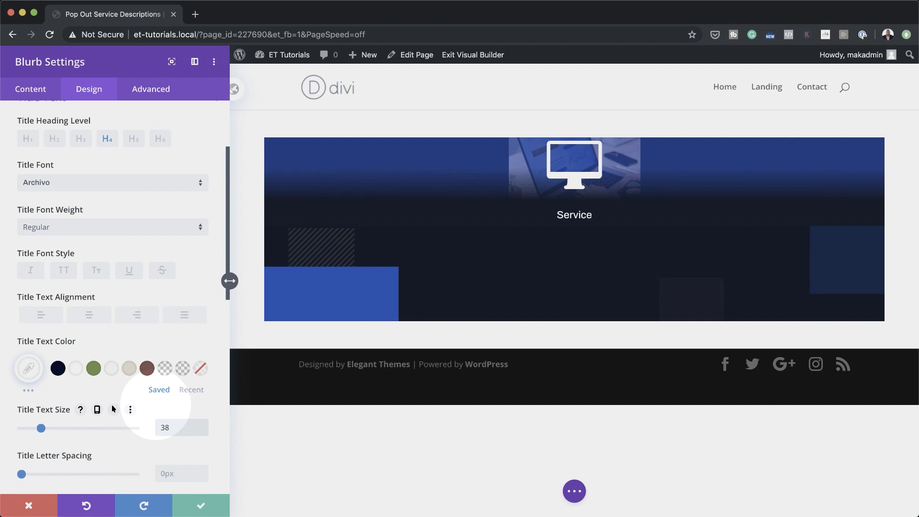
pyautogui.scroll(-1, 144, 410)
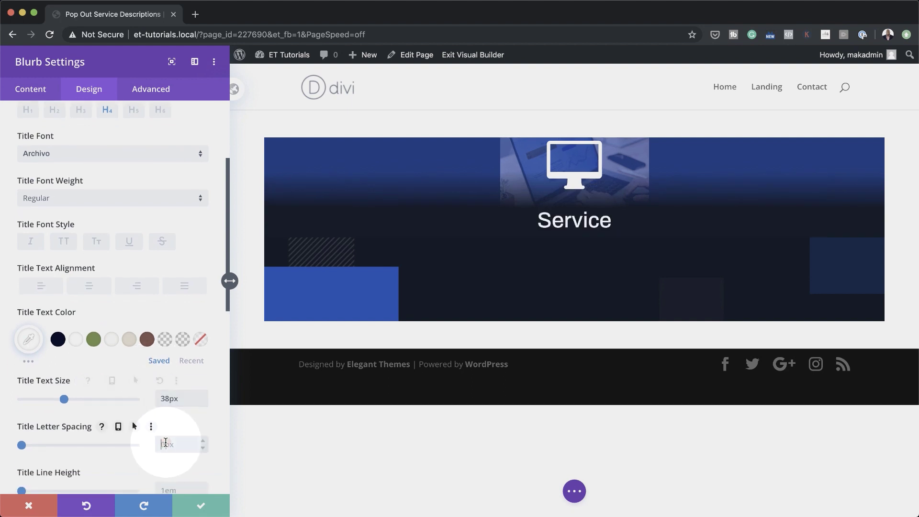
pyautogui.click(166, 441)
pyautogui.write('4')
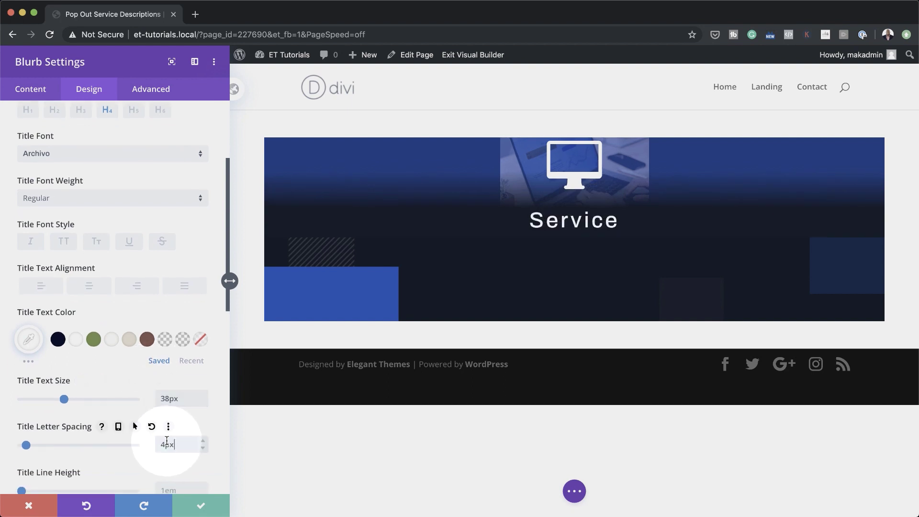
pyautogui.scroll(-10, 167, 443)
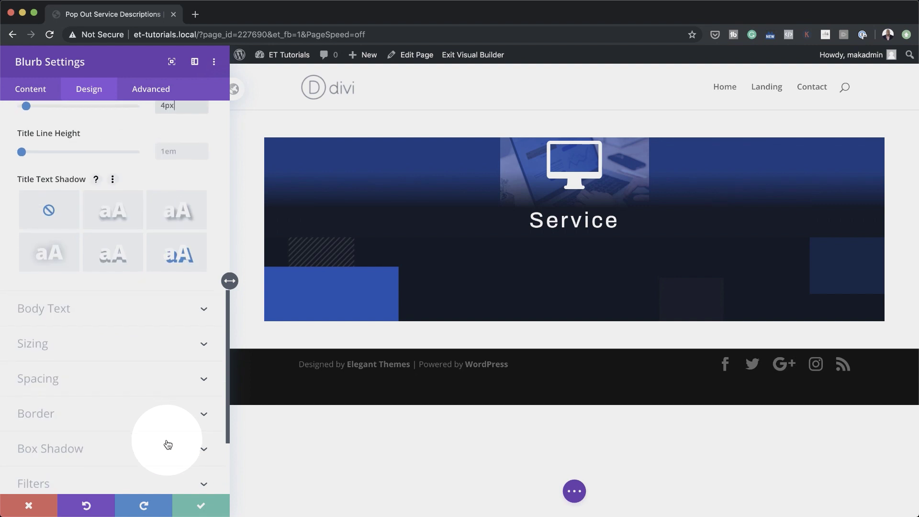
# - Make the blurb 320px max width, centre-aligned, and 320px tall
pyautogui.click(87, 347)
pyautogui.click(169, 252)
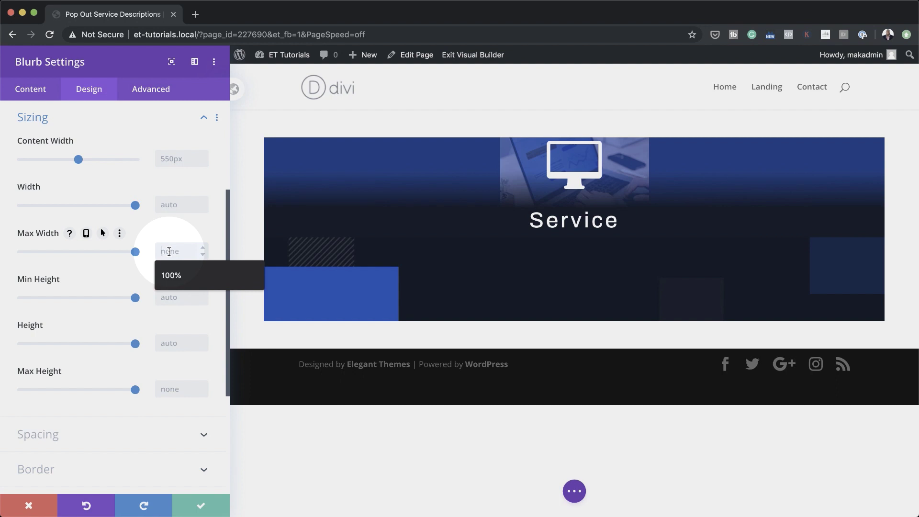
pyautogui.write('320')
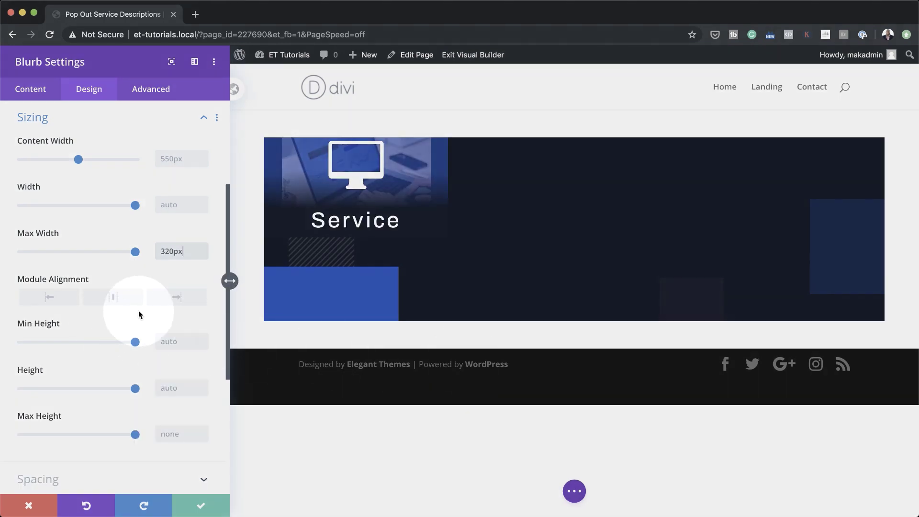
pyautogui.click(115, 298)
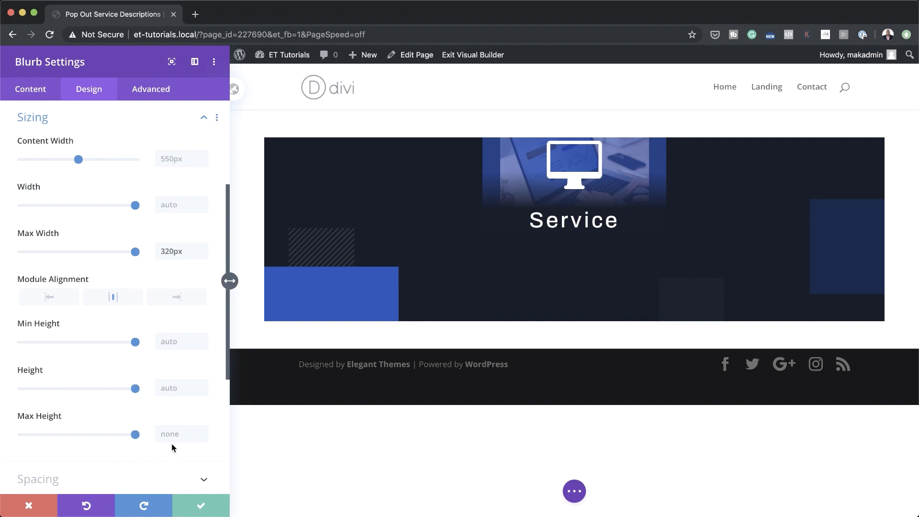
pyautogui.click(171, 387)
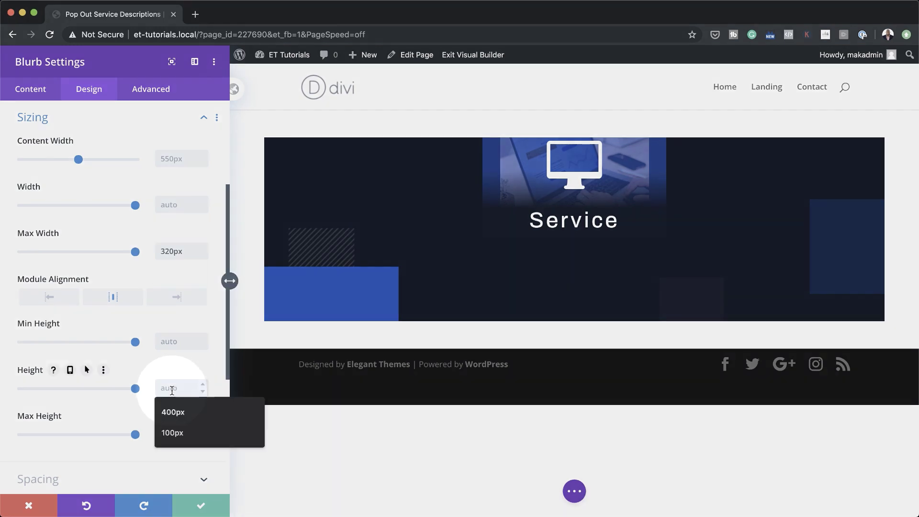
pyautogui.write('320px')
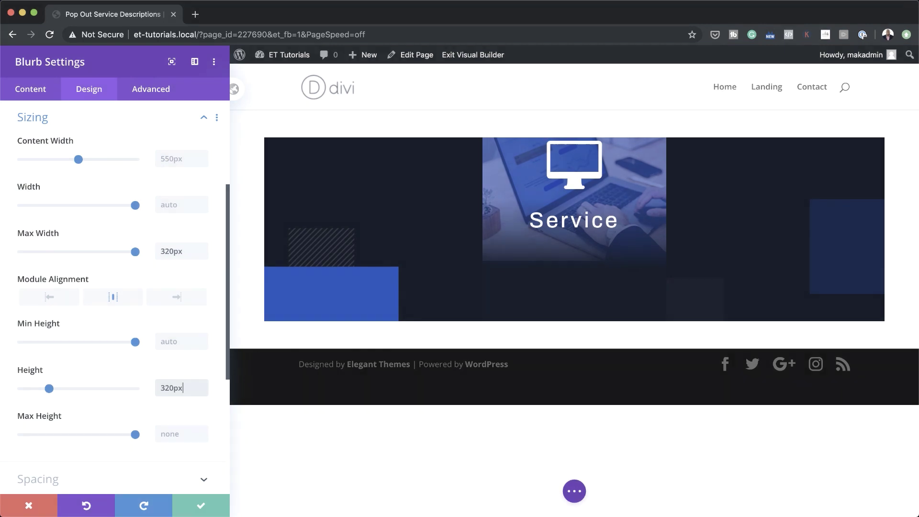
pyautogui.scroll(-10, 130, 364)
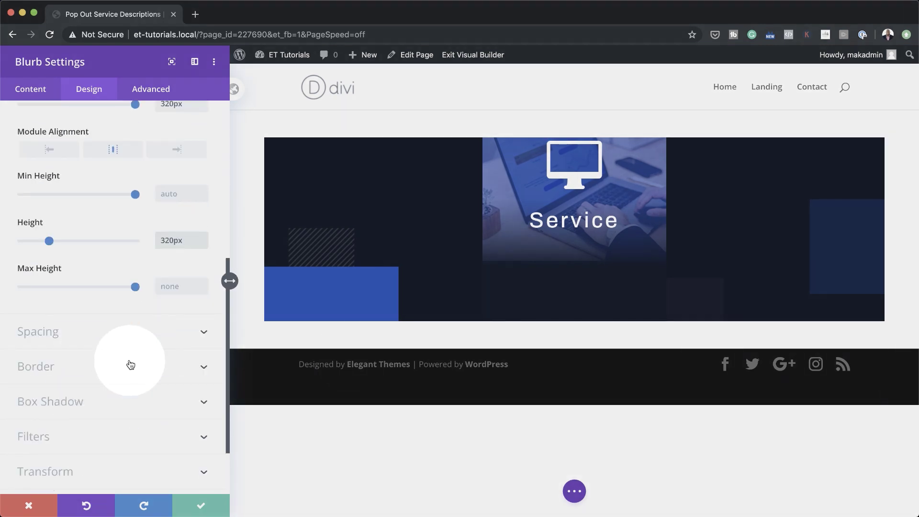
# - Give the blurb 68px of top padding
pyautogui.click(55, 252)
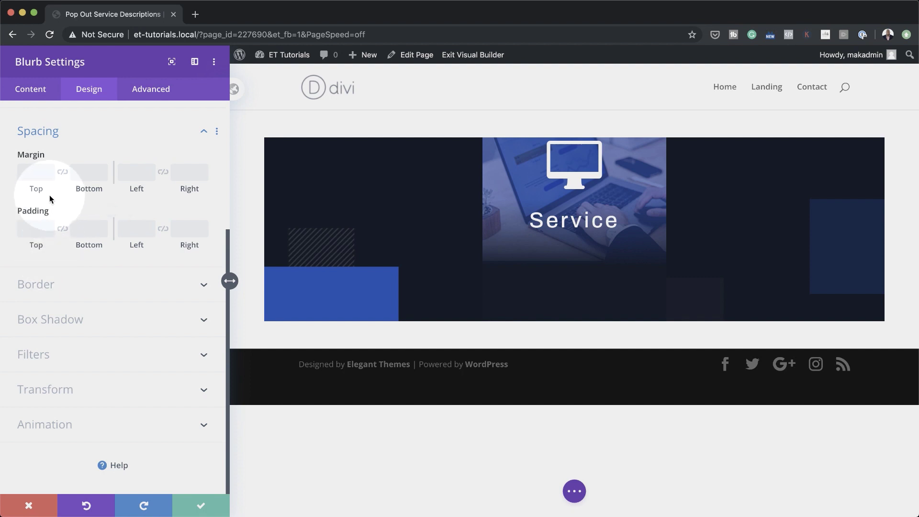
pyautogui.click(33, 229)
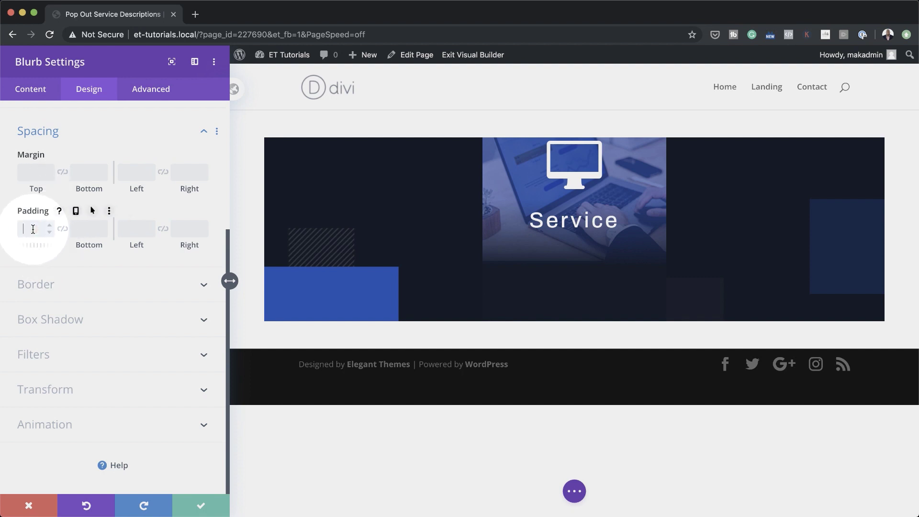
pyautogui.write('68px')
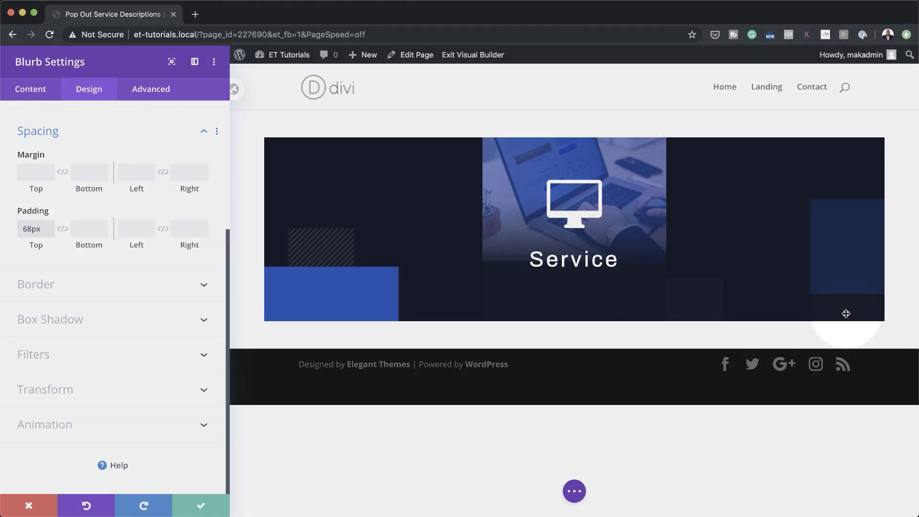
# - Set the blurb's Z index to 1 in the Advanced visibility options
pyautogui.click(151, 94)
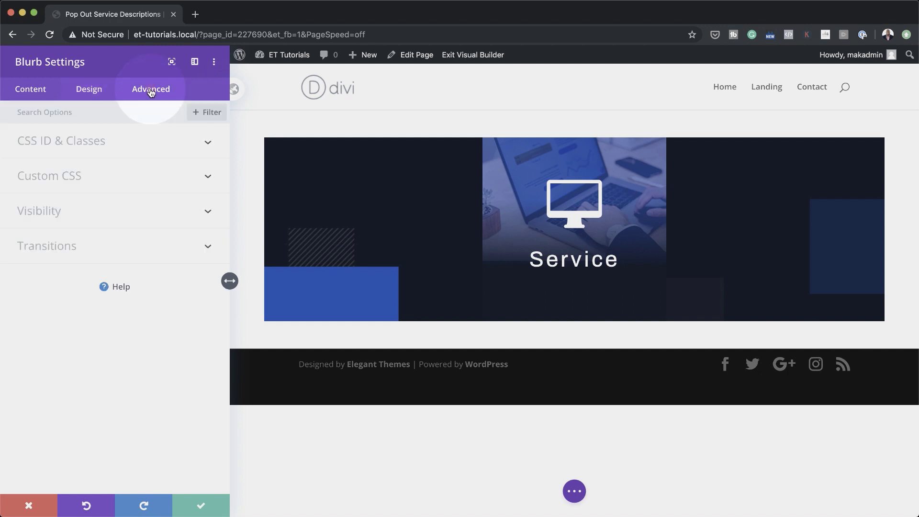
pyautogui.click(65, 217)
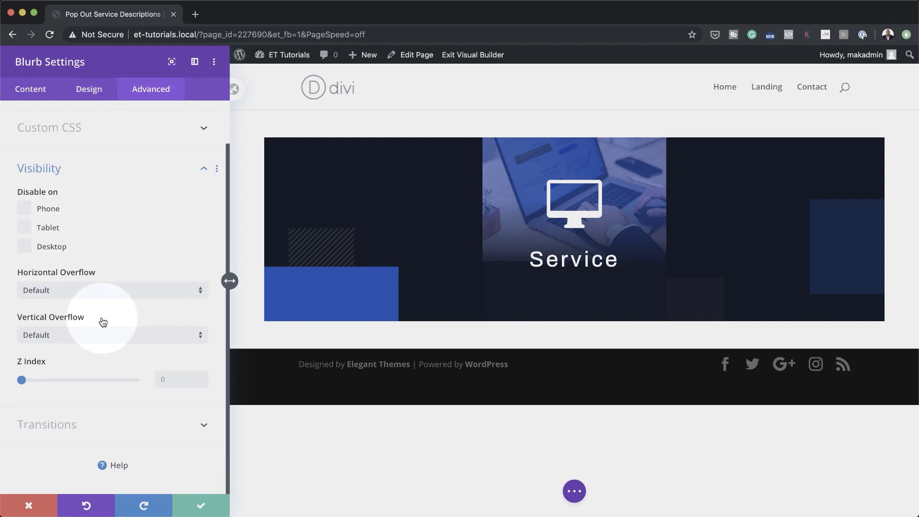
pyautogui.click(203, 375)
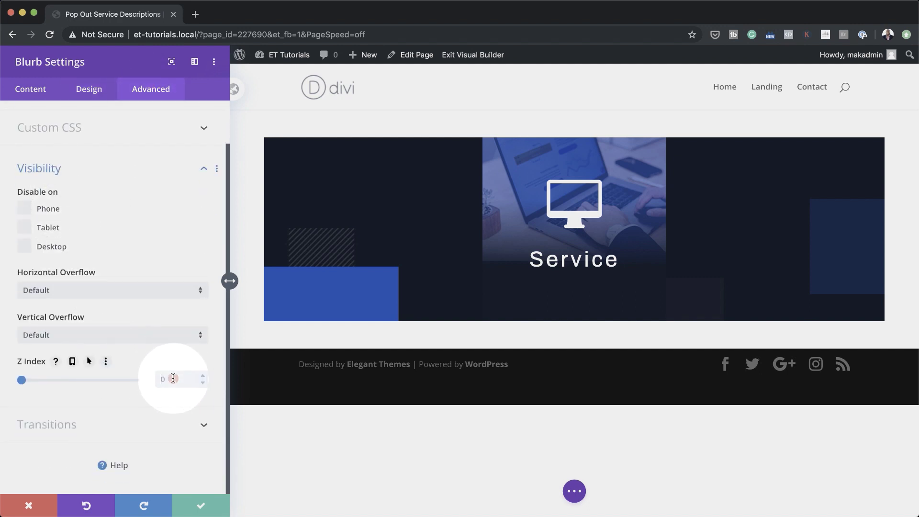
pyautogui.click(90, 90)
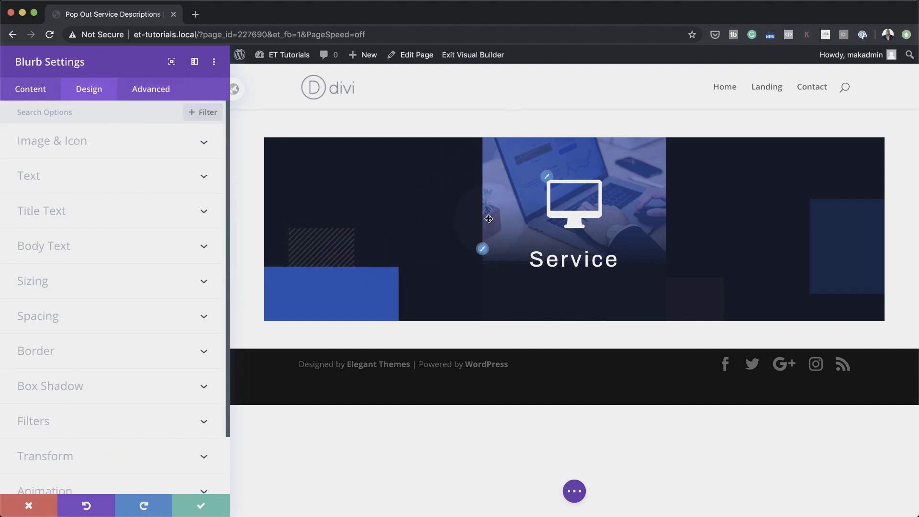
# - Round the blurb's corners to 10px and save its settings
pyautogui.click(141, 220)
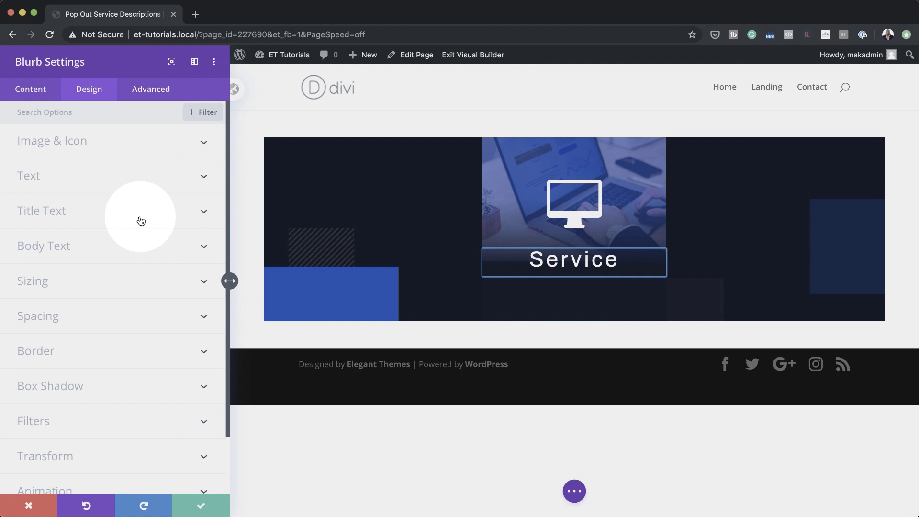
pyautogui.click(70, 351)
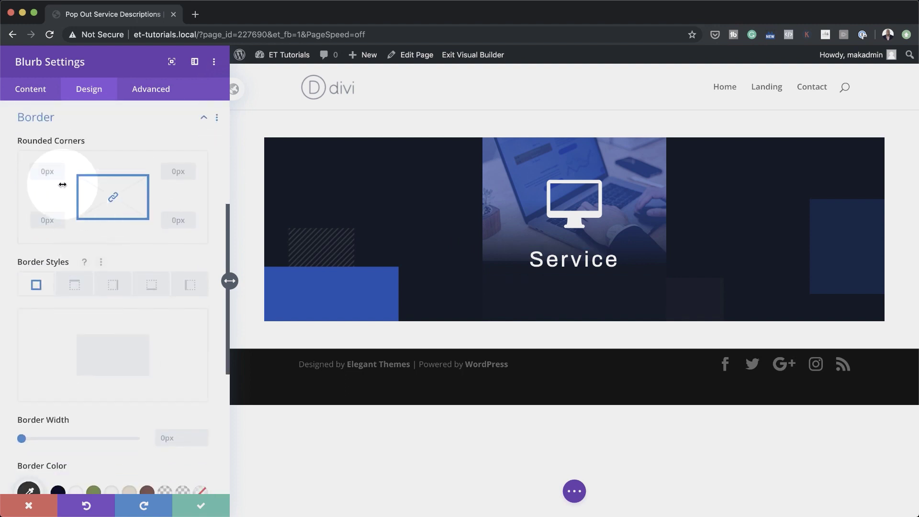
pyautogui.click(37, 172)
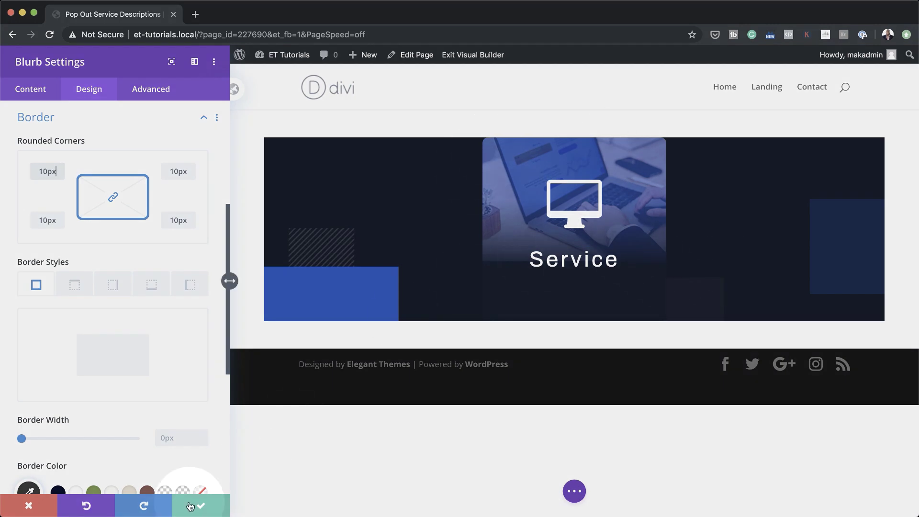
pyautogui.click(201, 507)
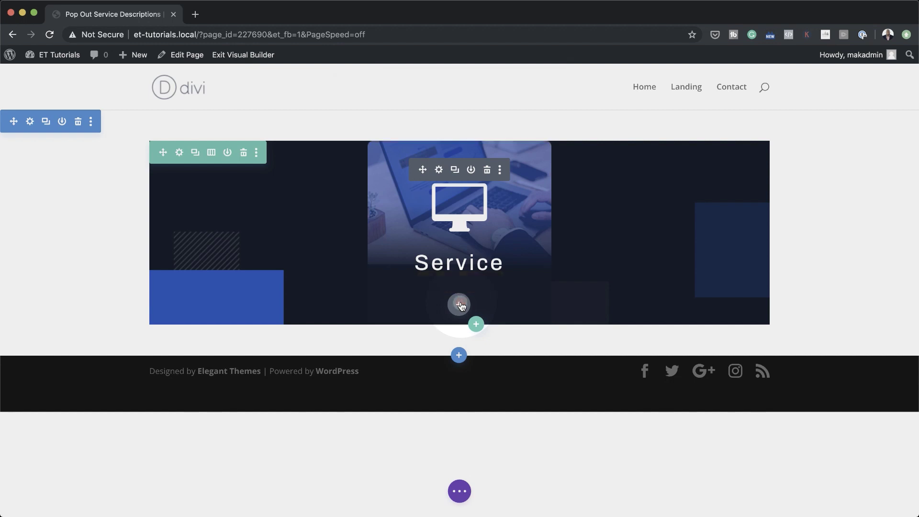
# - Insert a Call To Action module below the blurb by searching 'call'
pyautogui.click(460, 305)
pyautogui.click(441, 158)
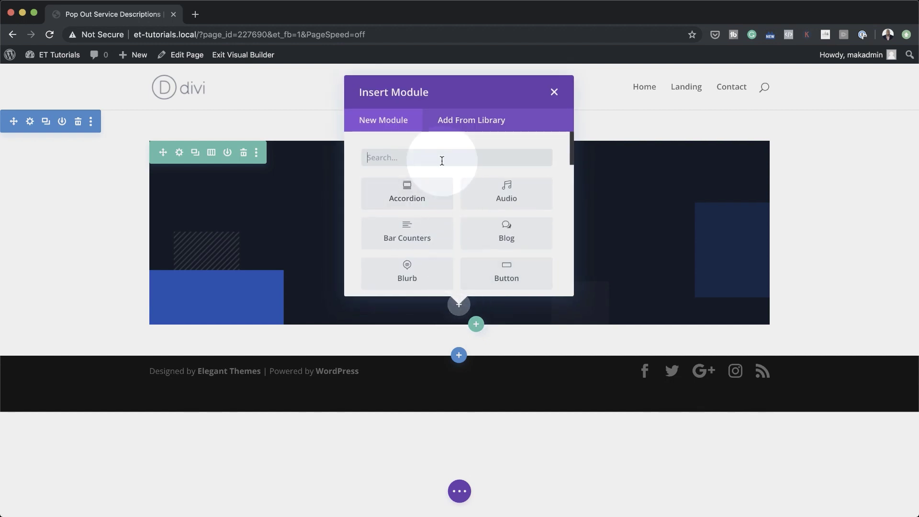
pyautogui.write('call')
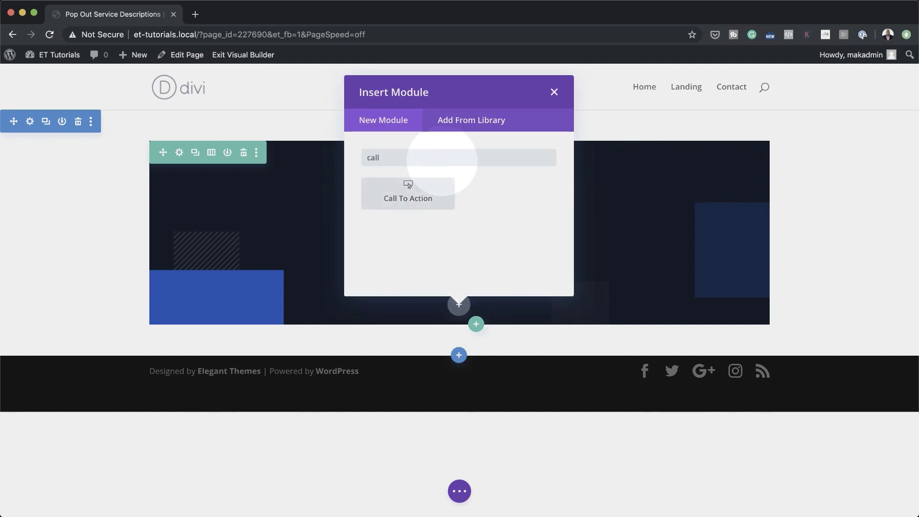
pyautogui.click(443, 194)
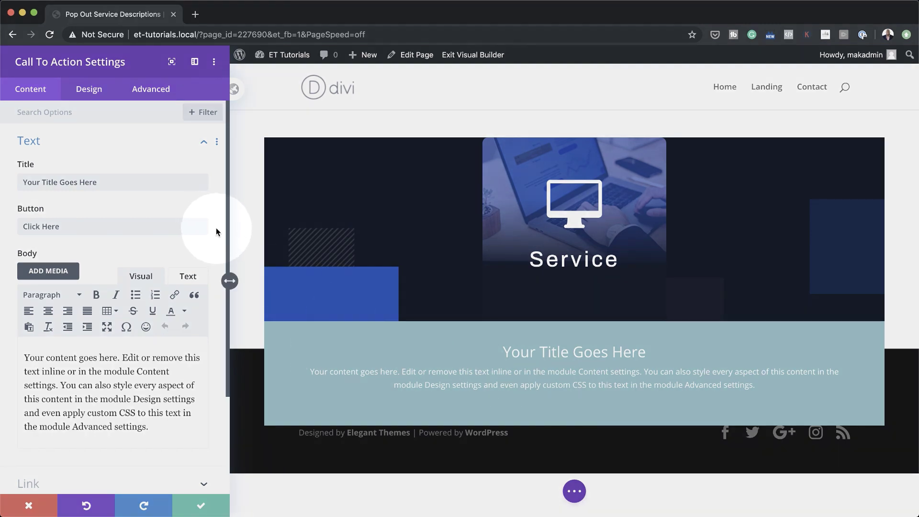
# - Left-align the call-to-action text
pyautogui.click(113, 89)
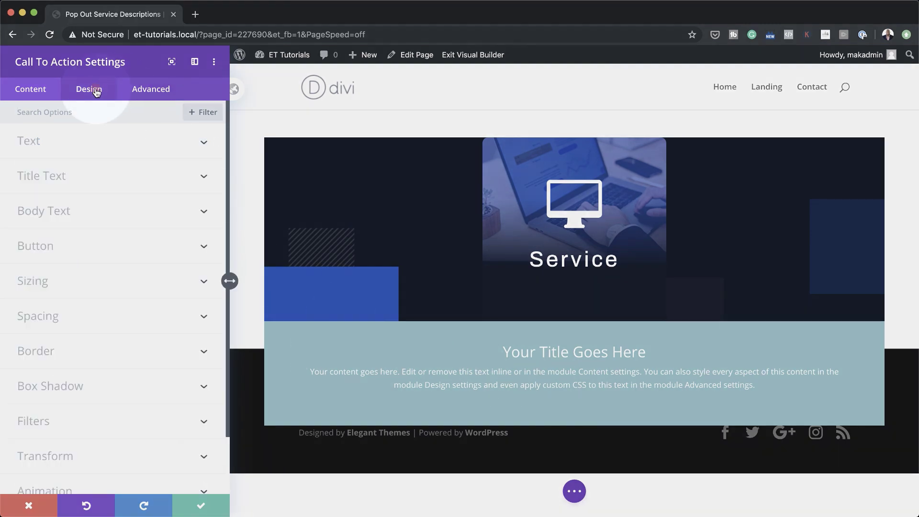
pyautogui.click(61, 148)
pyautogui.click(41, 183)
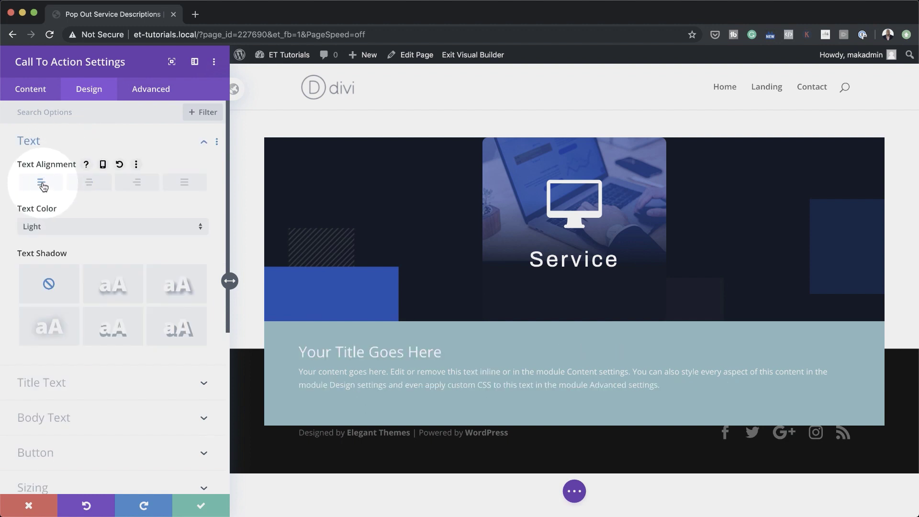
pyautogui.click(364, 310)
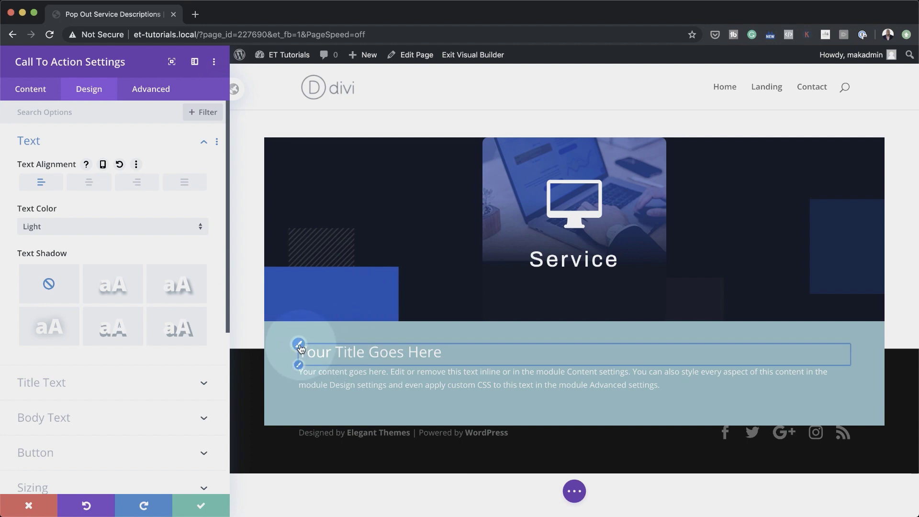
# - Set the call-to-action title text size to 22px
pyautogui.click(299, 344)
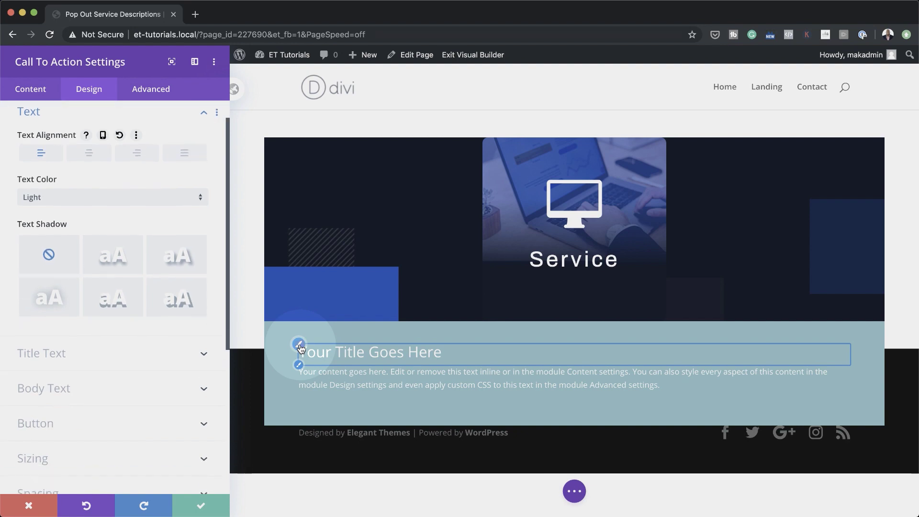
pyautogui.click(115, 207)
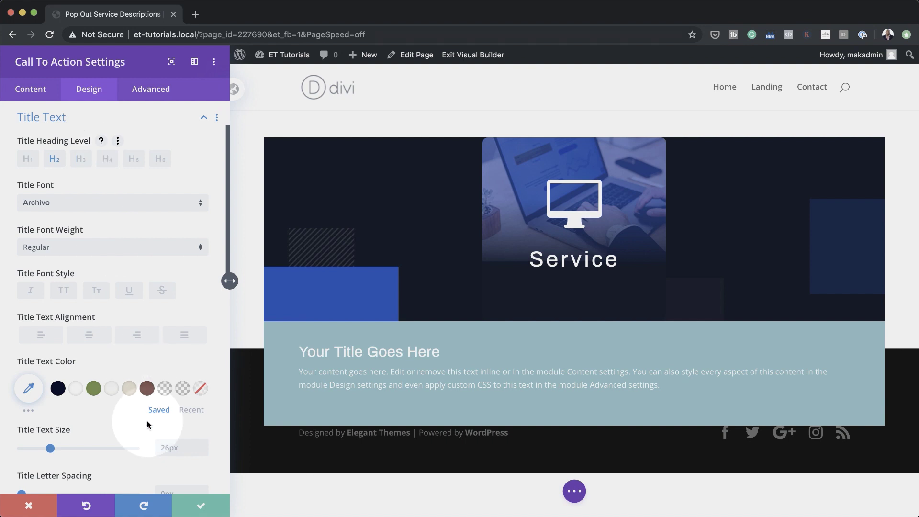
pyautogui.click(170, 445)
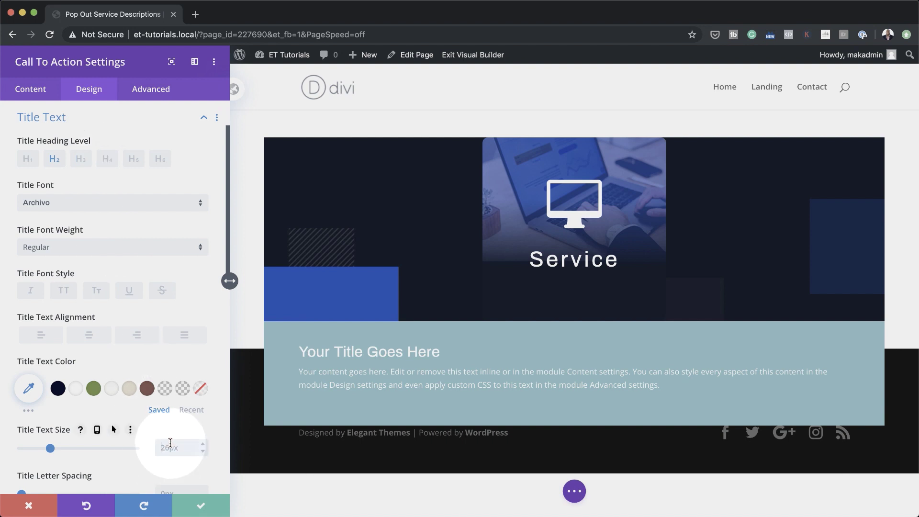
pyautogui.write('22px')
pyautogui.scroll(-5, 170, 443)
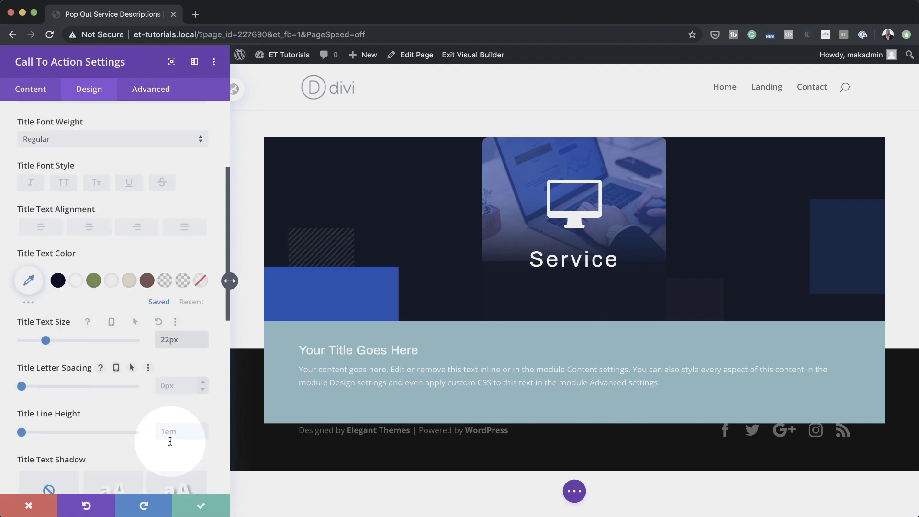
pyautogui.scroll(-5, 170, 441)
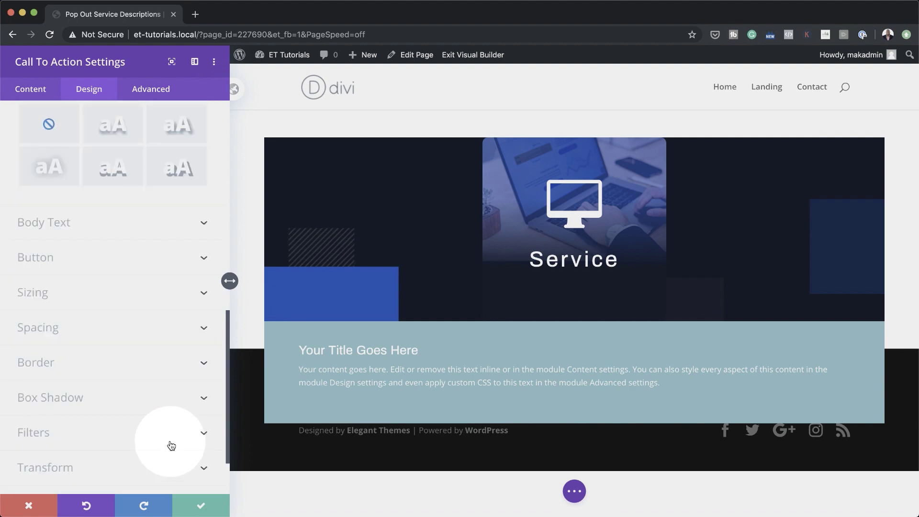
# - Size the call-to-action box to 320px wide by 320px tall, left-aligned
pyautogui.click(36, 289)
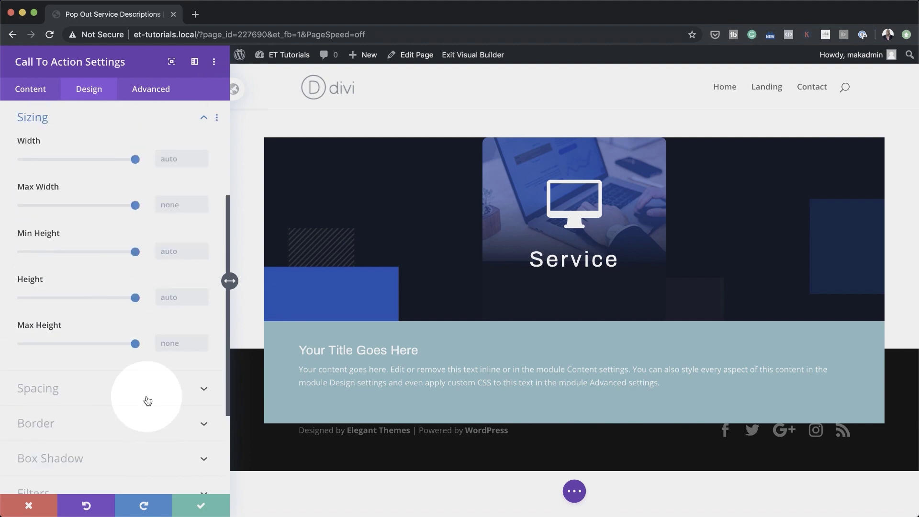
pyautogui.click(172, 158)
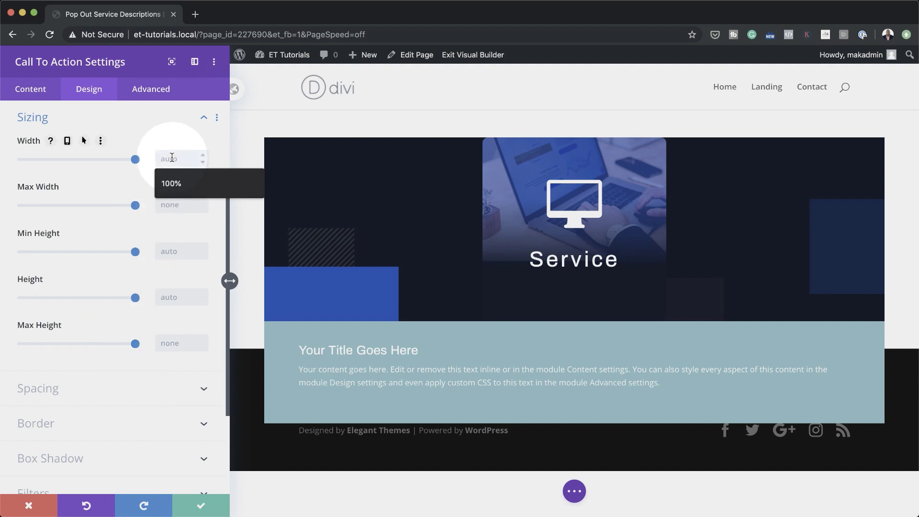
pyautogui.write('320px')
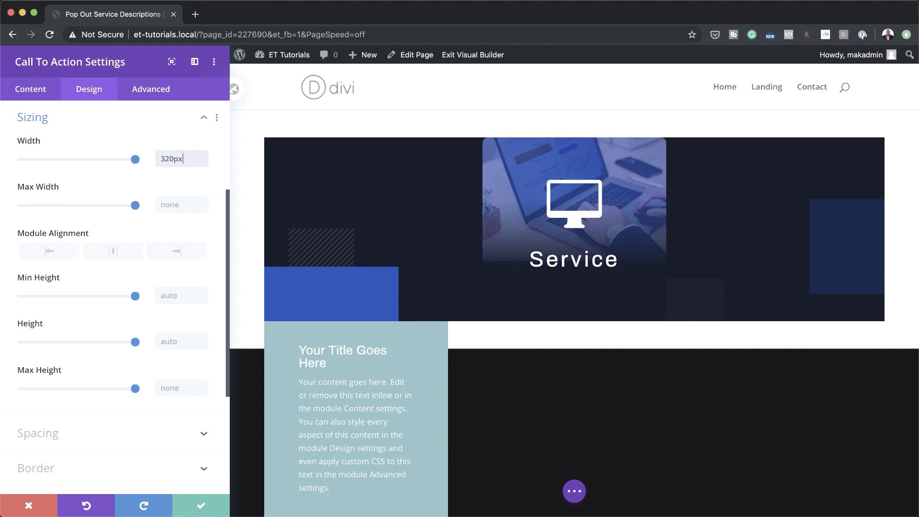
pyautogui.click(57, 258)
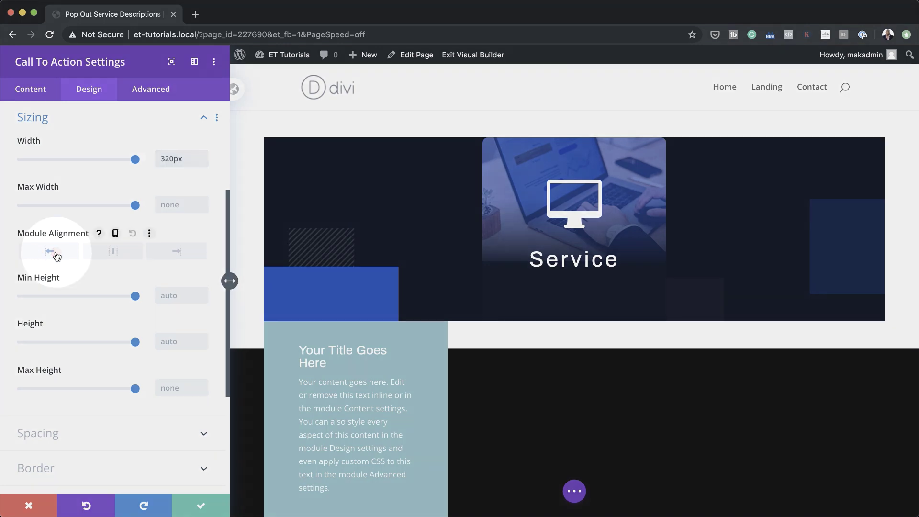
pyautogui.click(172, 341)
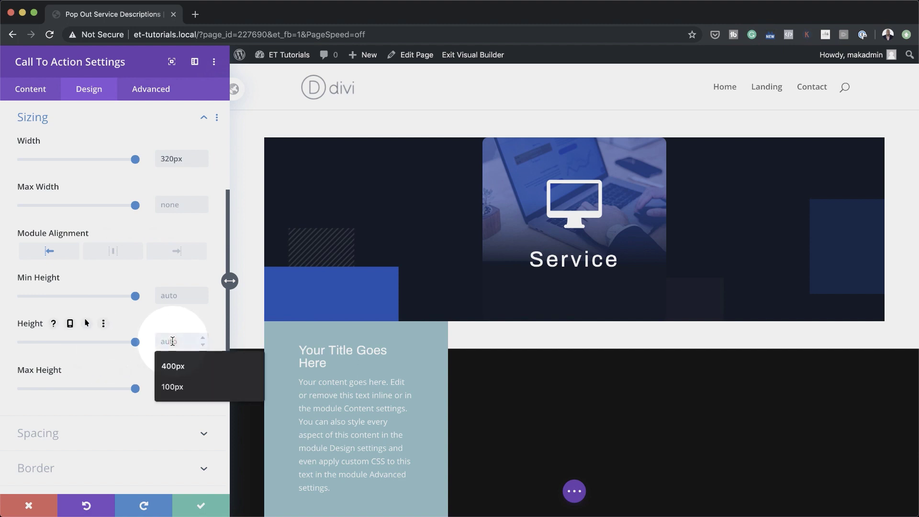
pyautogui.write('320px')
pyautogui.scroll(-1, 152, 442)
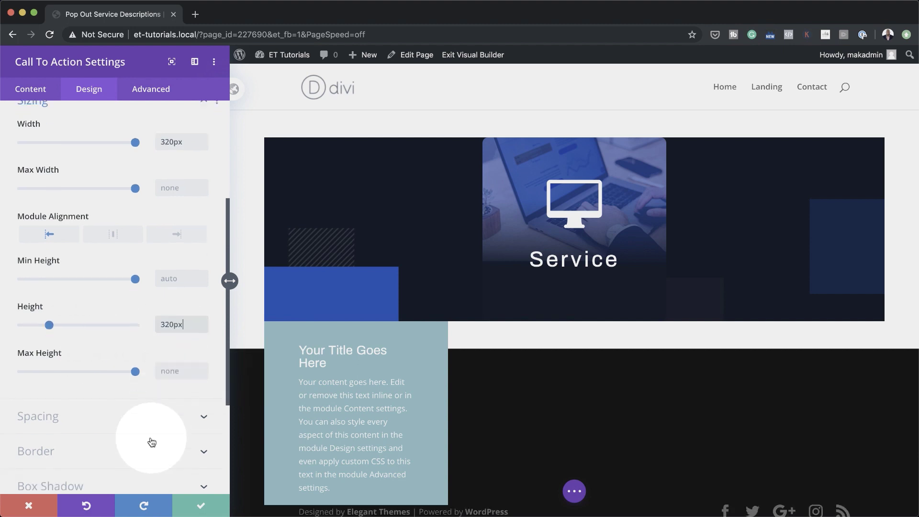
pyautogui.scroll(-3, 152, 441)
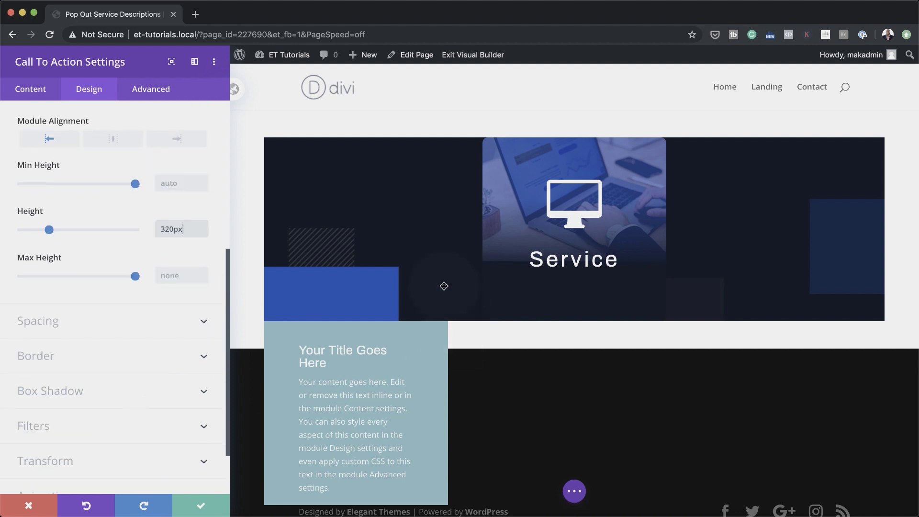
# - Give the call-to-action a -320px top margin and 40px linked padding on all sides
pyautogui.click(48, 324)
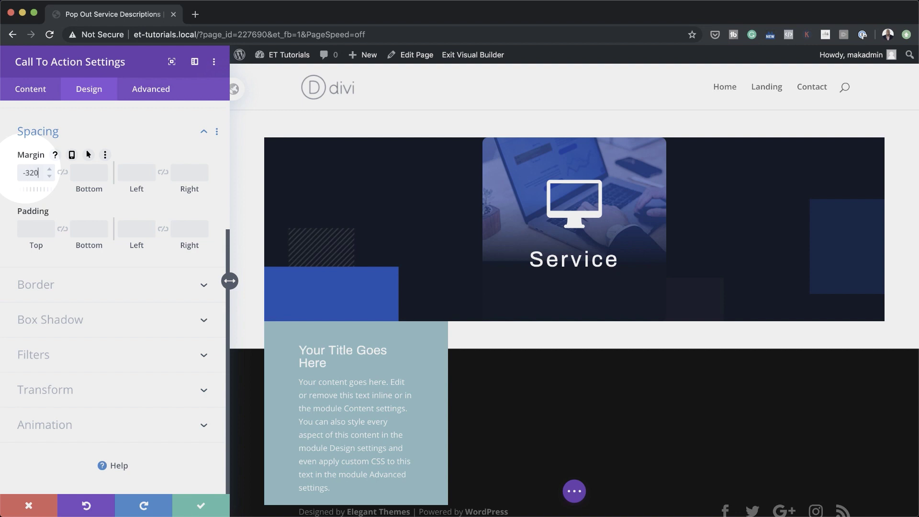
pyautogui.write('px')
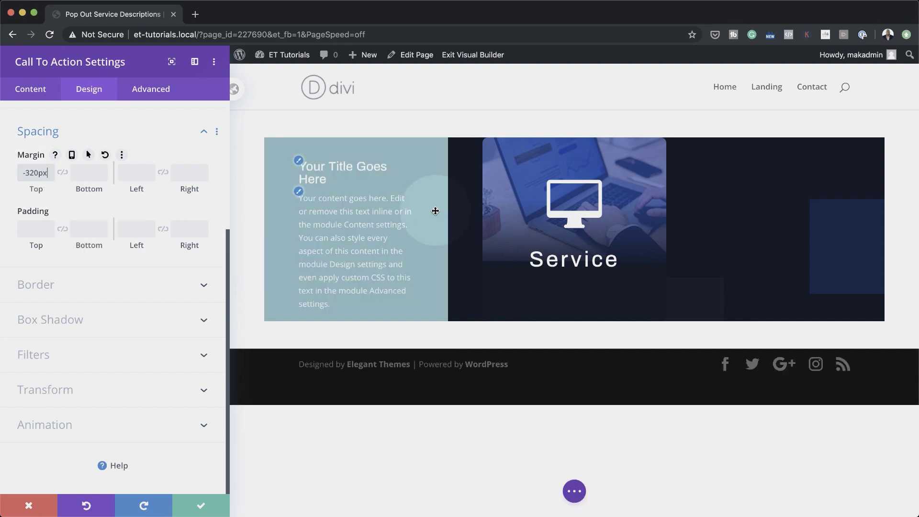
pyautogui.click(35, 229)
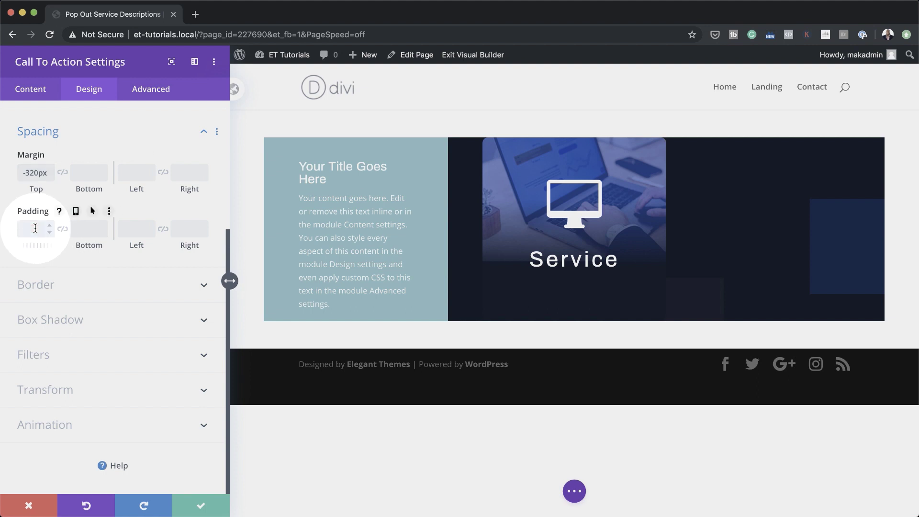
pyautogui.click(63, 230)
pyautogui.click(134, 229)
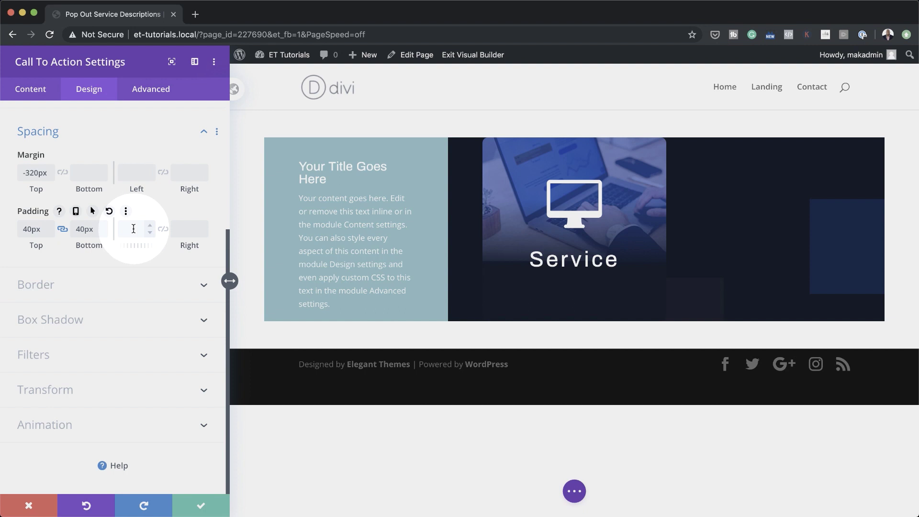
pyautogui.click(134, 229)
pyautogui.write('40')
pyautogui.click(163, 229)
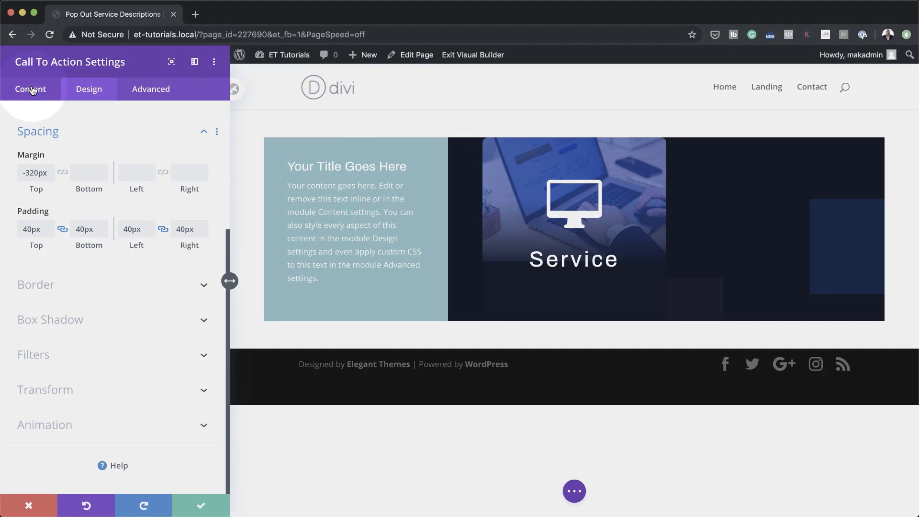
# - Turn off the call-to-action's background colour and save its settings
pyautogui.click(31, 91)
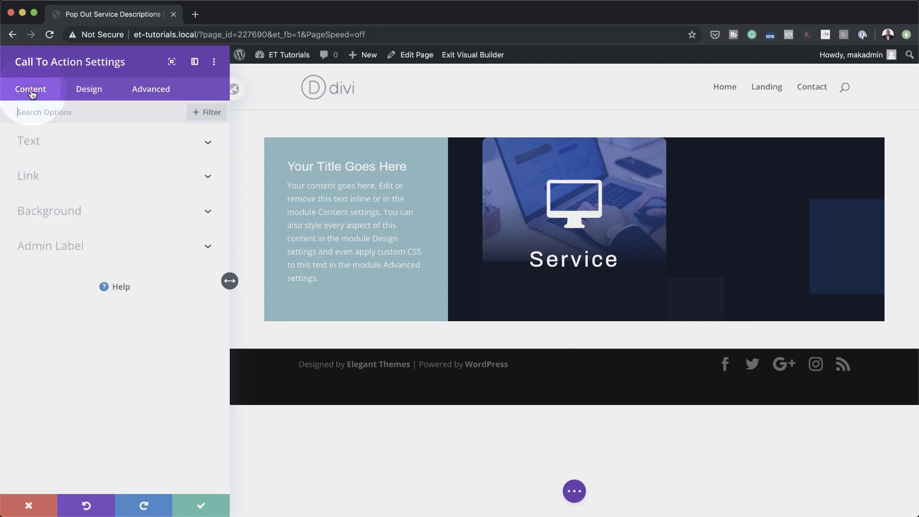
pyautogui.click(70, 216)
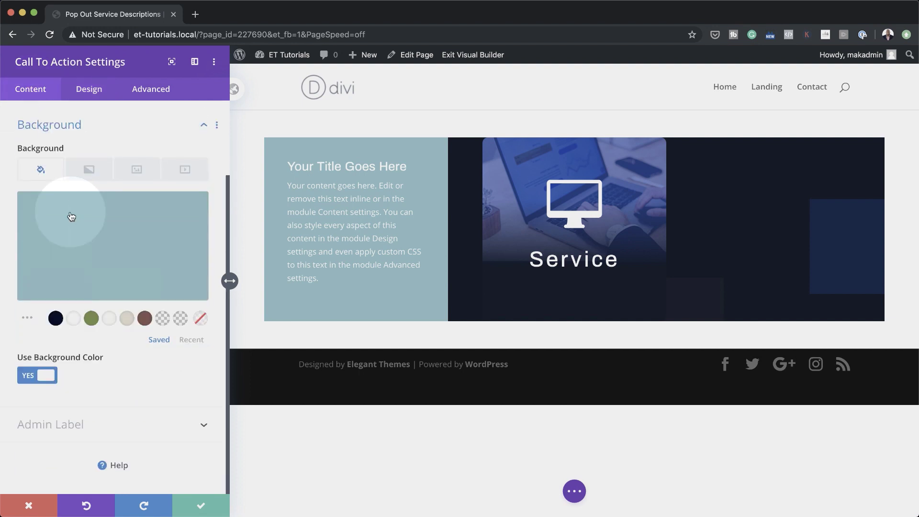
pyautogui.click(27, 376)
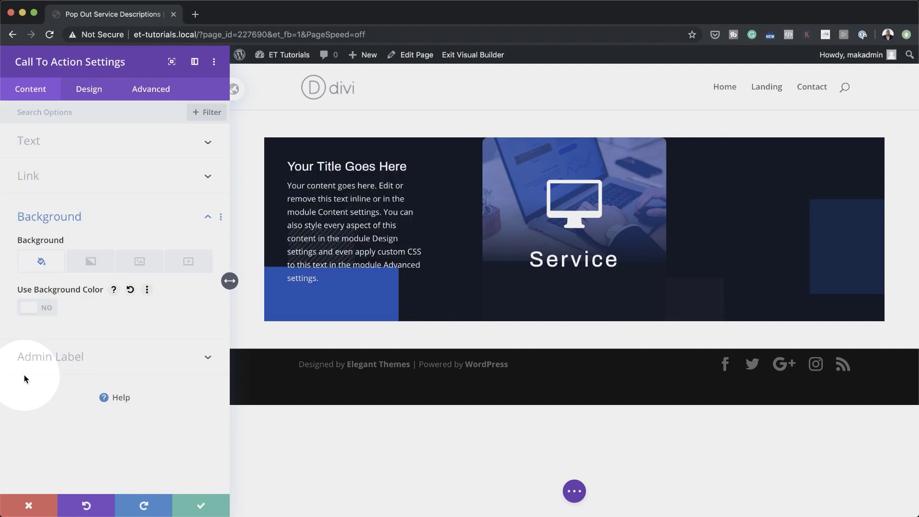
pyautogui.click(202, 504)
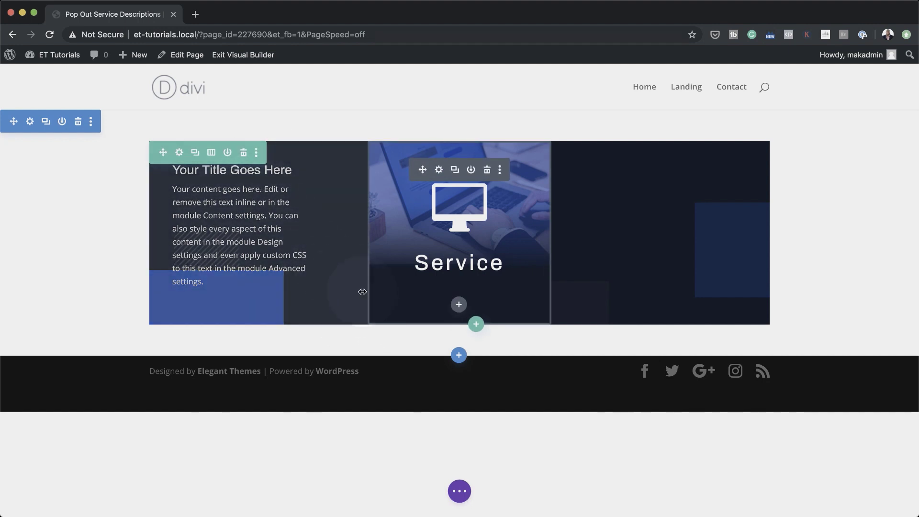
# - Open the second Call To Action's settings from Wireframe view, back in Desktop view
pyautogui.click(460, 491)
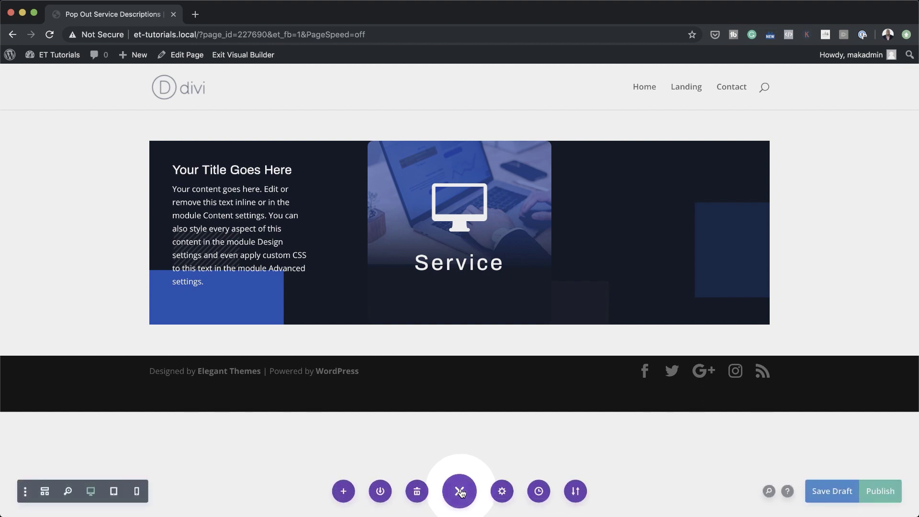
pyautogui.click(45, 492)
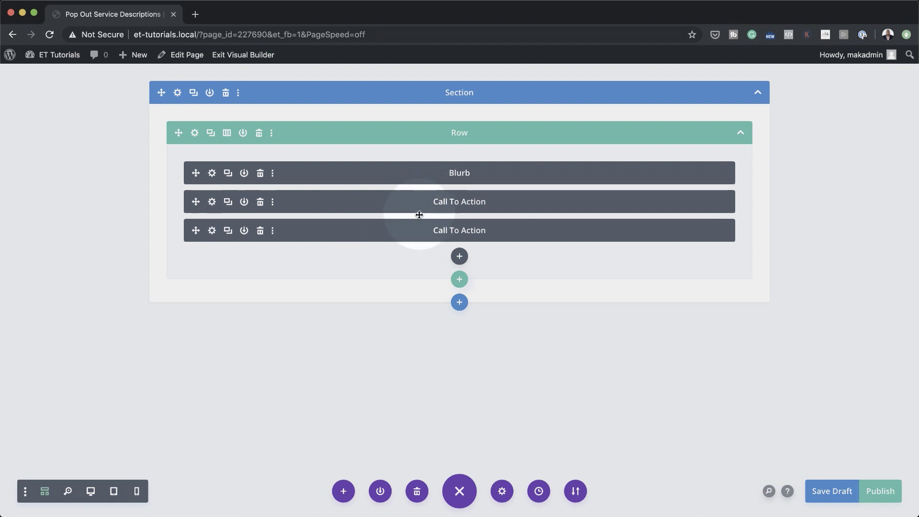
pyautogui.click(213, 231)
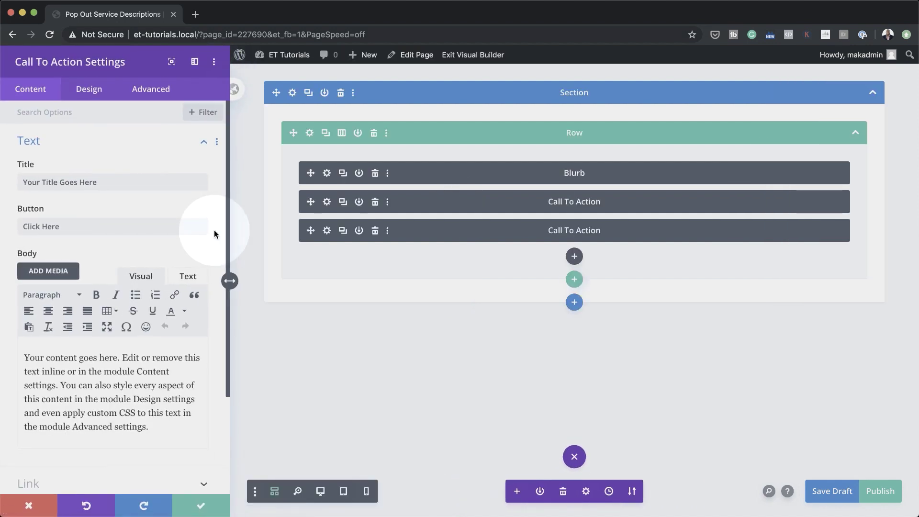
pyautogui.click(321, 493)
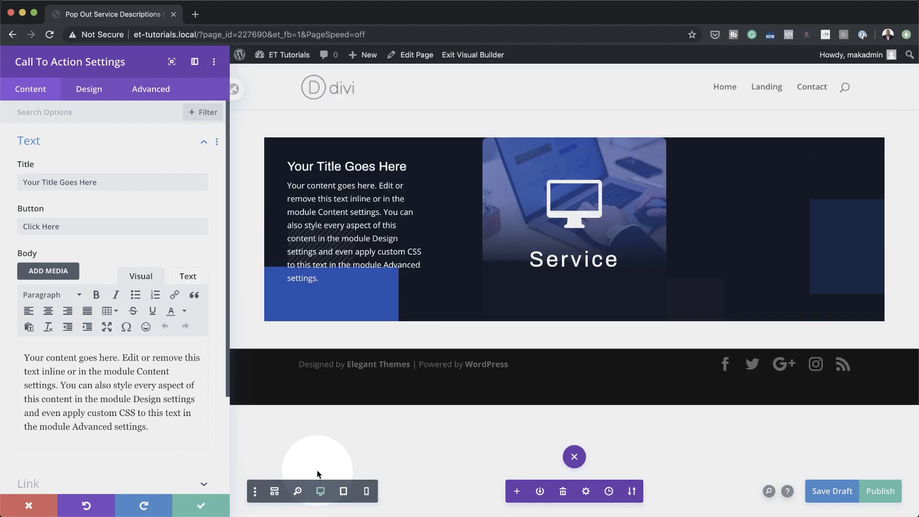
pyautogui.click(198, 431)
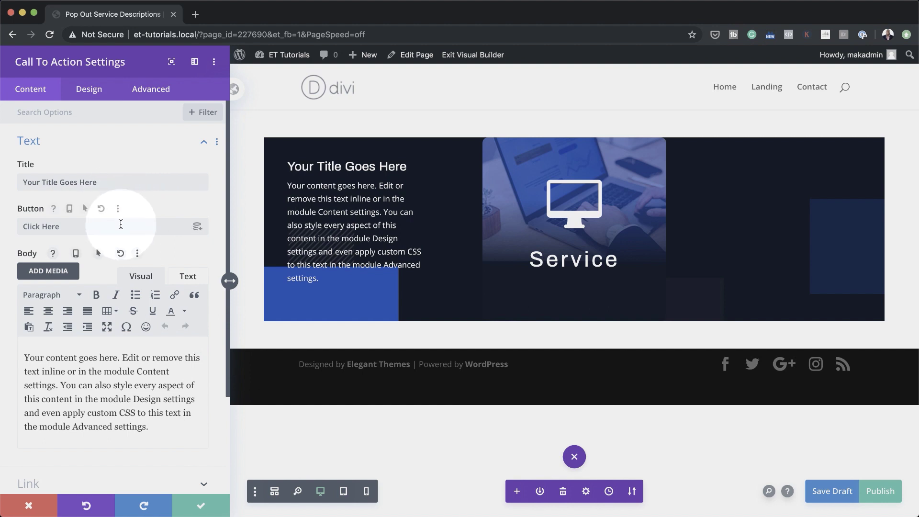
pyautogui.scroll(-2, 158, 273)
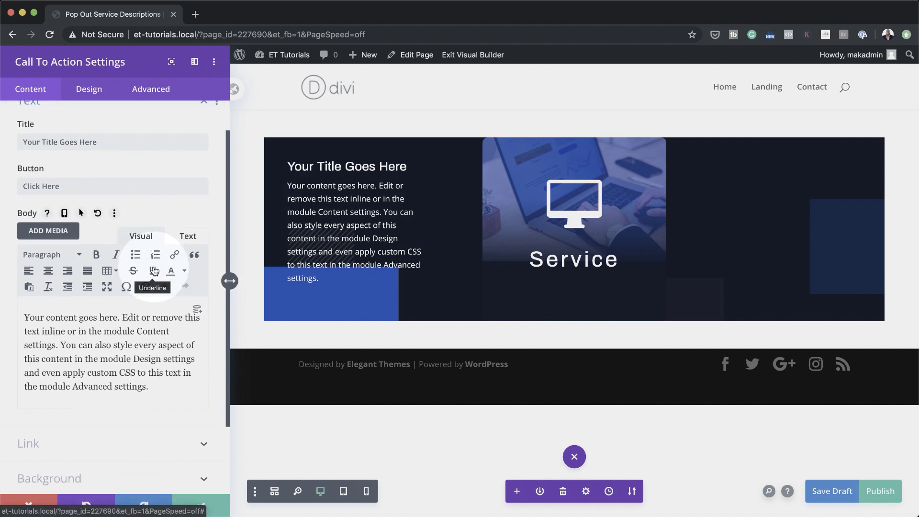
pyautogui.scroll(1, 144, 273)
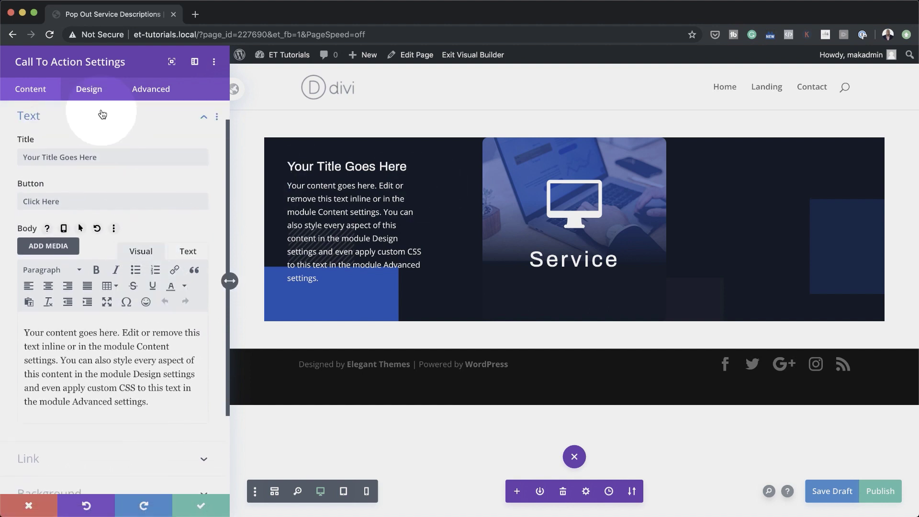
# - Right-align the second call-to-action under Design > Sizing and save it
pyautogui.click(91, 89)
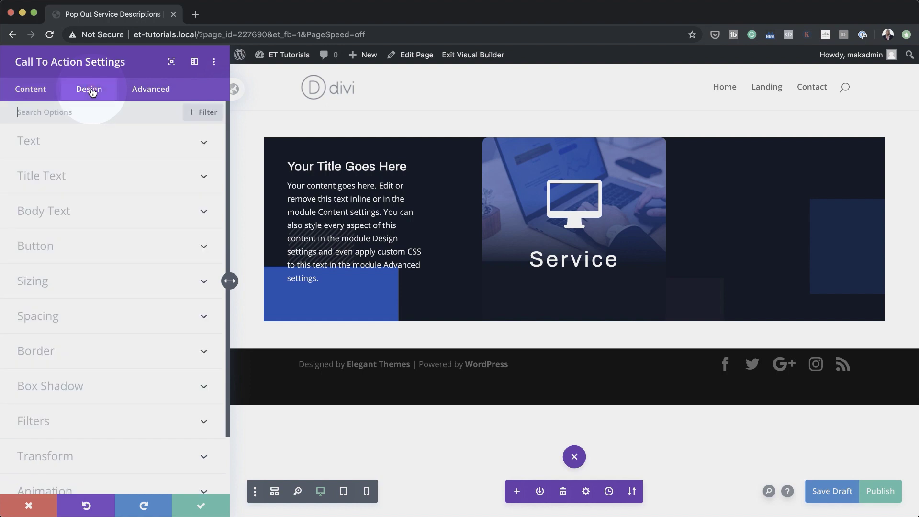
pyautogui.click(78, 283)
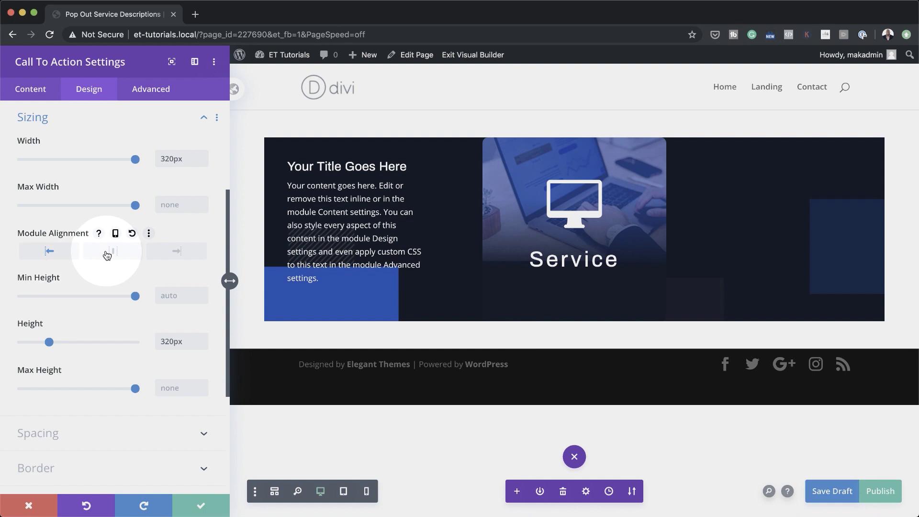
pyautogui.click(178, 254)
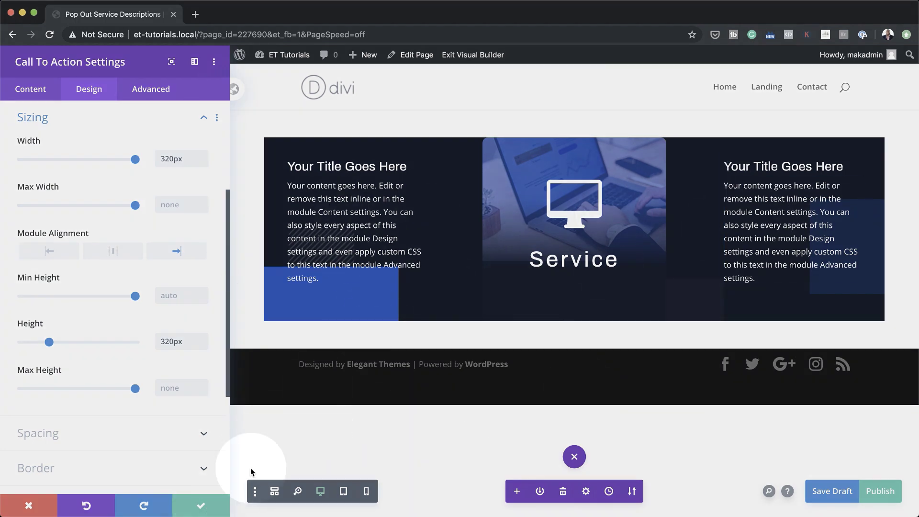
pyautogui.click(200, 508)
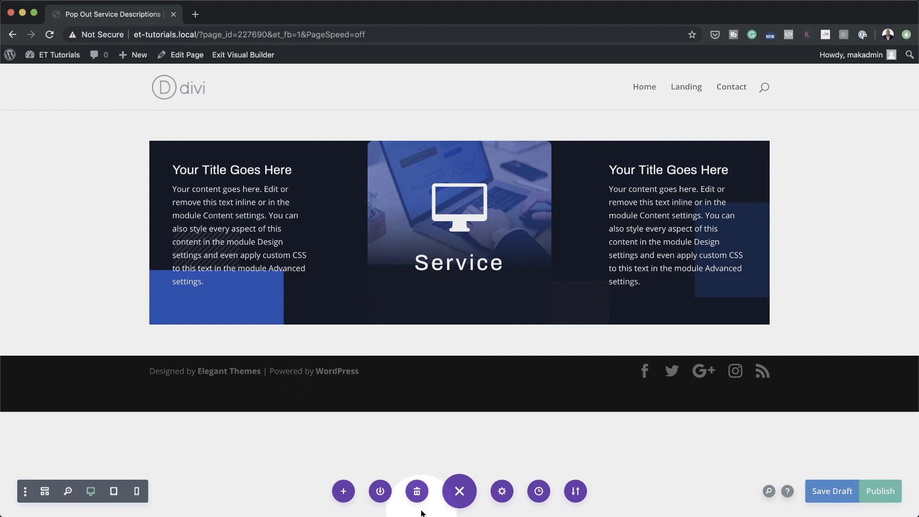
# - Add a Button module below the call-to-action modules using Wireframe view
pyautogui.click(45, 493)
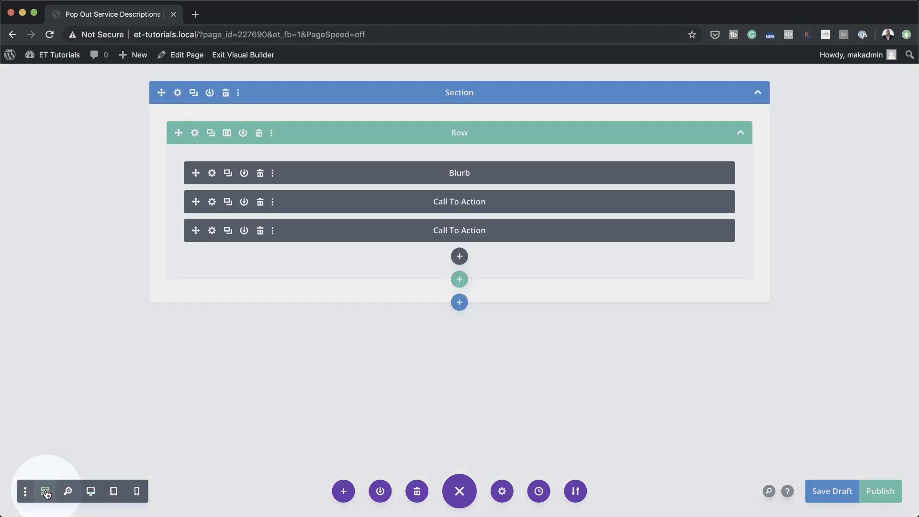
pyautogui.click(460, 256)
pyautogui.scroll(-1, 494, 395)
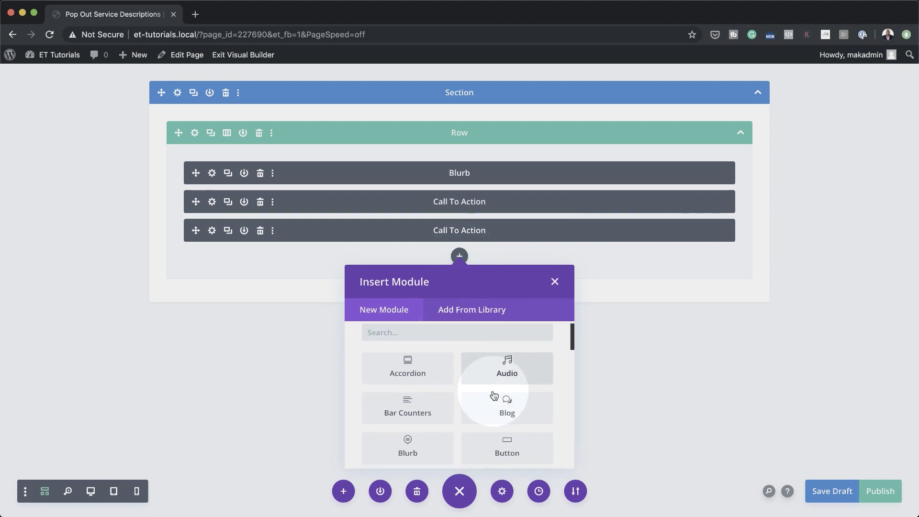
pyautogui.click(508, 446)
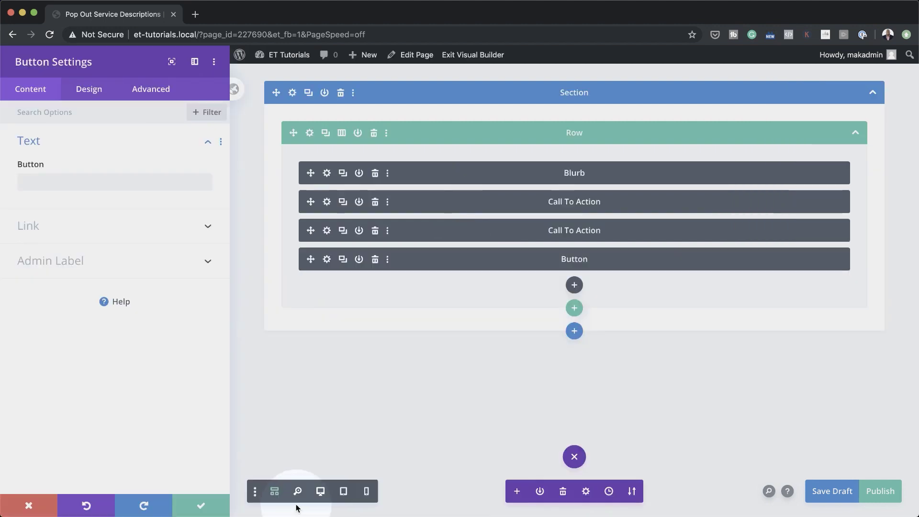
pyautogui.click(321, 492)
# - Label the button 'Learn More'
pyautogui.click(176, 181)
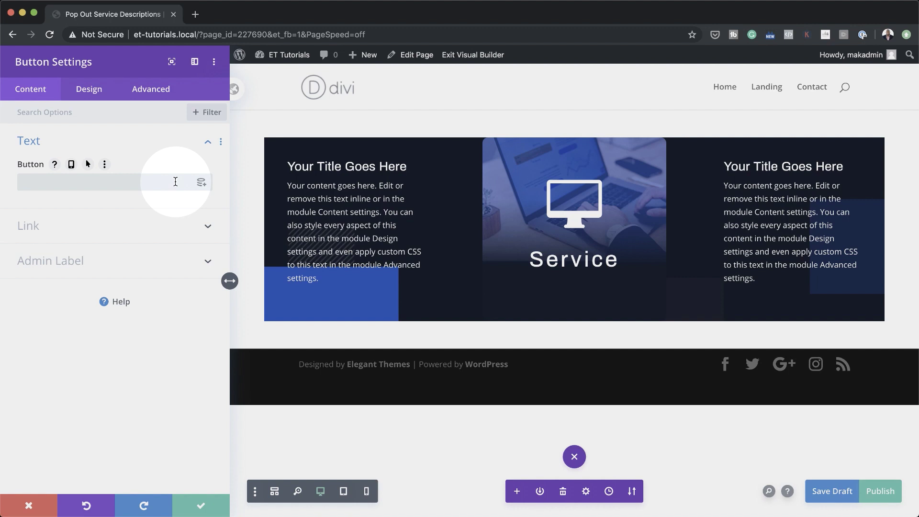
pyautogui.write('L')
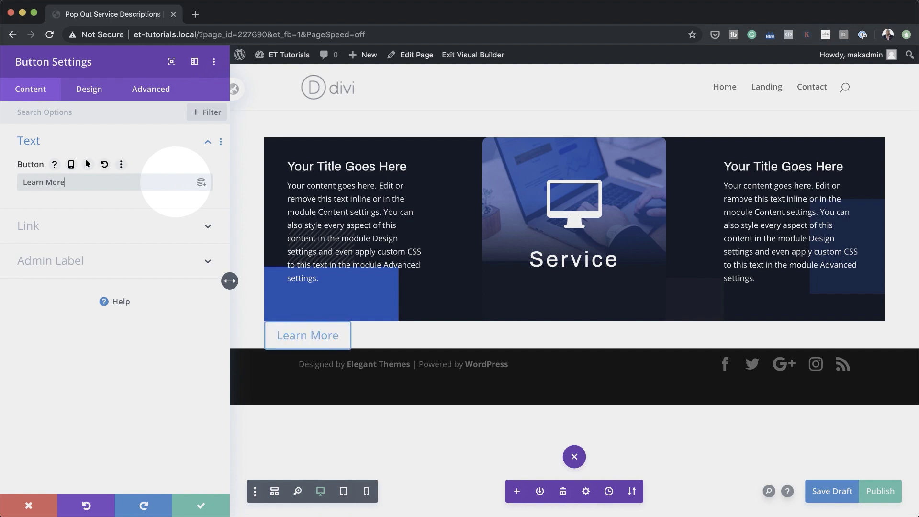
pyautogui.write('earn More')
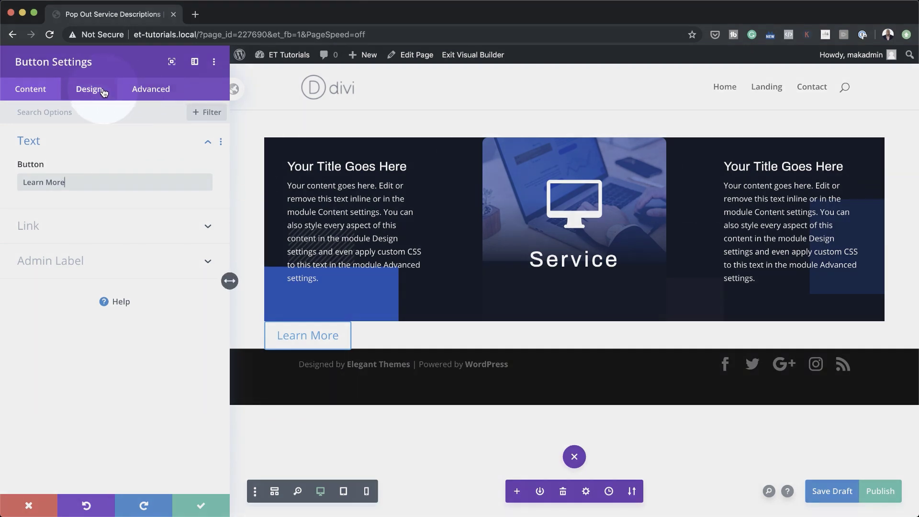
pyautogui.click(89, 90)
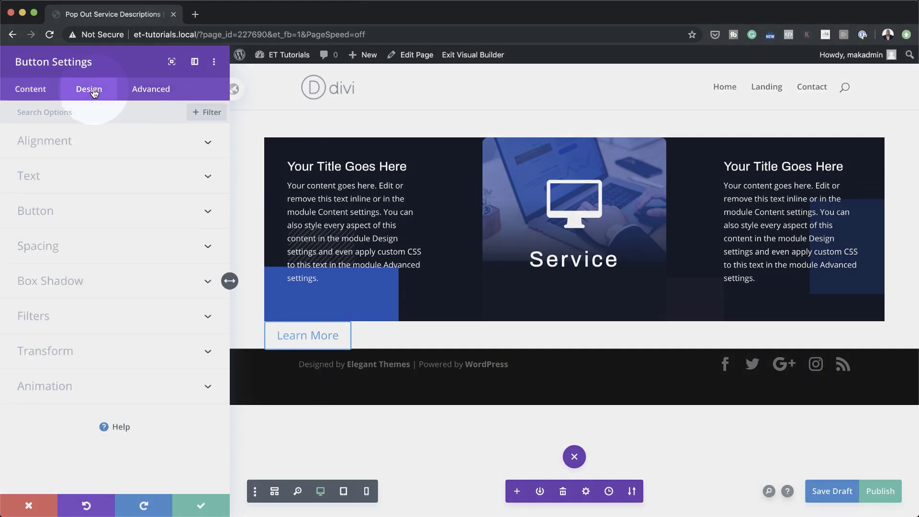
# - Centre the Learn More button and enable its custom button styles
pyautogui.click(79, 139)
pyautogui.click(122, 183)
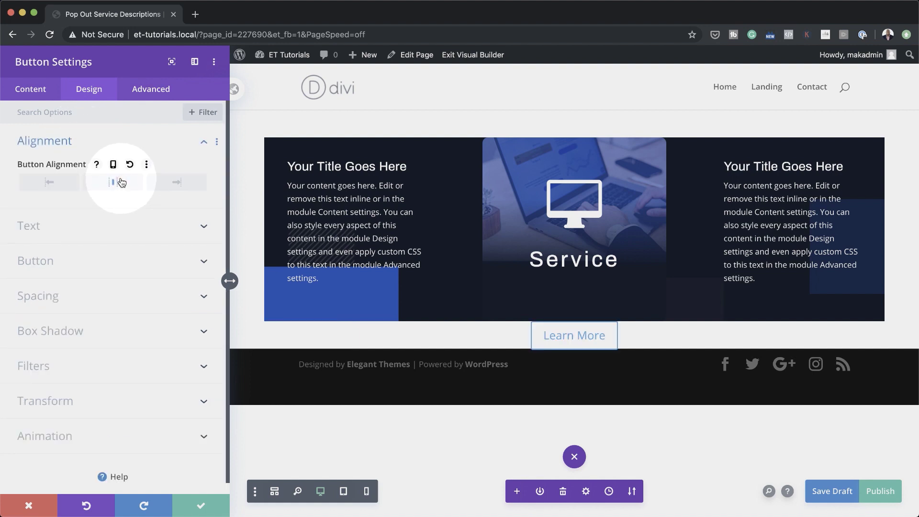
pyautogui.click(72, 234)
pyautogui.click(58, 246)
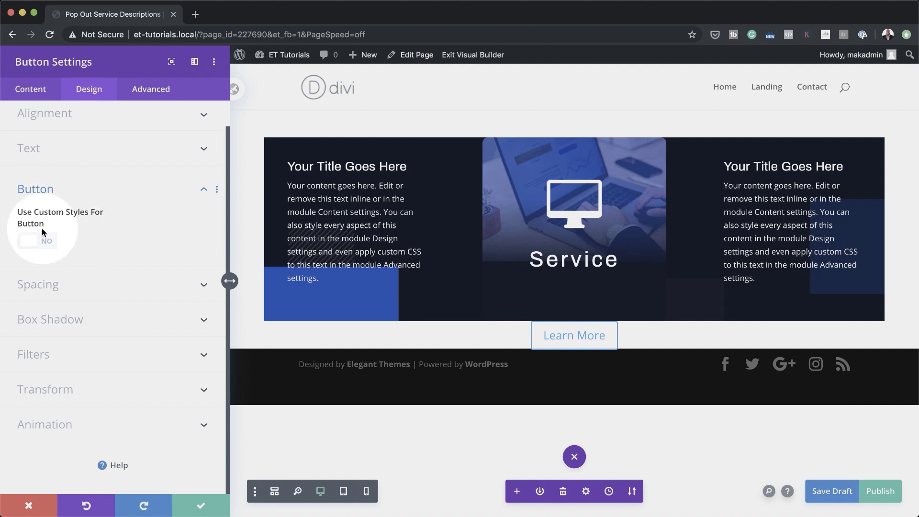
pyautogui.click(48, 244)
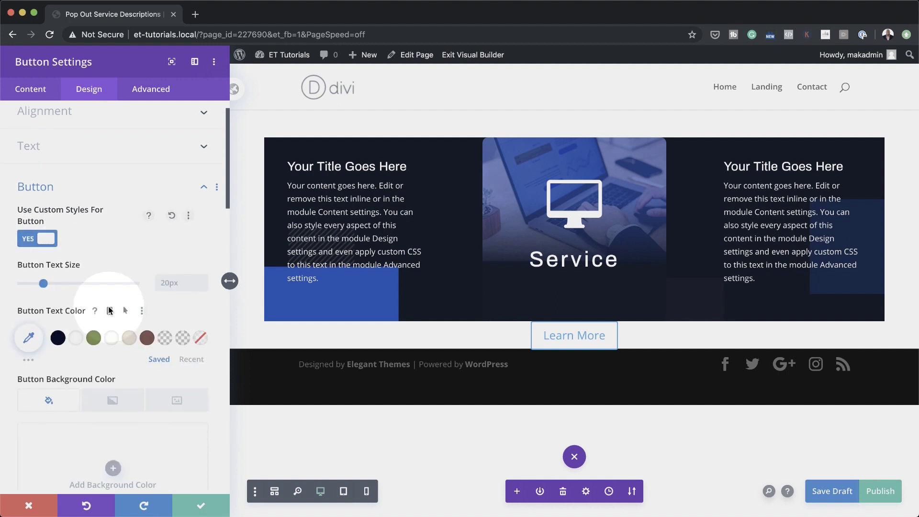
# - Give the button white text and a #1f48c0 blue background
pyautogui.scroll(-2, 105, 306)
pyautogui.click(77, 282)
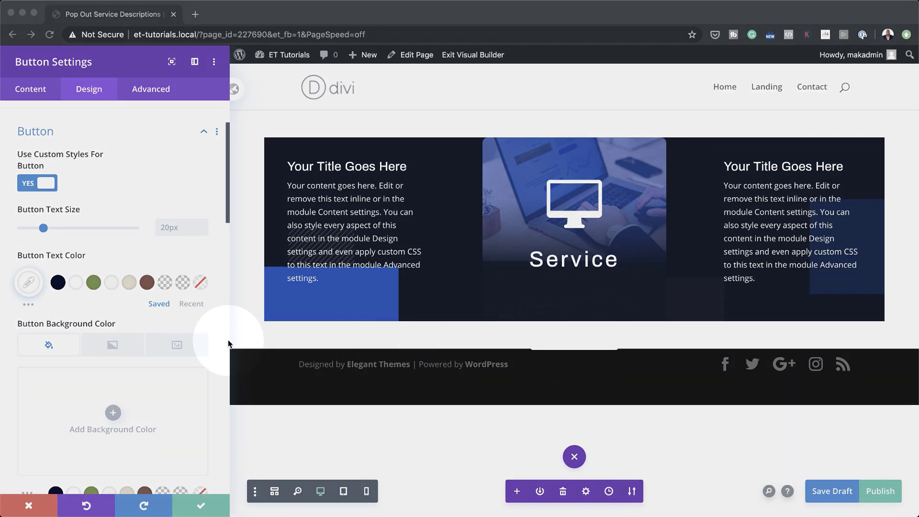
pyautogui.scroll(-3, 225, 344)
pyautogui.scroll(-3, 225, 344)
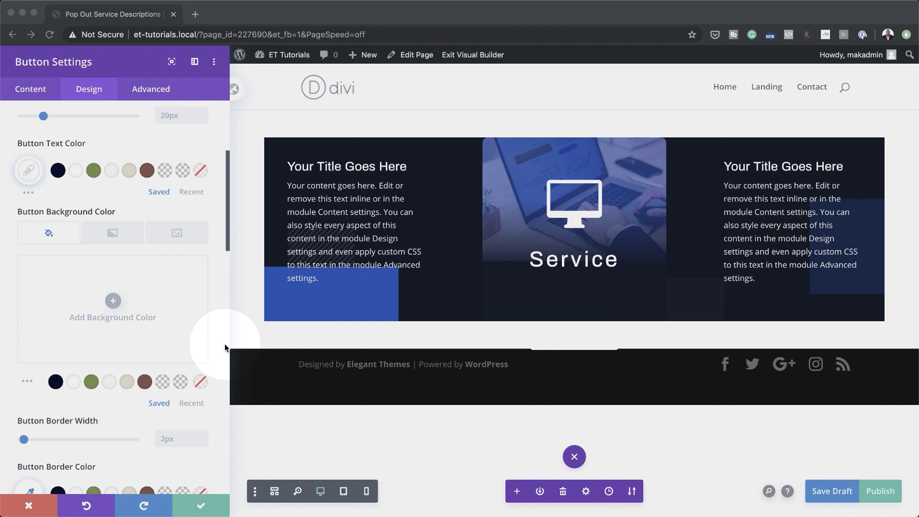
pyautogui.click(114, 302)
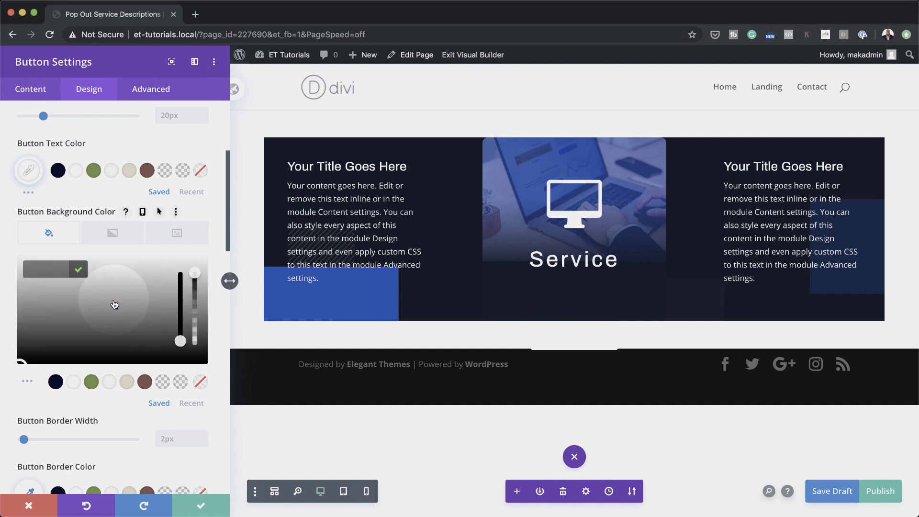
pyautogui.write('#1f45c0')
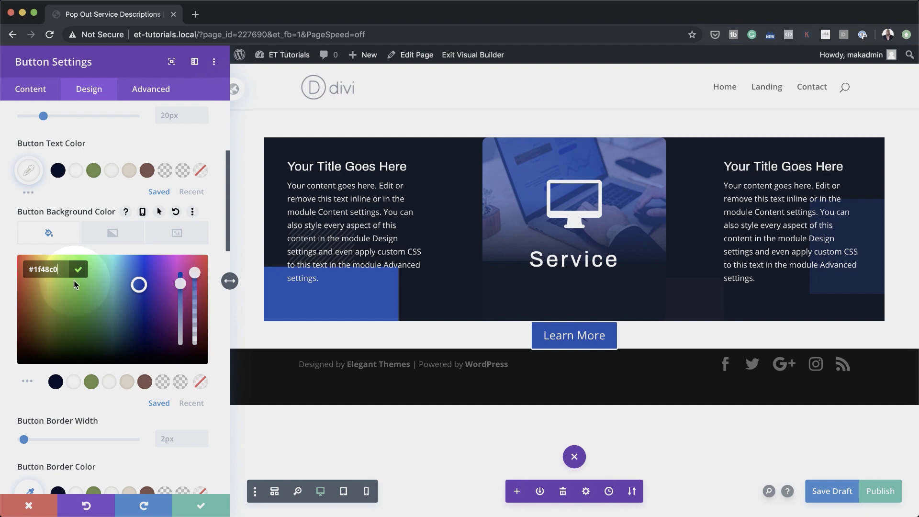
# - Remove the button's border and set its letter spacing to 4px
pyautogui.scroll(-1, 124, 375)
pyautogui.scroll(-1, 124, 375)
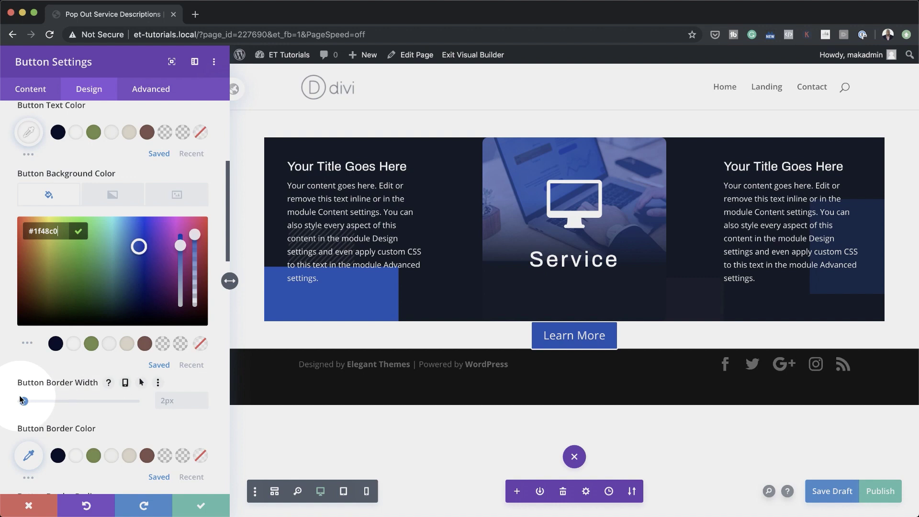
pyautogui.moveTo(22, 401); pyautogui.dragTo(5, 401)
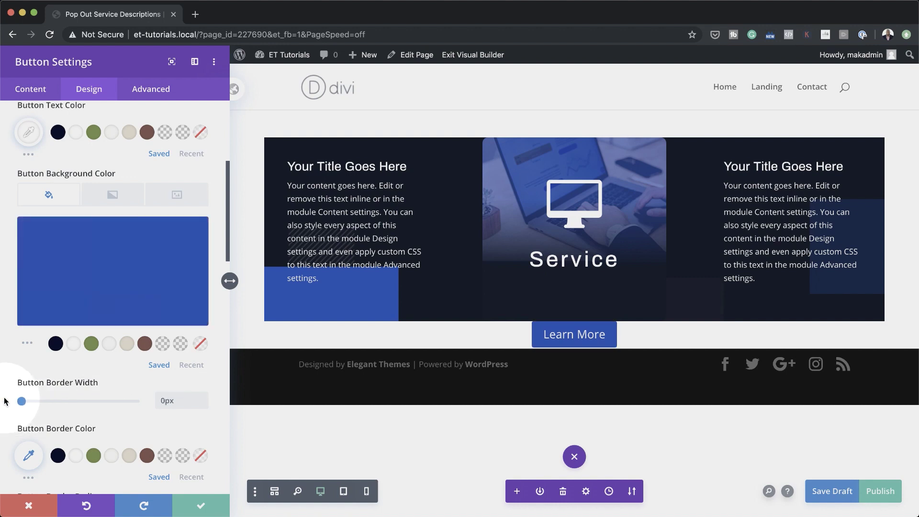
pyautogui.scroll(-1, 6, 398)
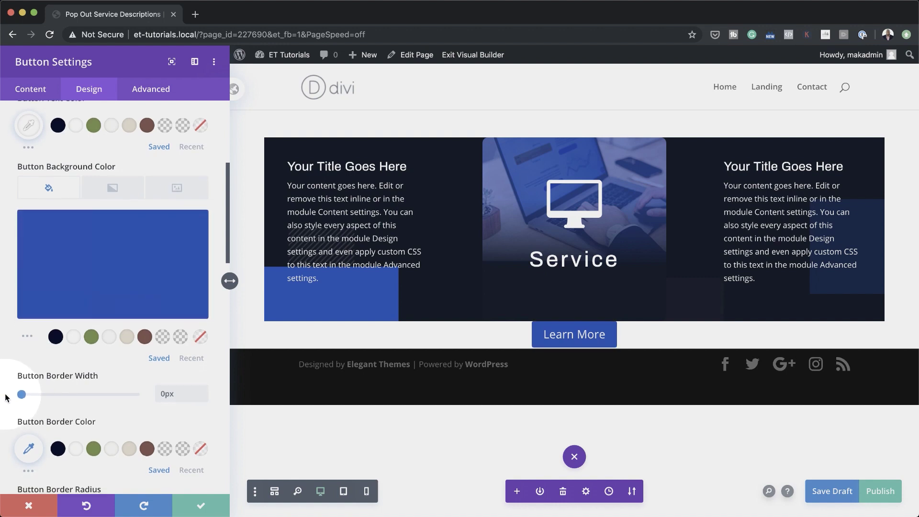
pyautogui.scroll(-5, 6, 398)
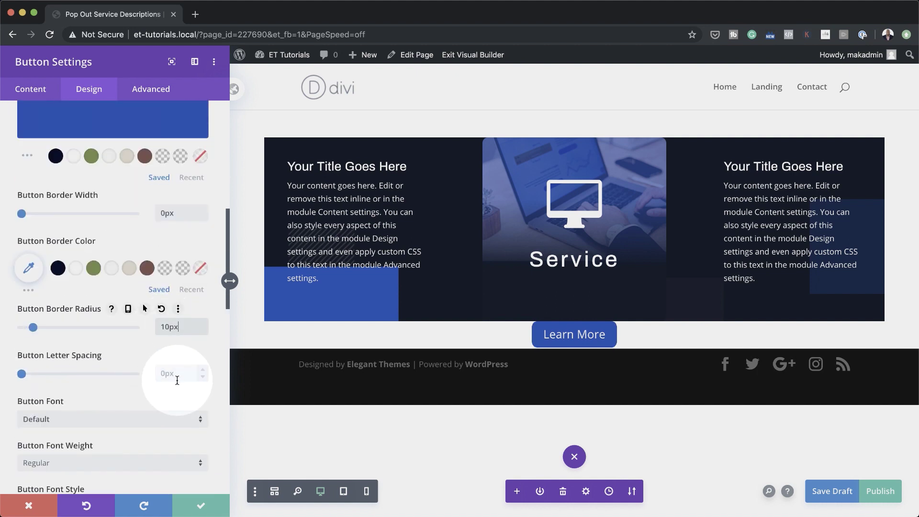
pyautogui.click(174, 374)
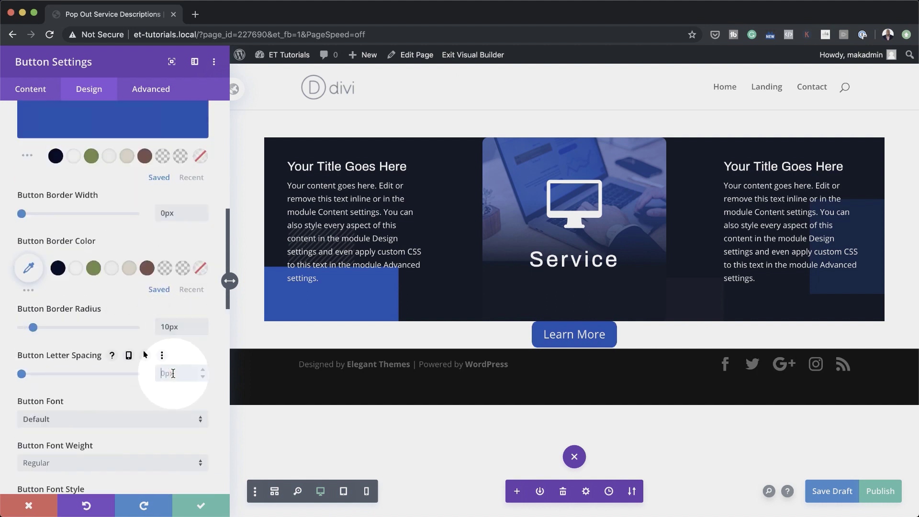
pyautogui.write('4px')
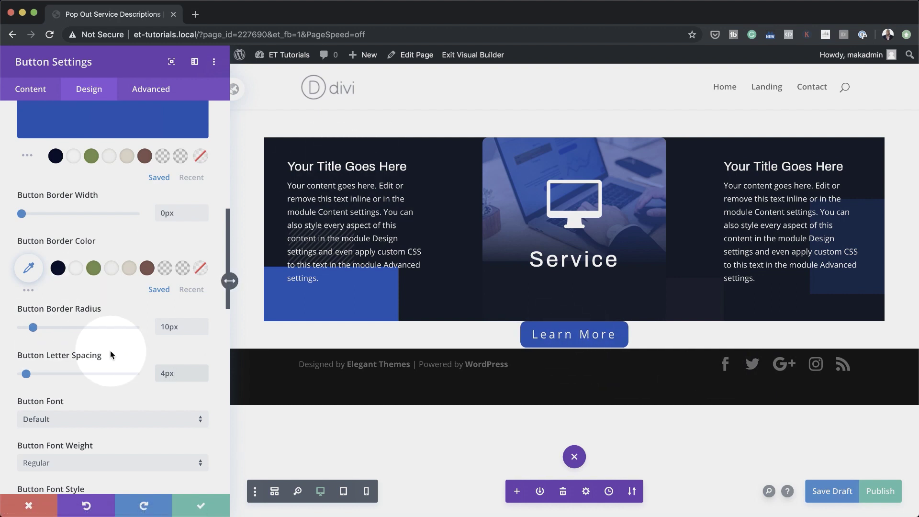
# - Set the button's font to Archivo
pyautogui.scroll(-3, 107, 372)
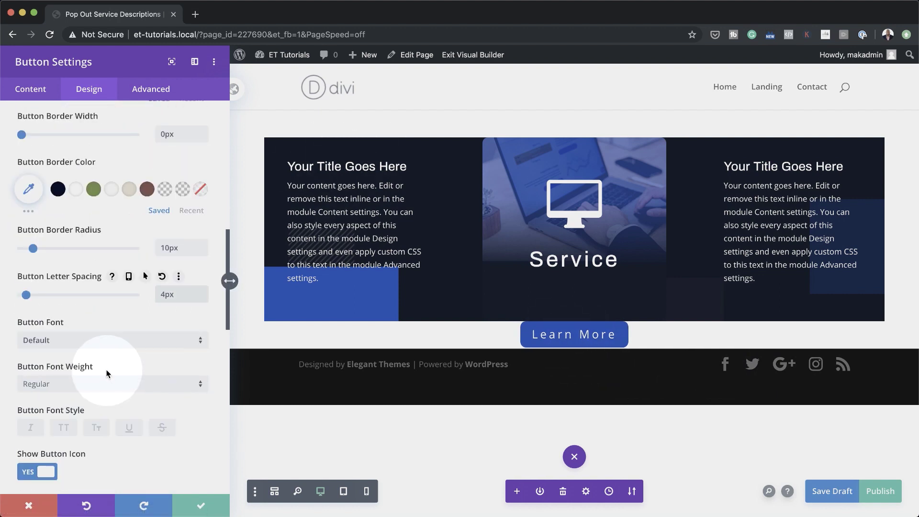
pyautogui.click(87, 339)
pyautogui.click(91, 155)
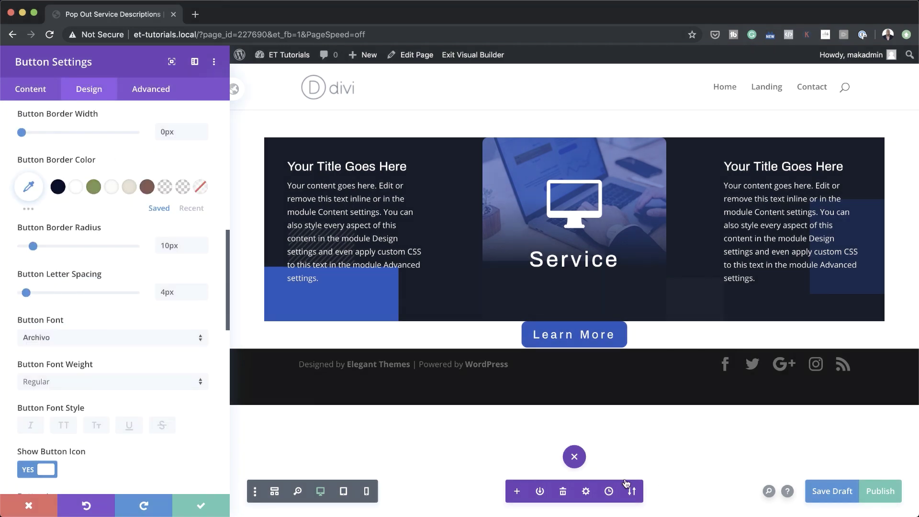
pyautogui.scroll(-5, 148, 455)
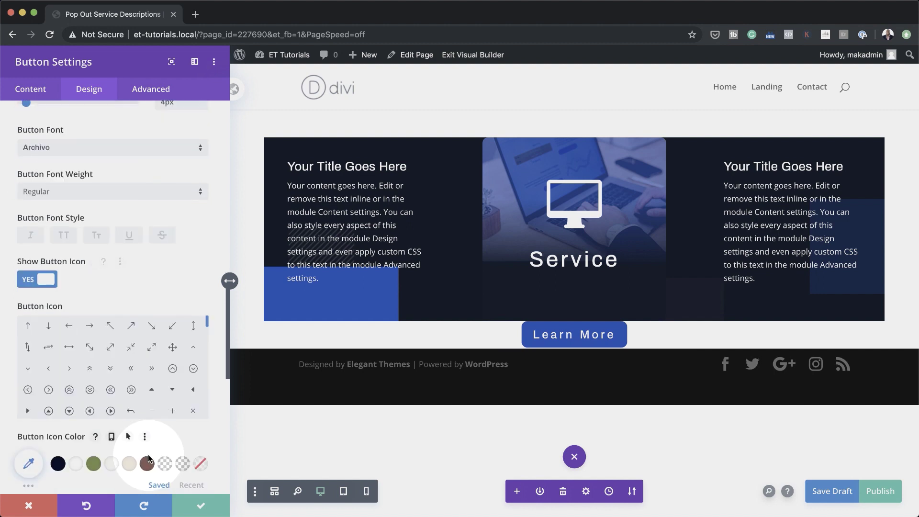
pyautogui.scroll(-2, 148, 455)
pyautogui.scroll(-2, 148, 455)
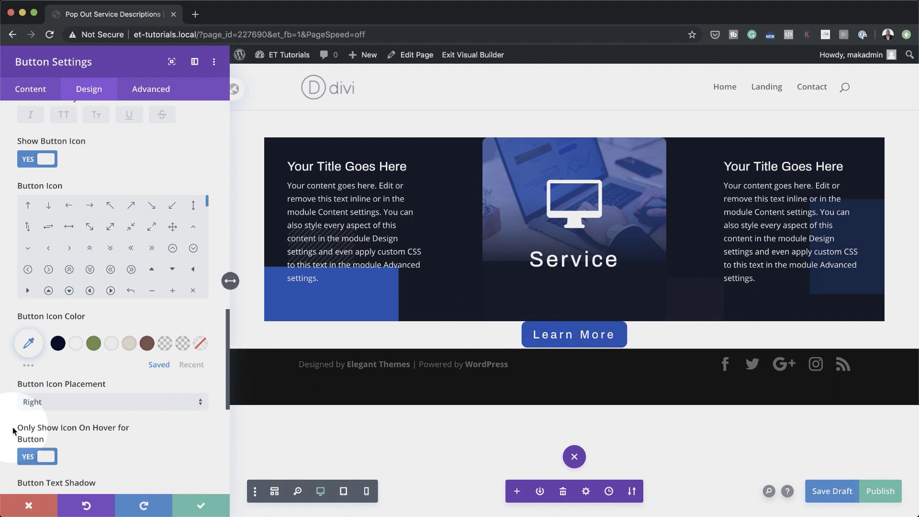
pyautogui.scroll(-10, 99, 443)
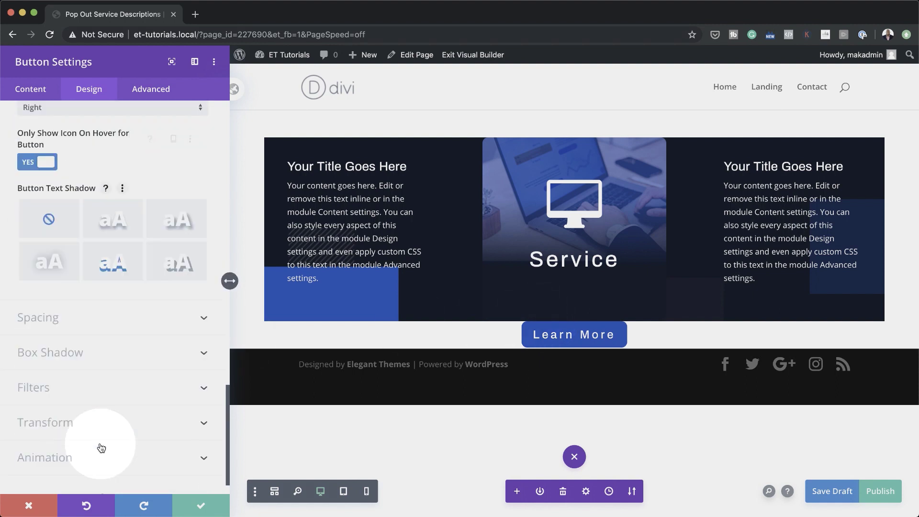
pyautogui.click(57, 318)
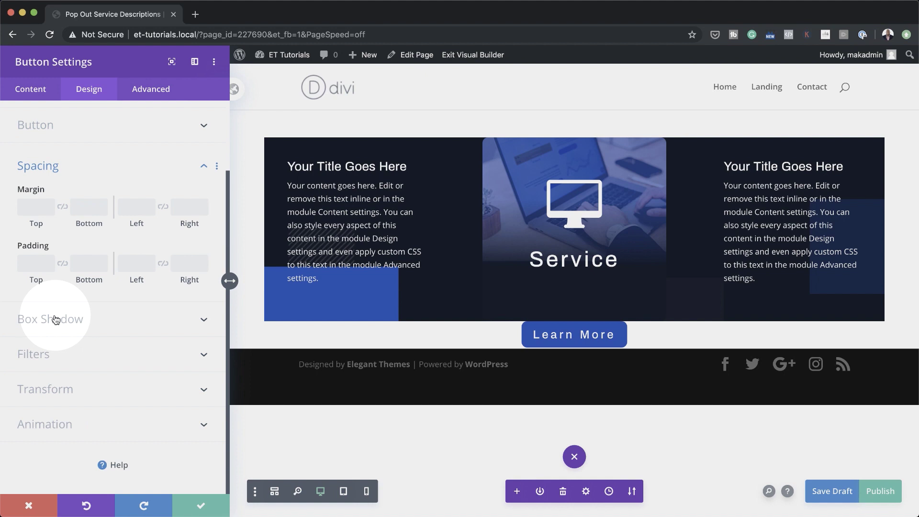
# - Give the button a -25px top margin and Z Index 2, then save its settings
pyautogui.click(31, 208)
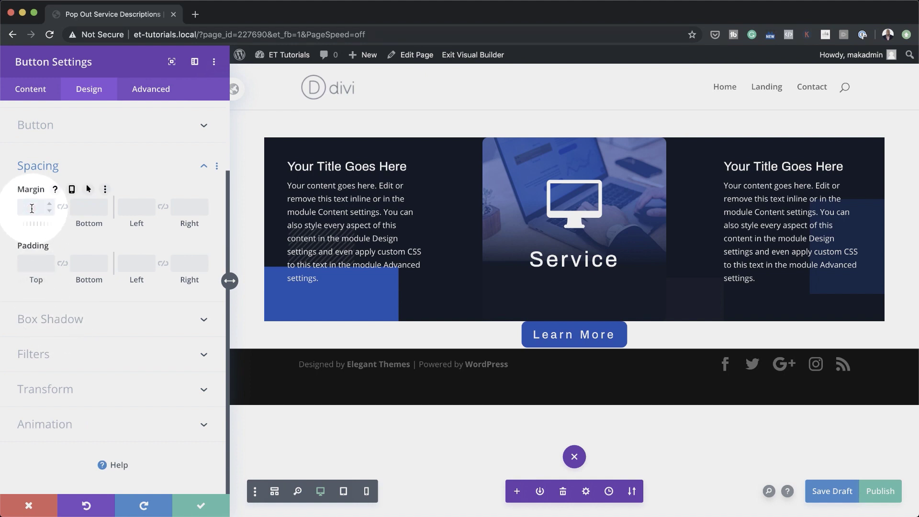
pyautogui.write('-25px')
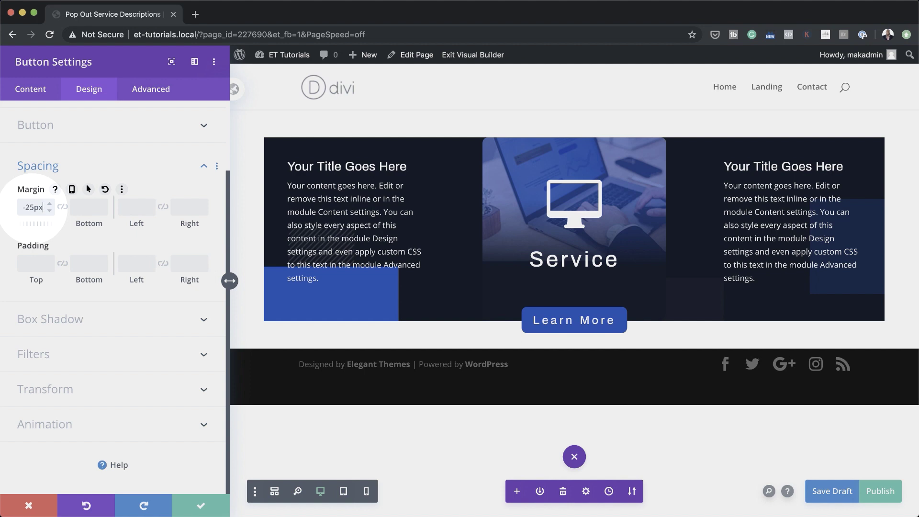
pyautogui.click(150, 89)
pyautogui.click(70, 247)
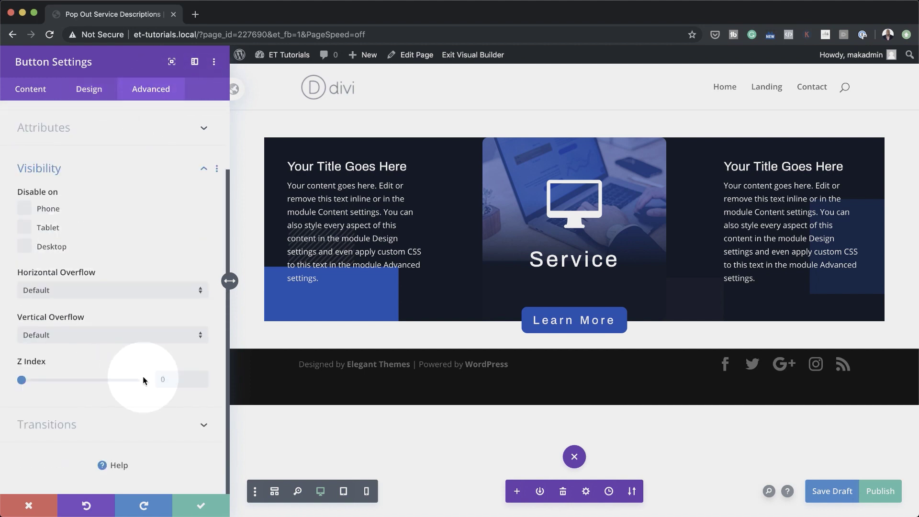
pyautogui.click(168, 380)
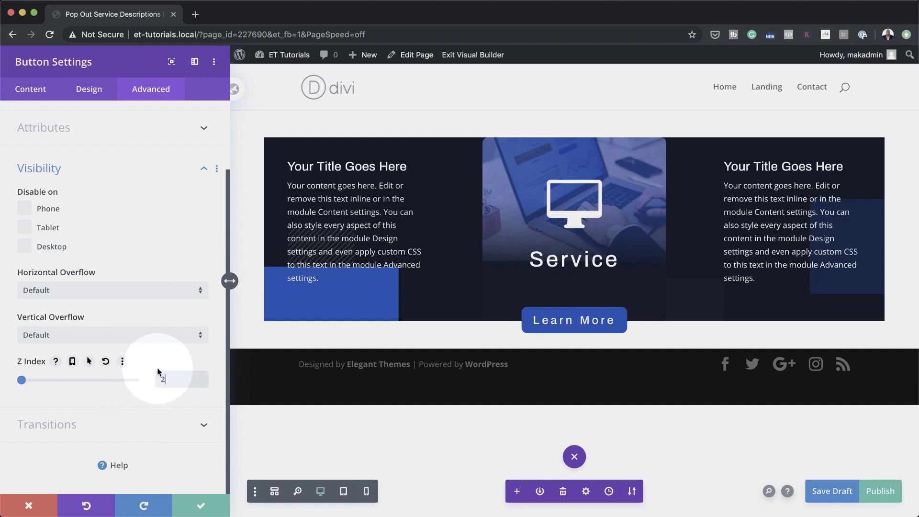
pyautogui.click(369, 294)
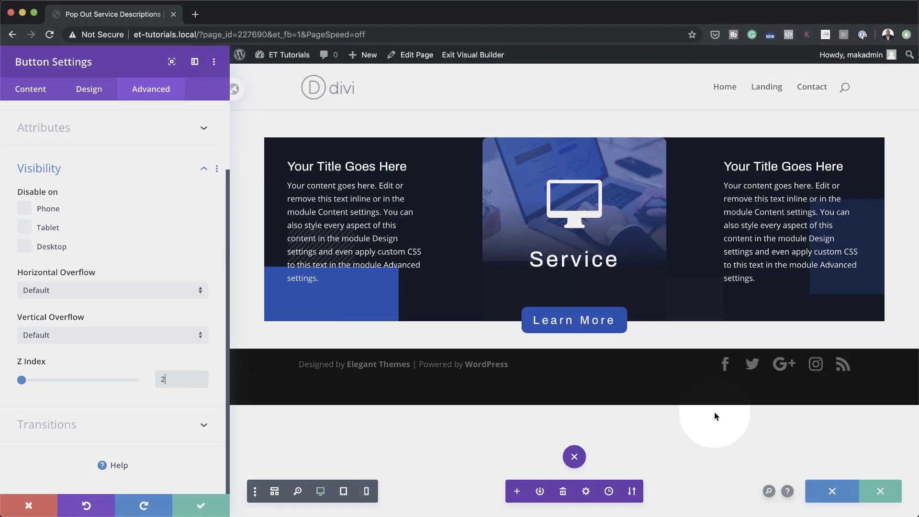
pyautogui.click(201, 508)
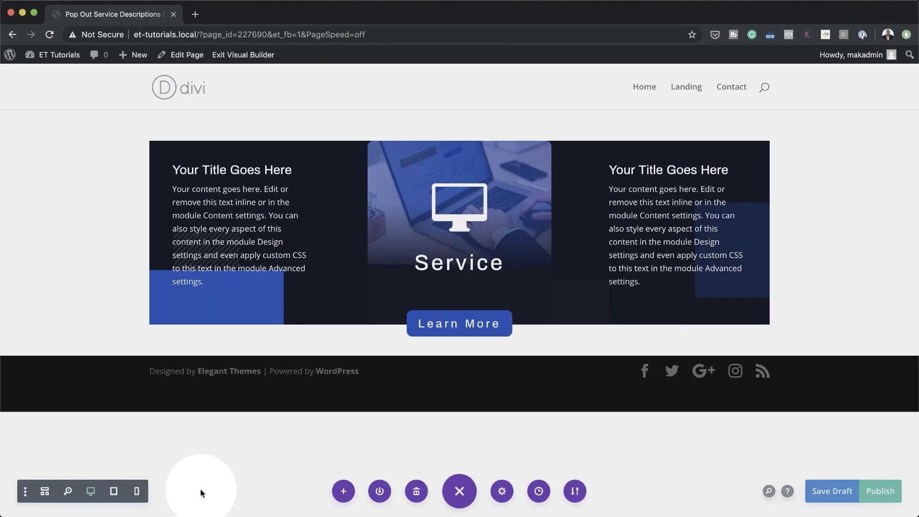
# - Open the row's Design sizing options to set a 320px max width
pyautogui.click(179, 153)
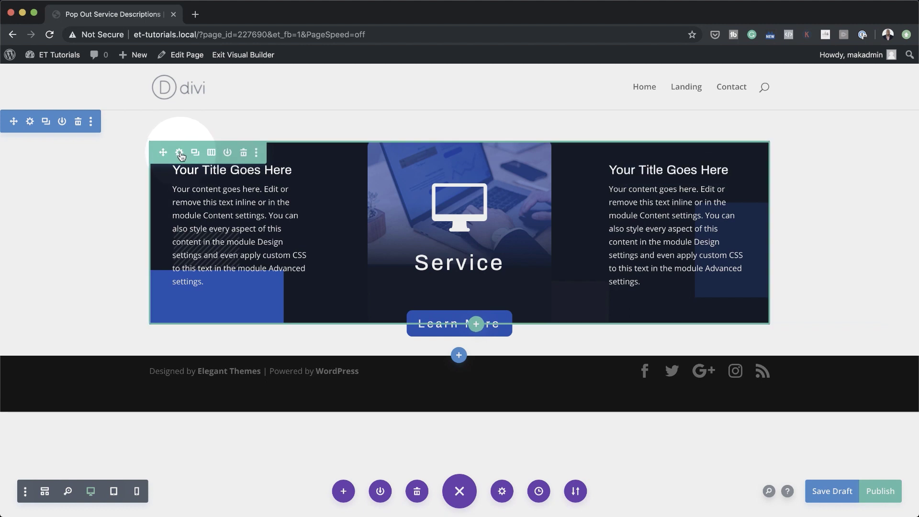
pyautogui.click(180, 152)
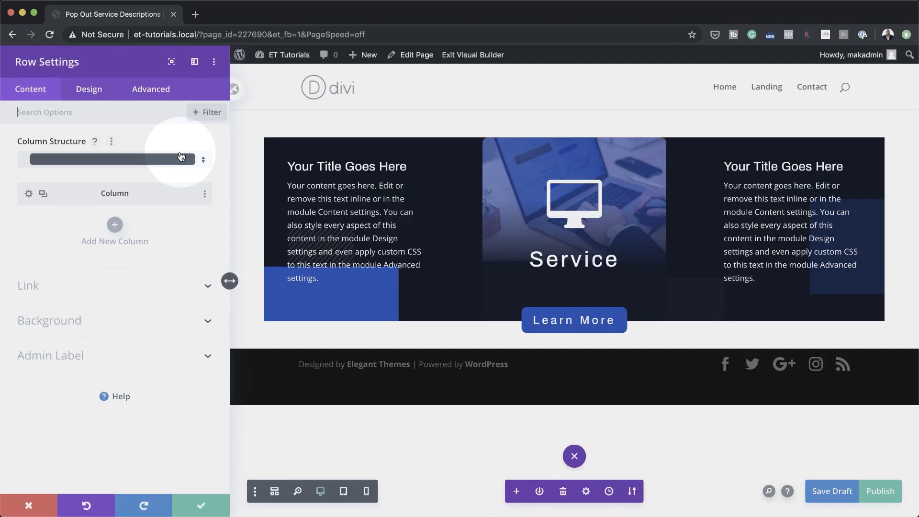
pyautogui.click(65, 243)
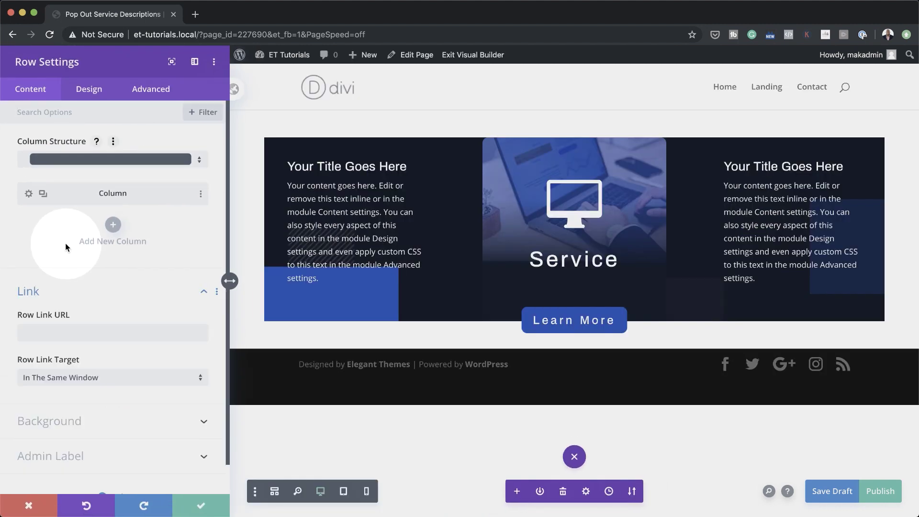
pyautogui.click(93, 91)
pyautogui.click(72, 144)
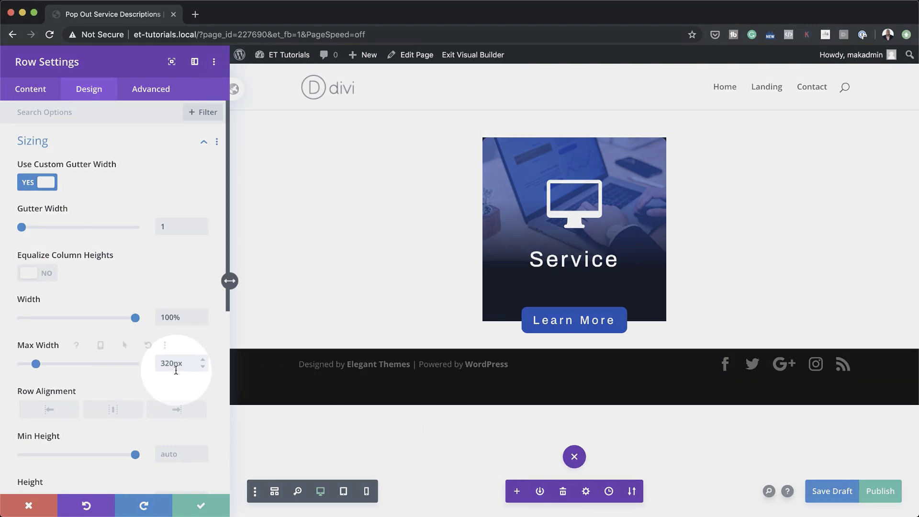
pyautogui.moveTo(120, 367)
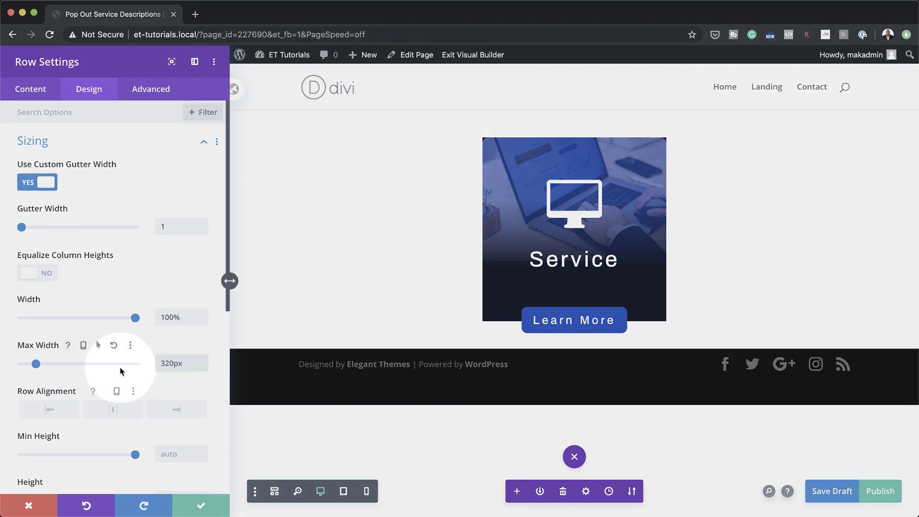
# - Give the row a 1080px hover max width and keep its normal max width at 320px
pyautogui.click(104, 345)
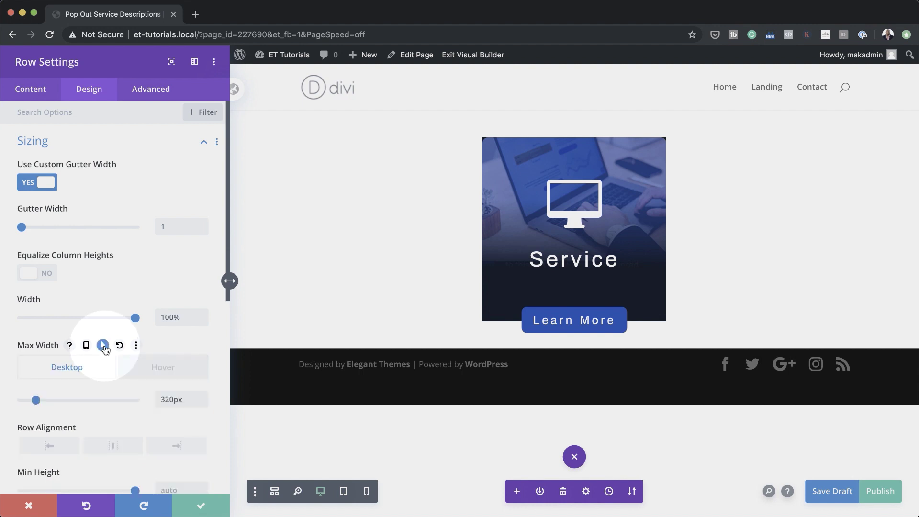
pyautogui.click(163, 368)
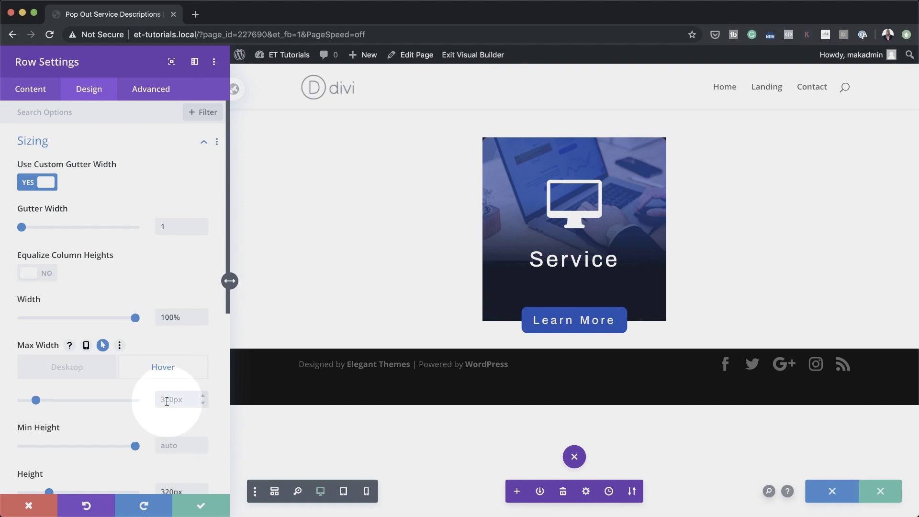
pyautogui.click(84, 368)
pyautogui.click(84, 368)
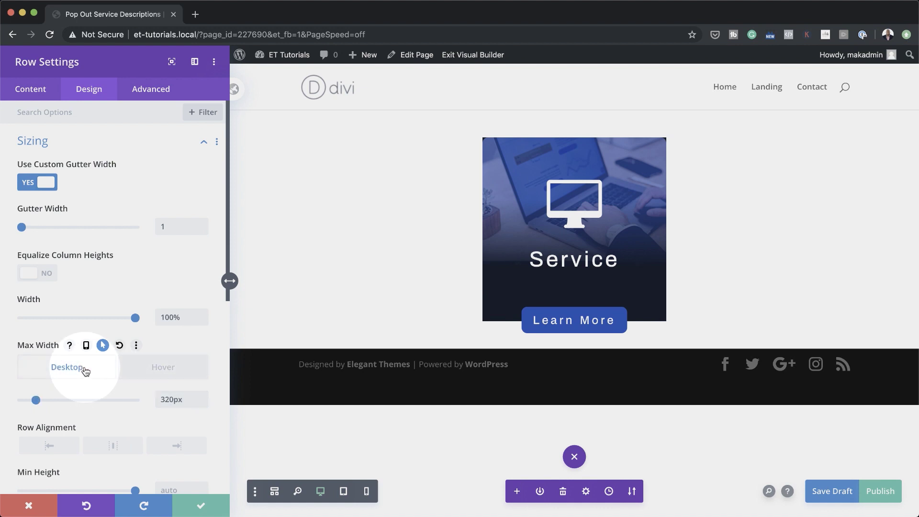
pyautogui.click(190, 371)
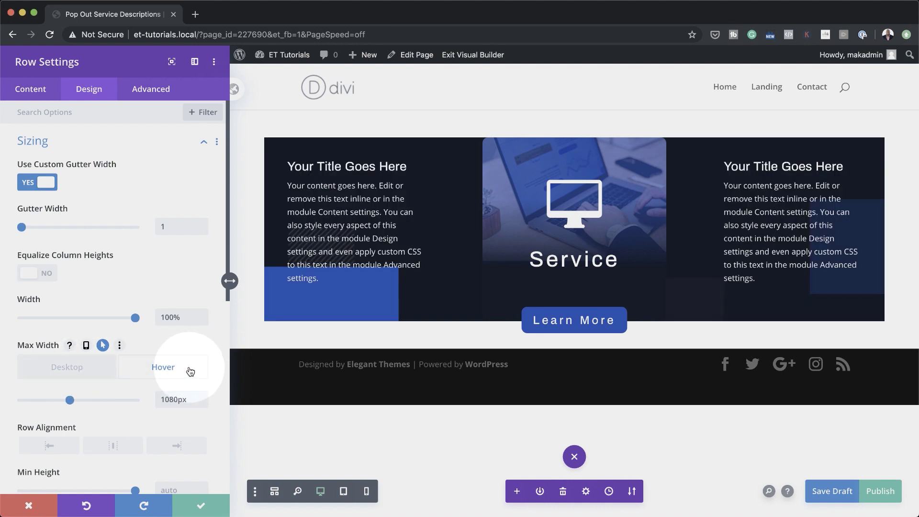
pyautogui.click(83, 367)
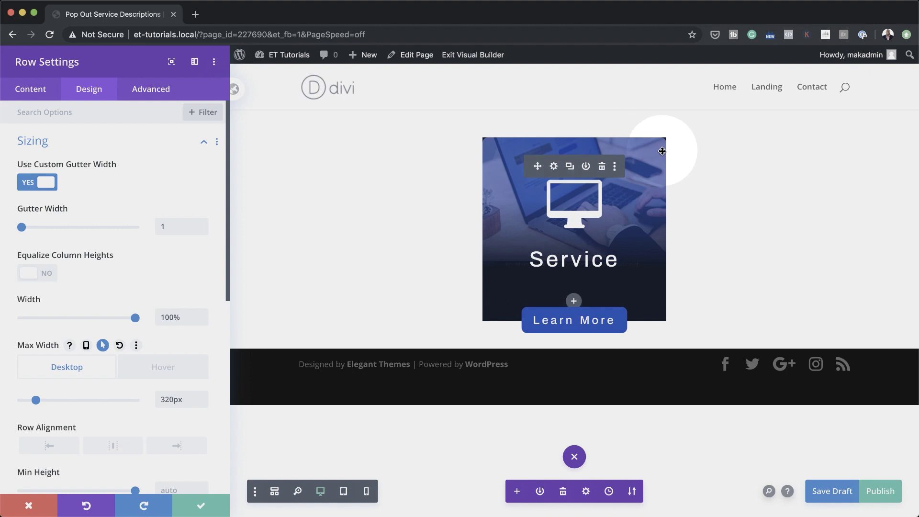
# - Round all four corners of the row's border to 10px
pyautogui.scroll(-8, 108, 391)
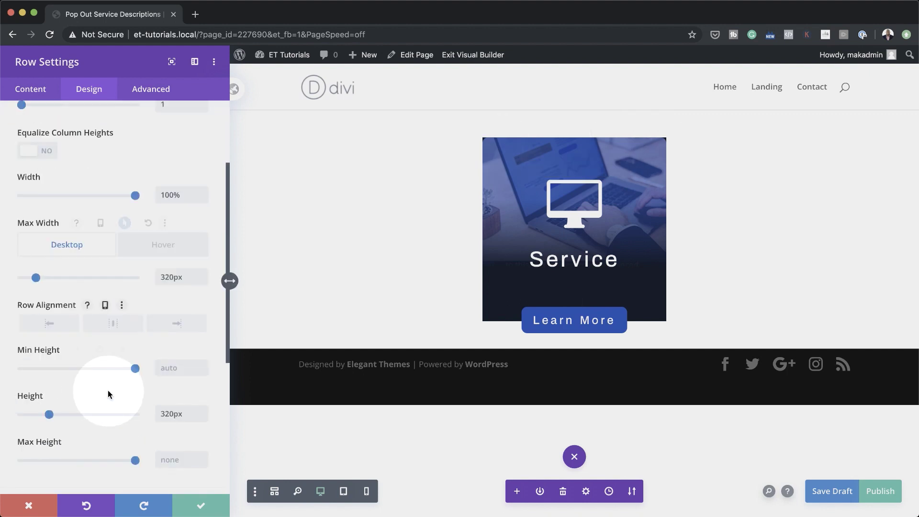
pyautogui.scroll(-5, 108, 394)
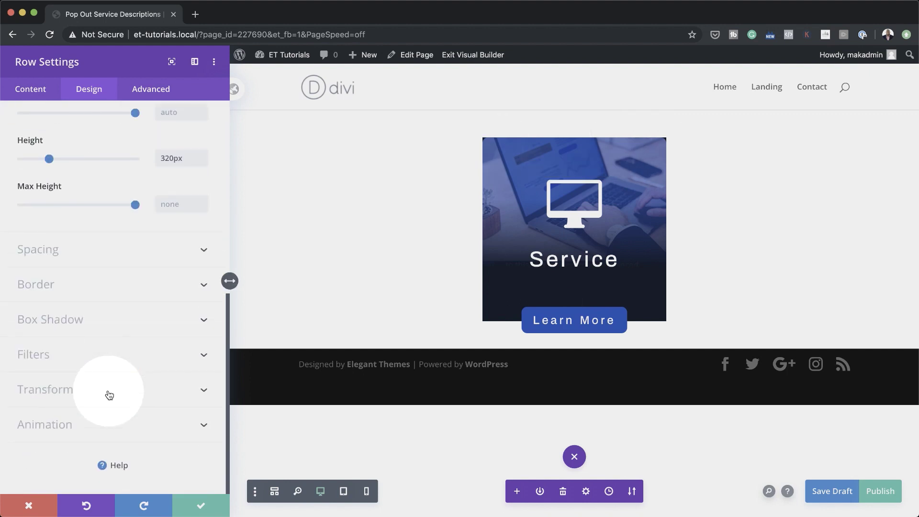
pyautogui.click(62, 286)
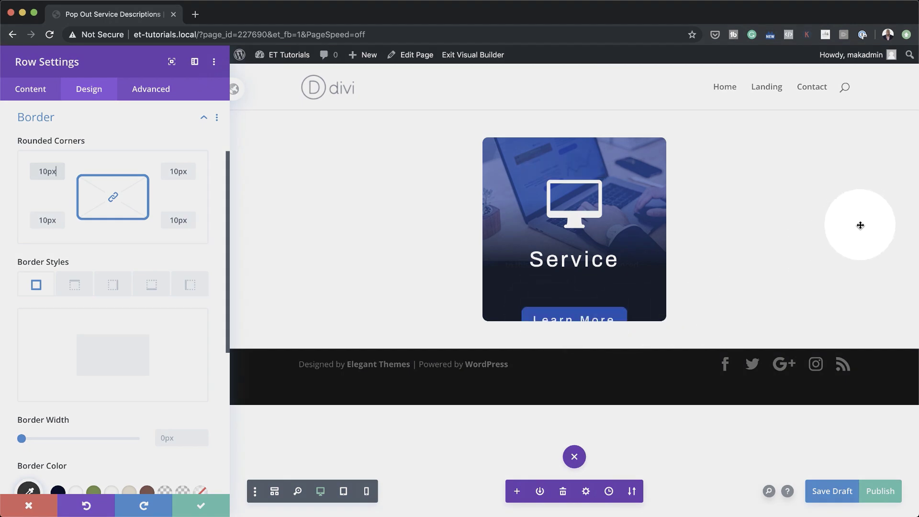
pyautogui.click(151, 91)
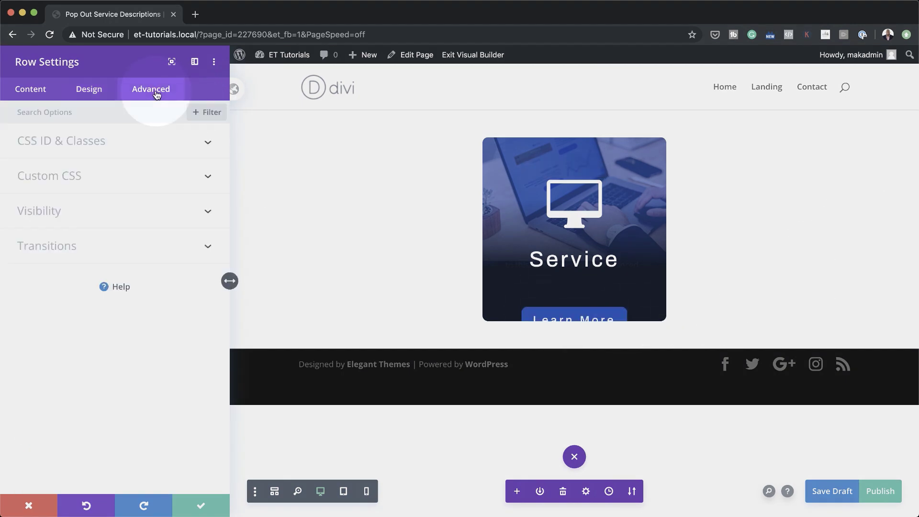
# - Set the row's horizontal and vertical overflow to Visible and save the row settings
pyautogui.click(113, 214)
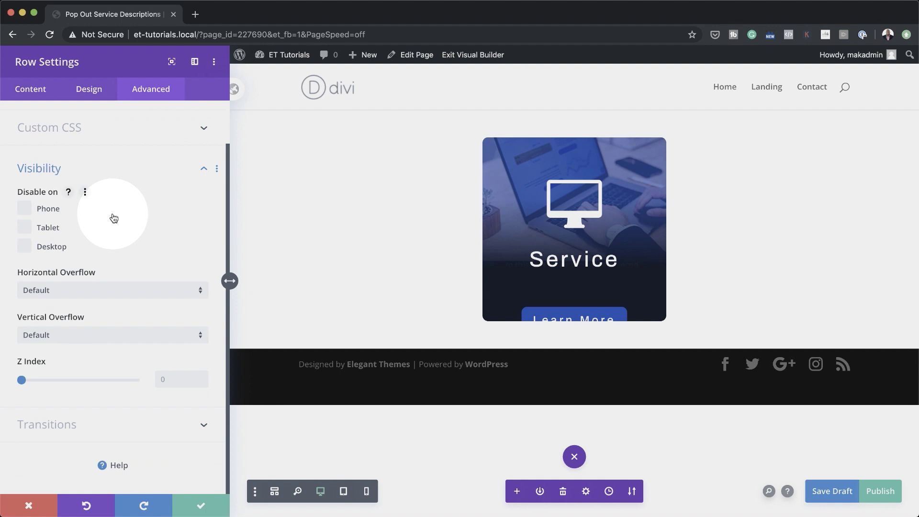
pyautogui.click(132, 291)
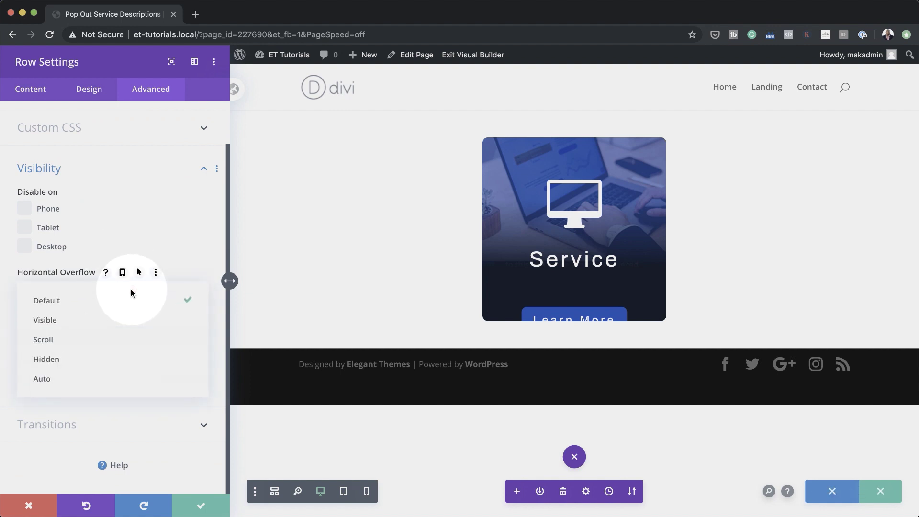
pyautogui.click(123, 320)
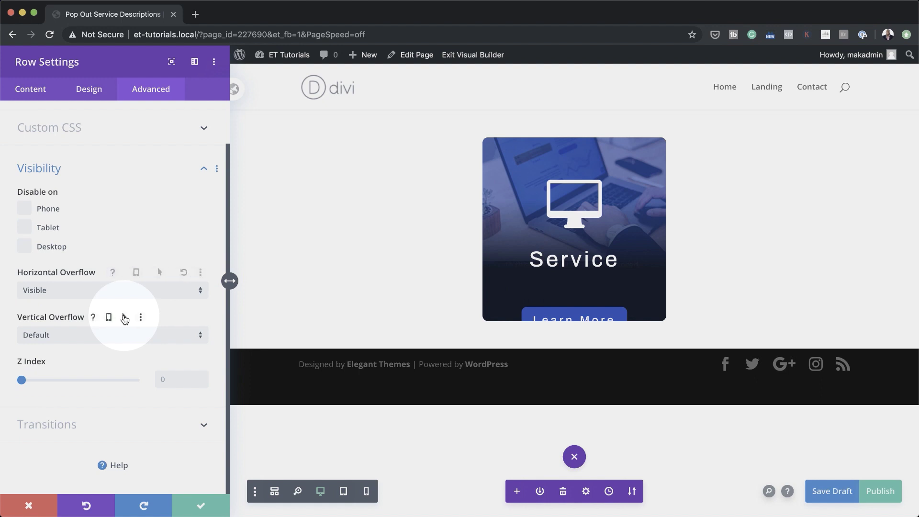
pyautogui.click(119, 342)
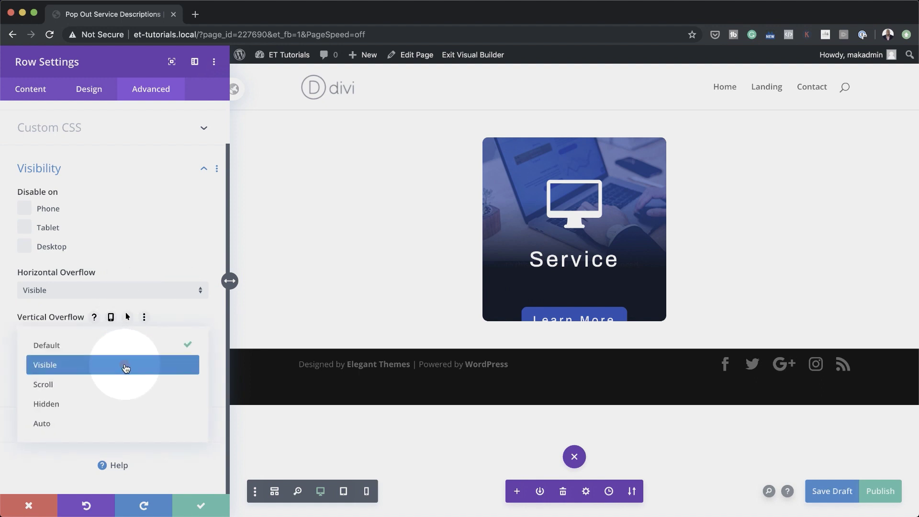
pyautogui.click(126, 367)
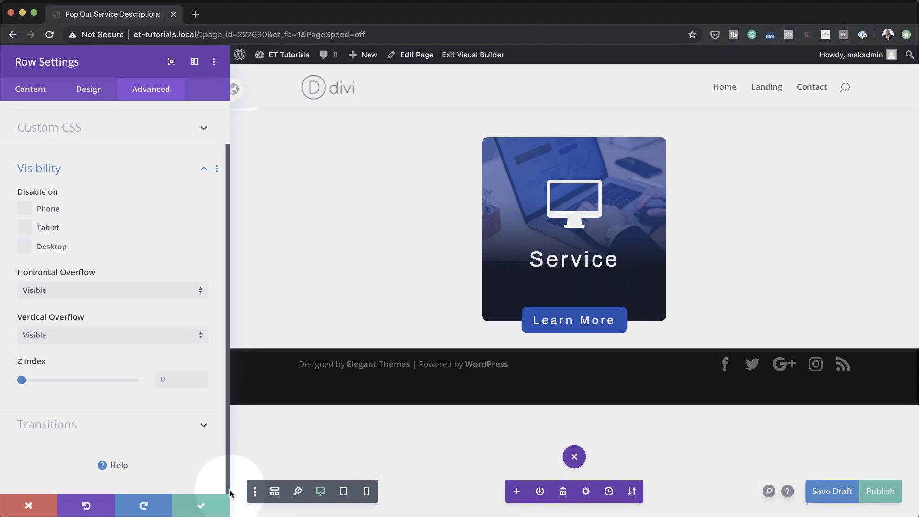
pyautogui.click(201, 504)
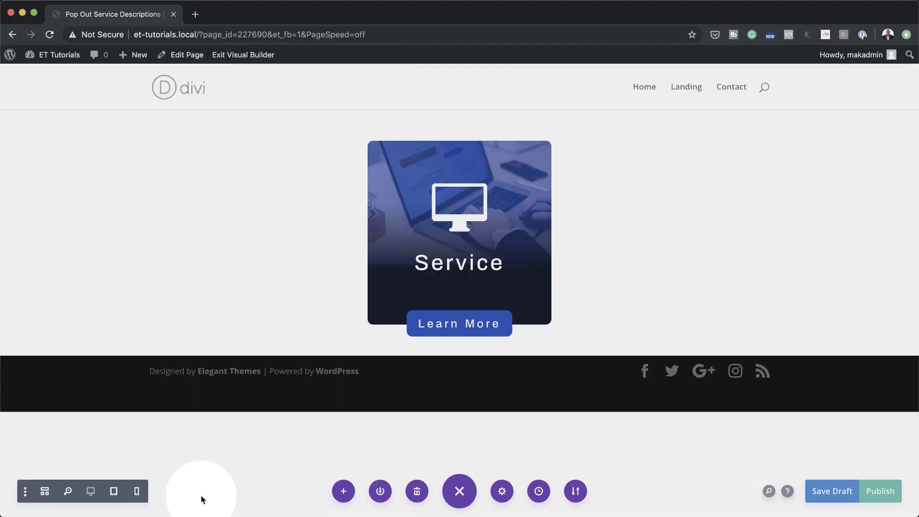
# - Publish the page and view it live to check the Service card's pop-out side panels
pyautogui.click(885, 493)
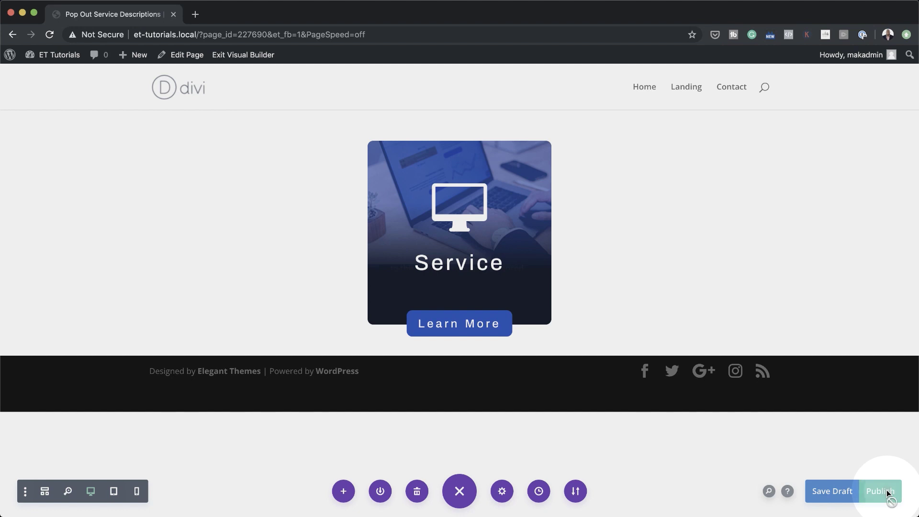
pyautogui.click(227, 56)
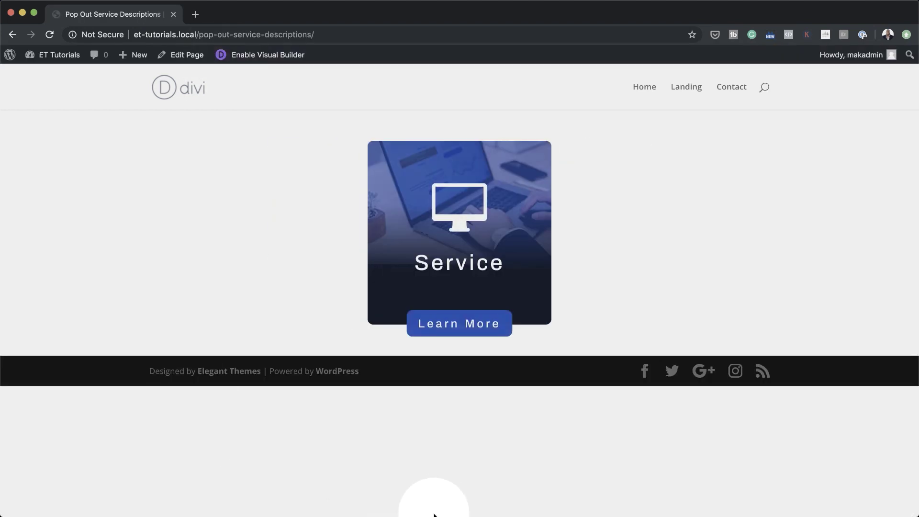
pyautogui.moveTo(463, 323)
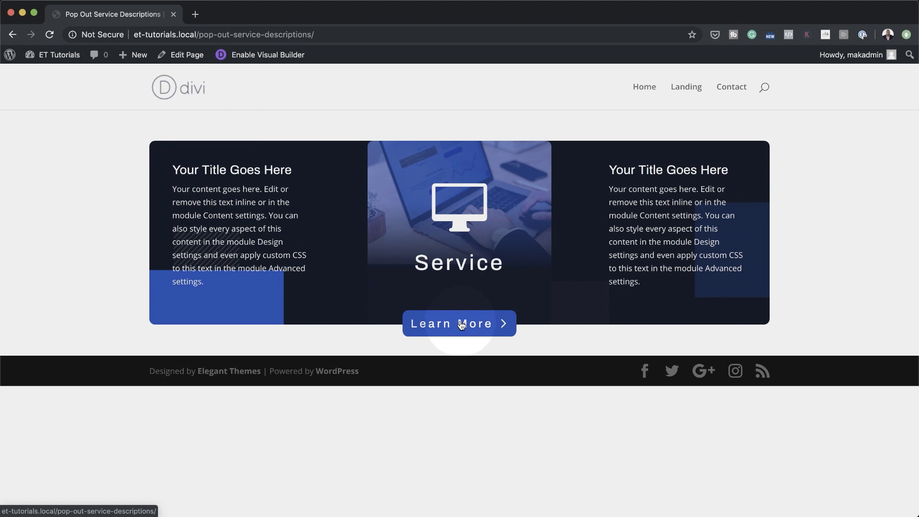